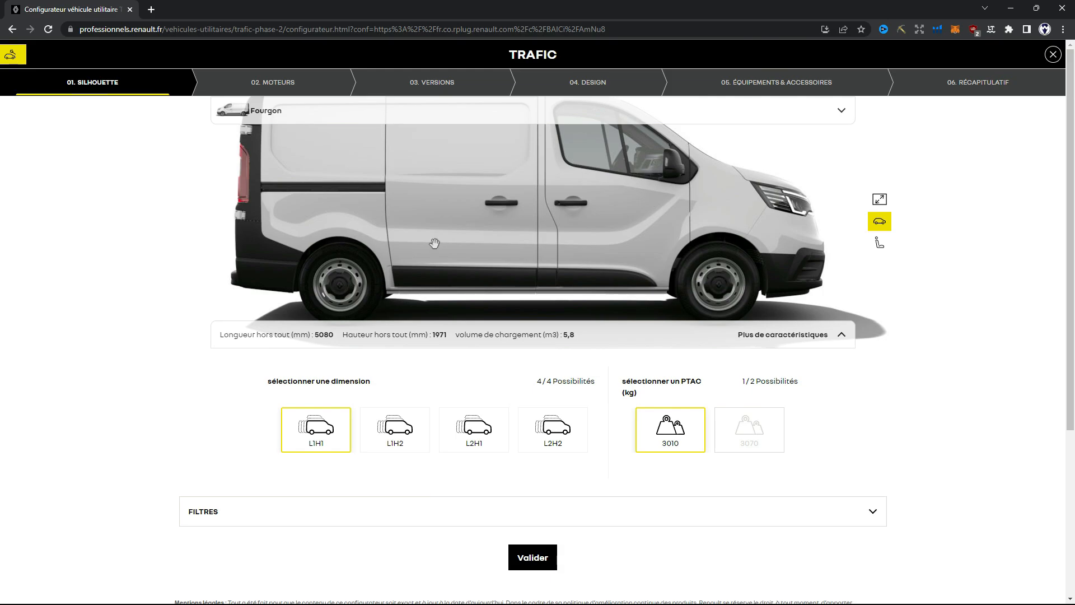
- Inspect the configurator page and list the source files loaded from 3dv1.renault.com
mouse_move(462, 231)
left_mouse_down()
mouse_move(570, 234)
mouse_move(463, 242)
left_mouse_up()
right_click(516, 197)
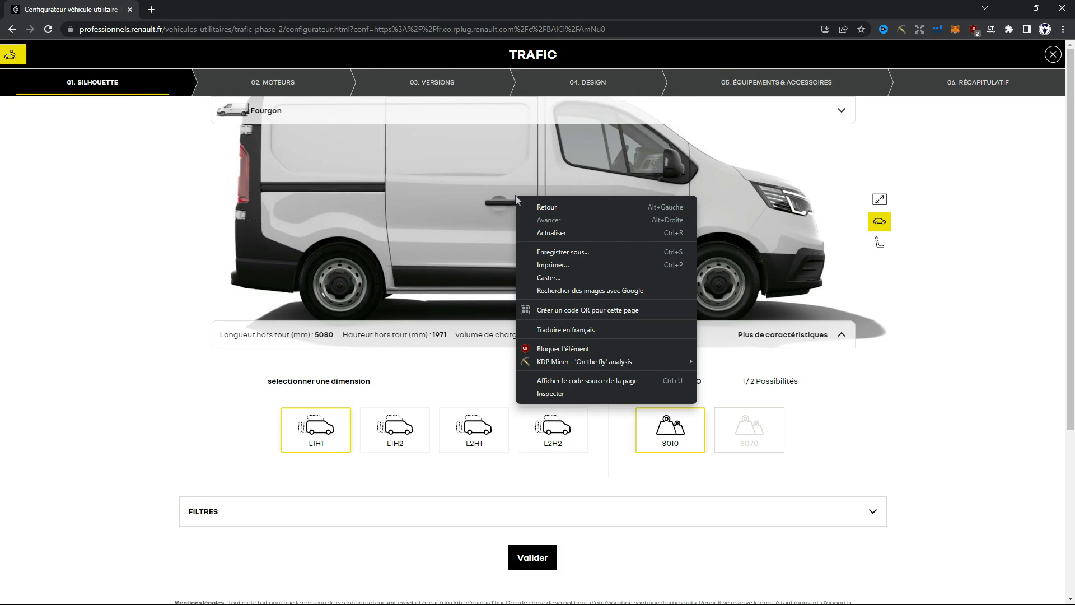
left_click(557, 394)
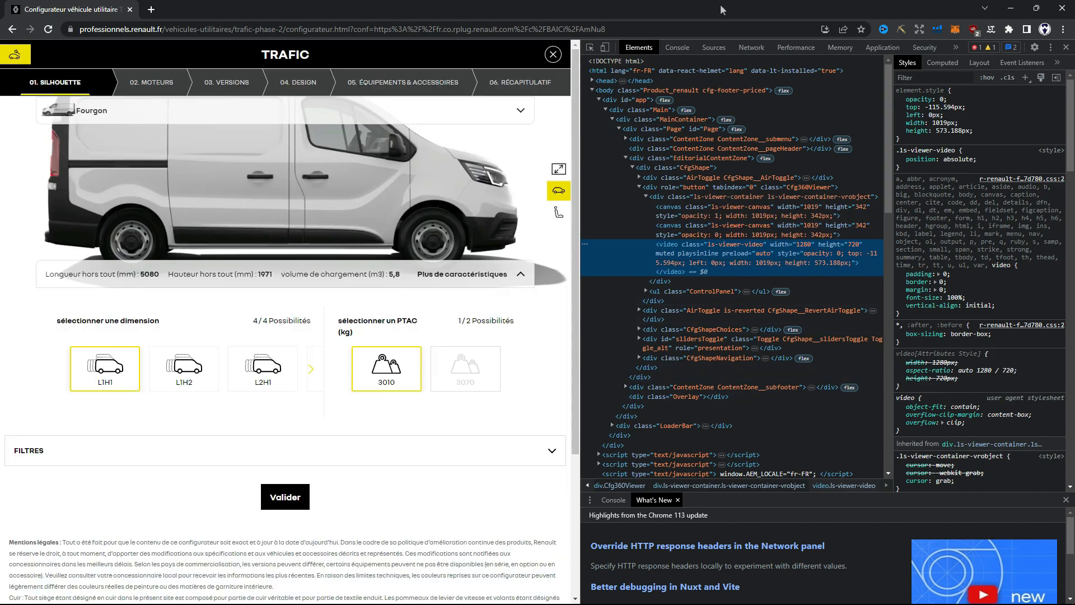
left_click(709, 47)
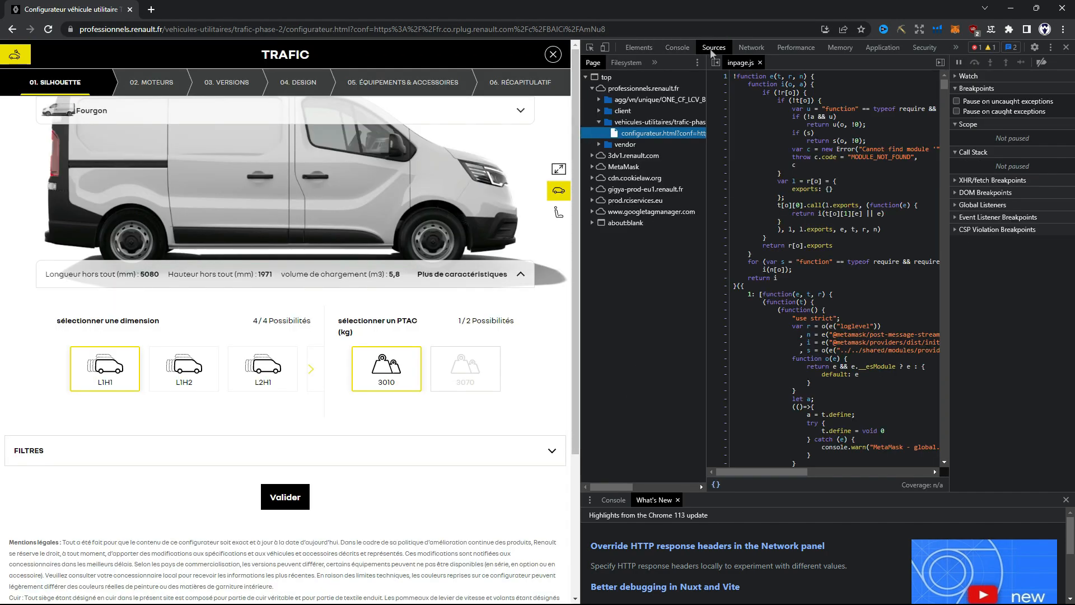
left_click(603, 157)
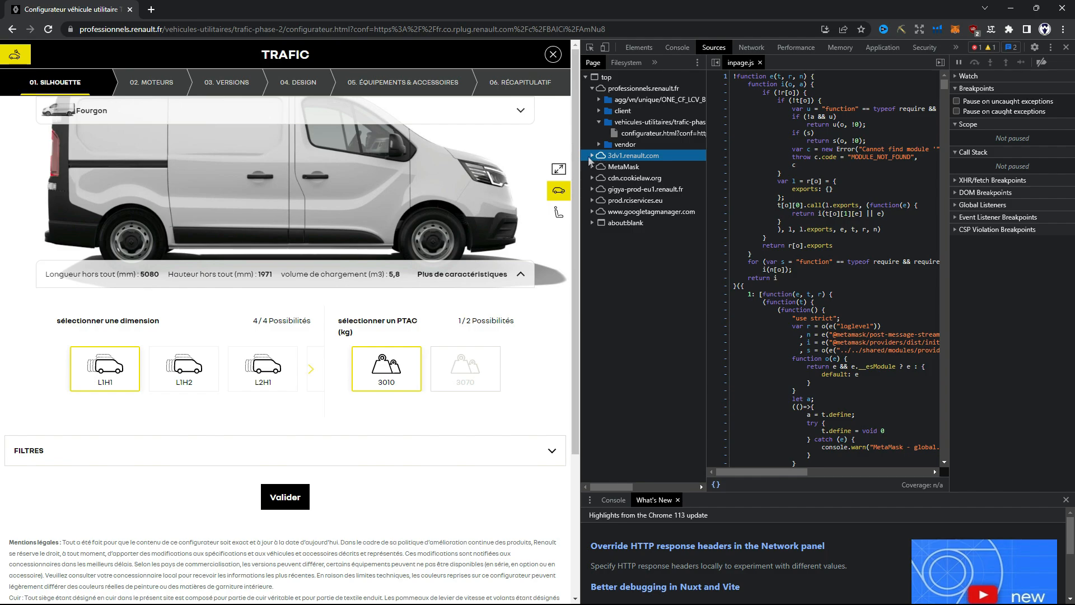
left_click(591, 156)
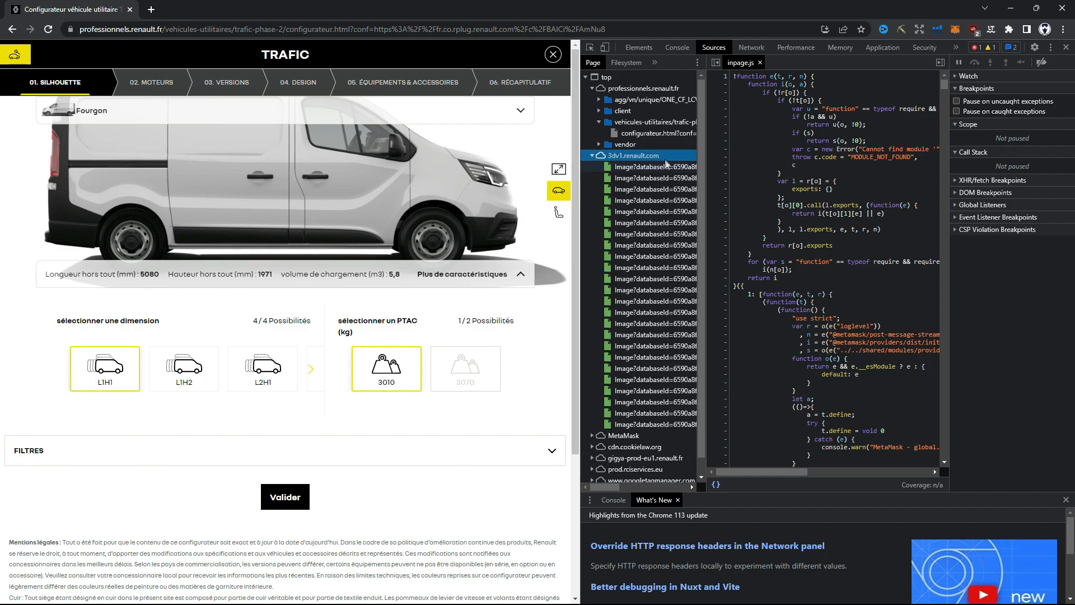
- Browse the 3dv1.renault.com image previews to look for a full side view of the van
left_click(654, 167)
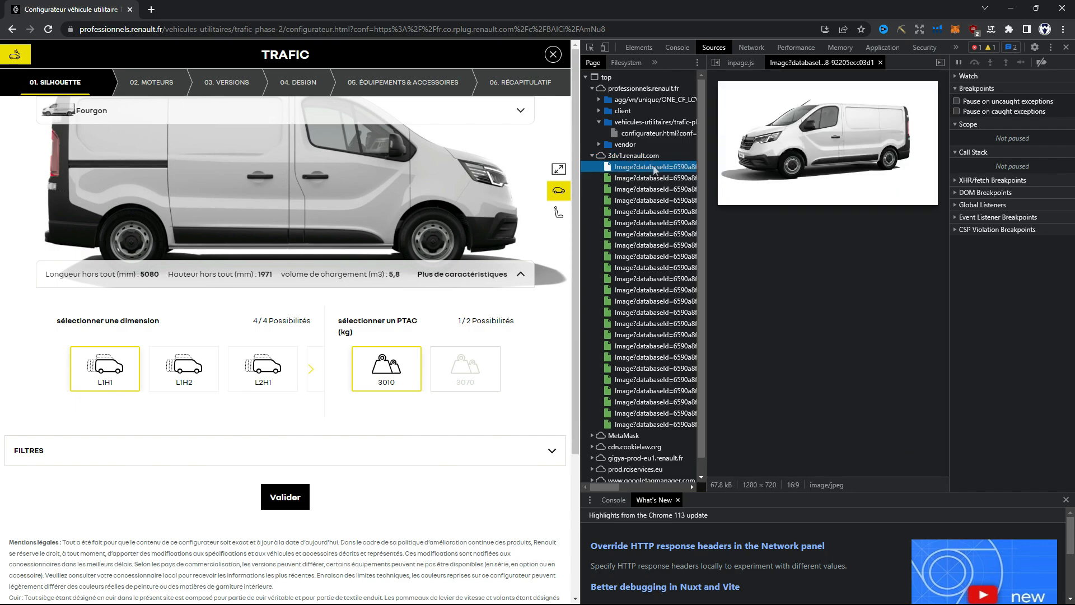
key("Down")
key("Down")
key("Down")
key("Down")
key("Down")
key("Down")
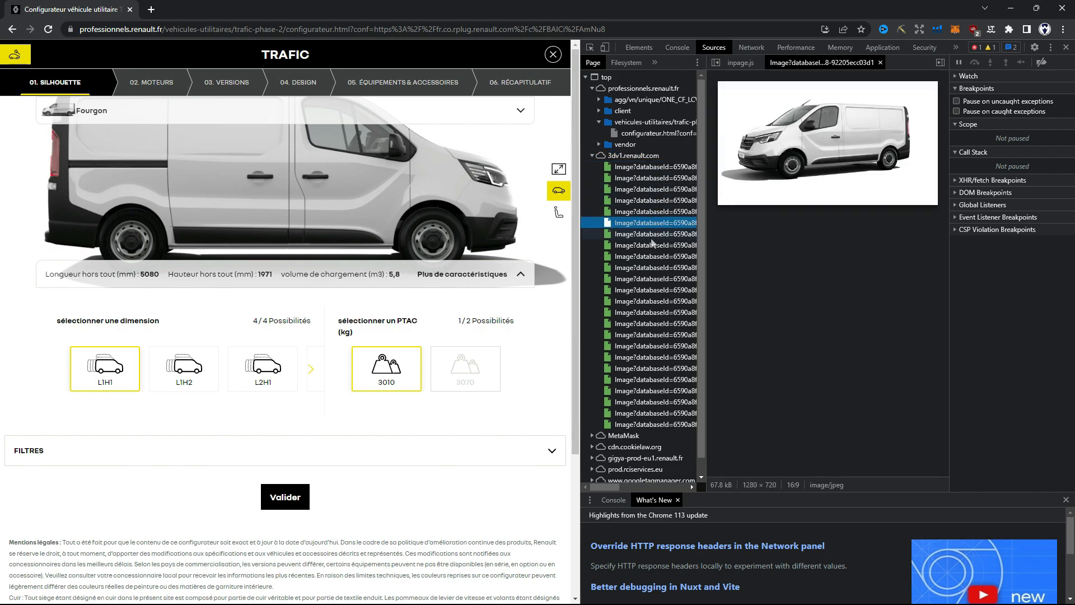
left_click(654, 415)
left_click(654, 425)
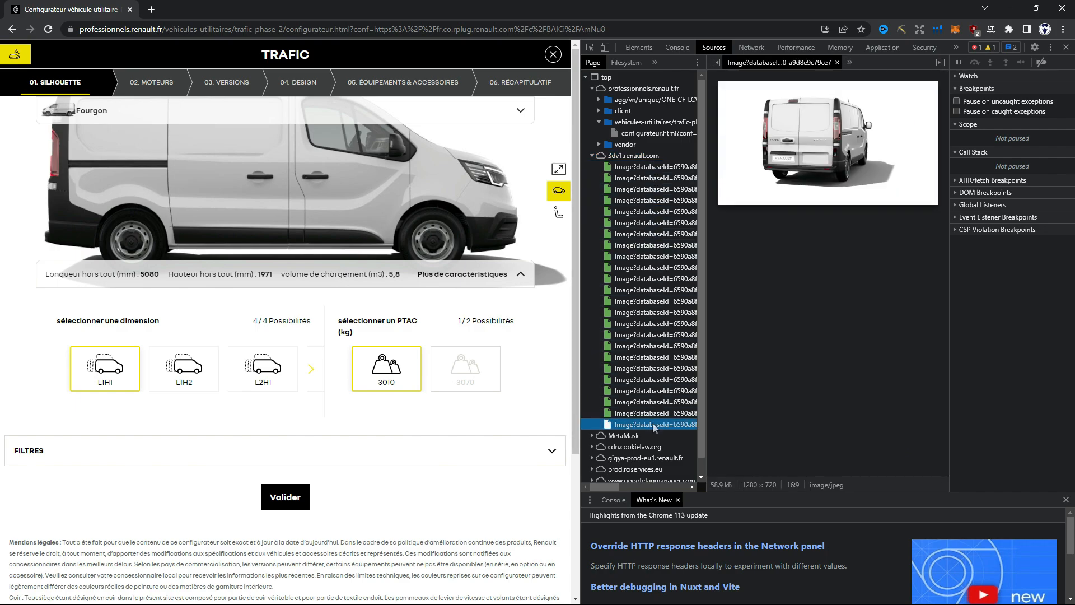
key("Up")
key("Up")
key("Up")
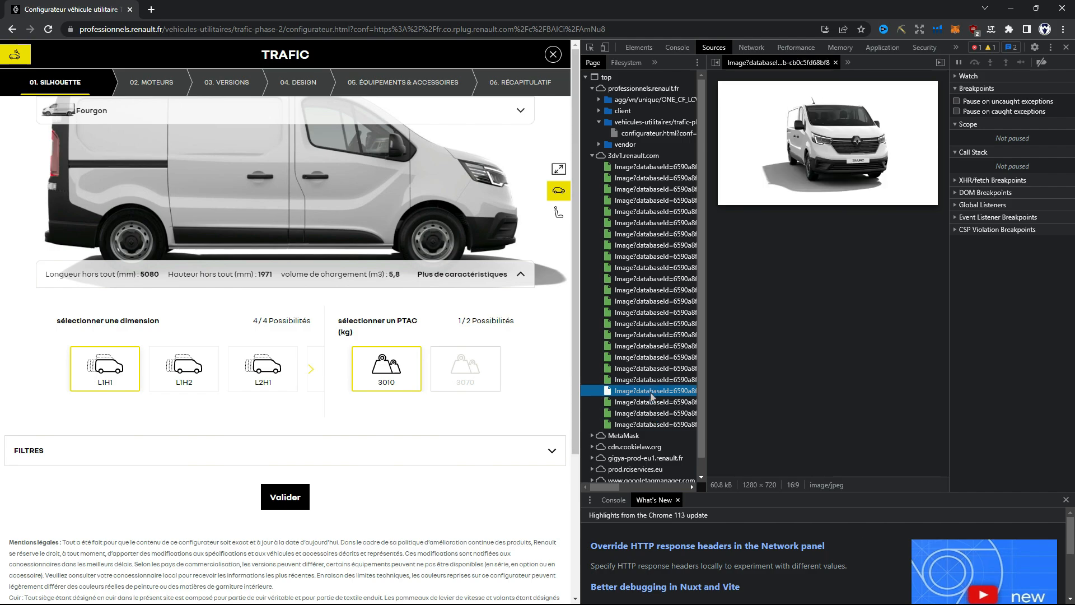
key("Up")
key("Up")
key("Up")
key("Up")
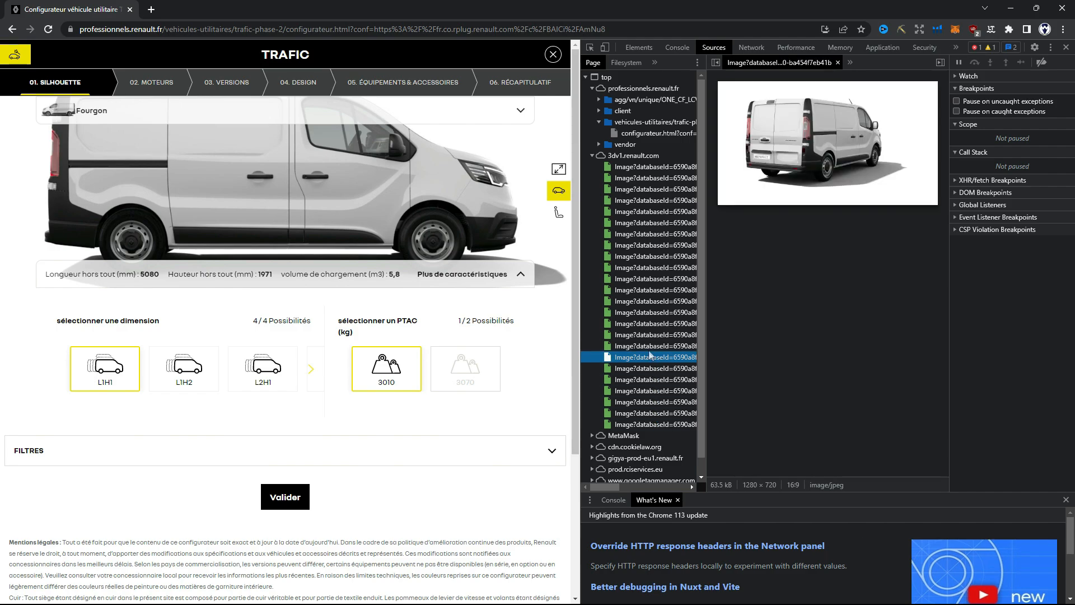
key("Up")
key("Up")
key("Up")
key("Up")
key("Up")
key("Up")
key("Up")
key("Up")
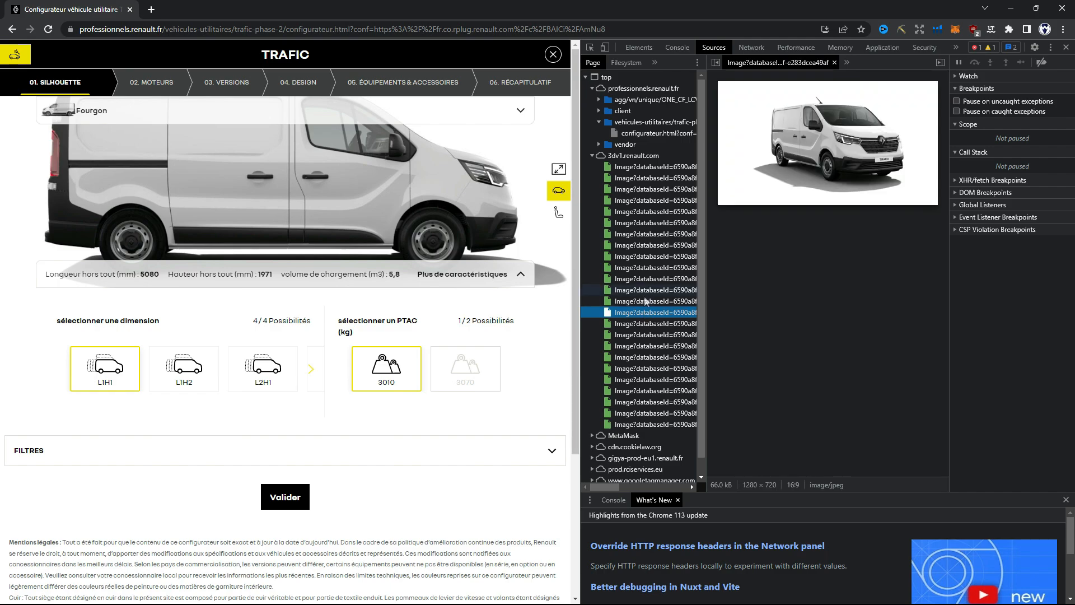
key("Up")
key("Up")
key("Up")
key("Up")
key("Up")
key("Up")
key("Up")
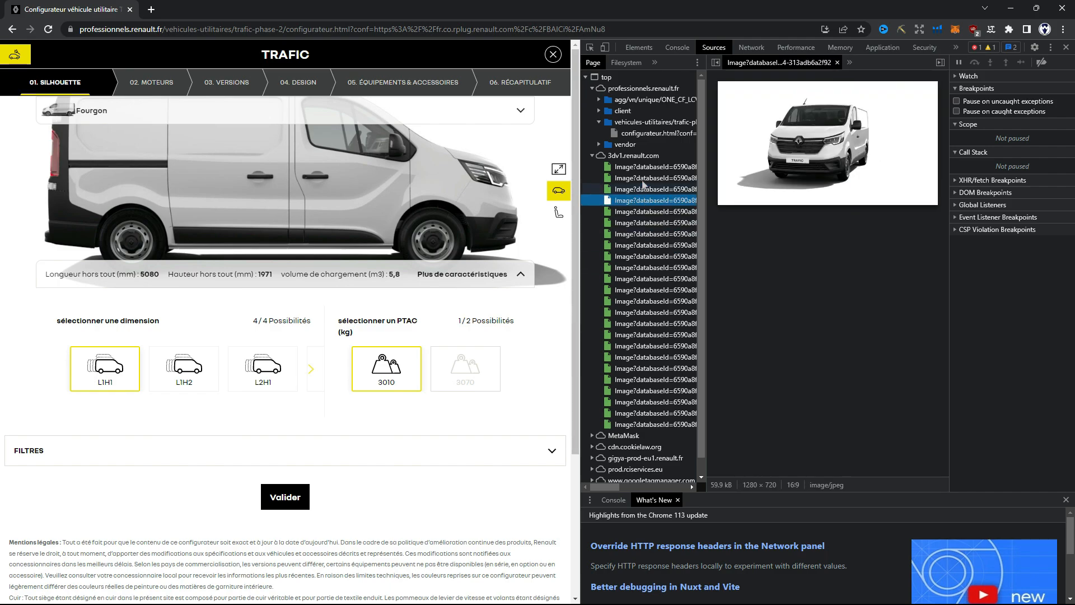
- Open the side-view image of the white van, facing right, in its own browser tab
right_click(643, 177)
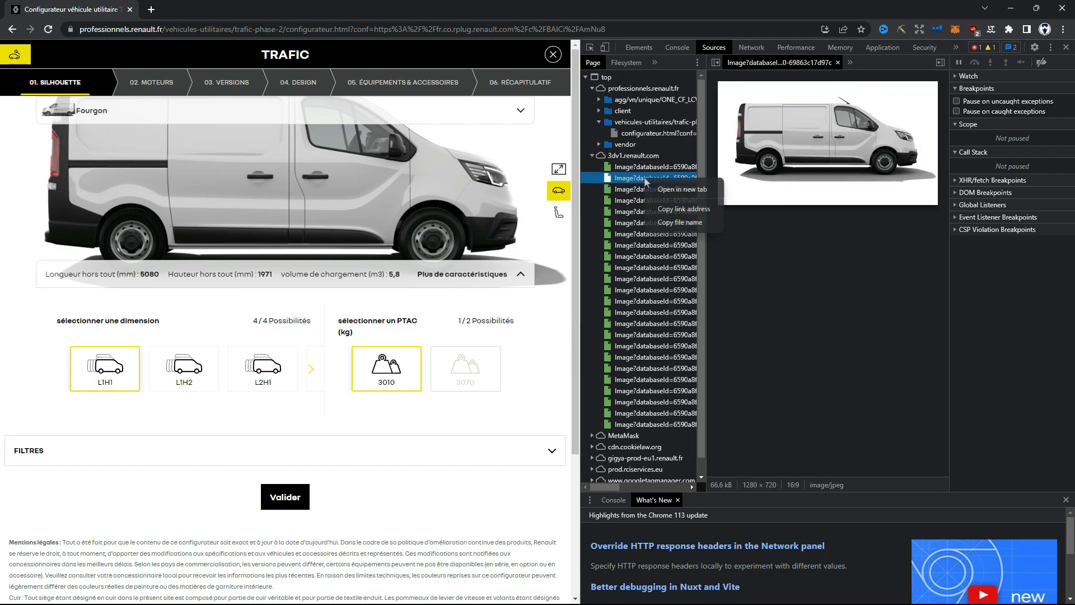
left_click(680, 190)
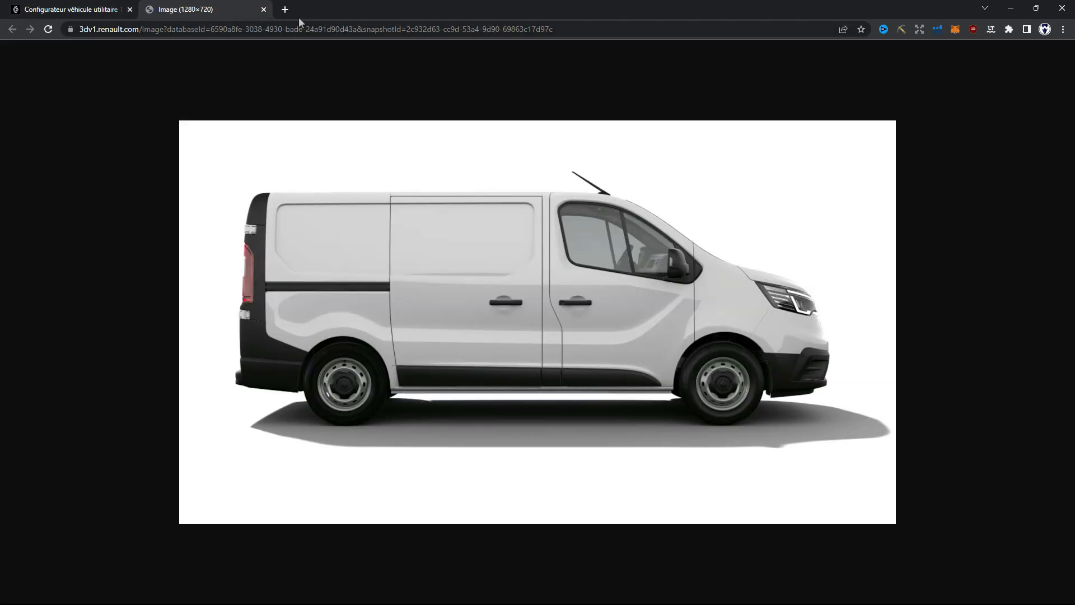
right_click(460, 295)
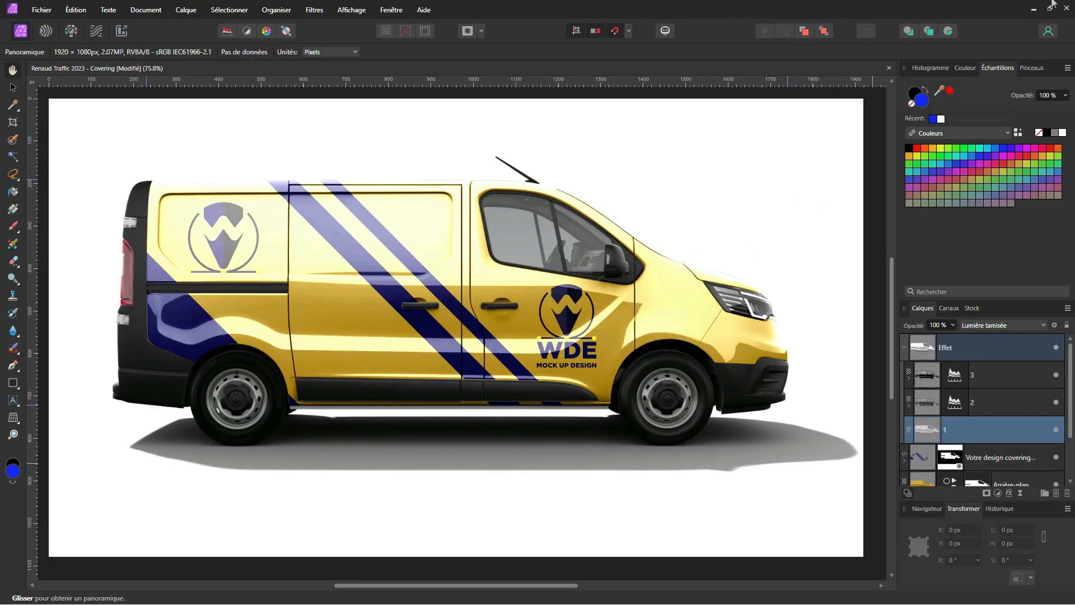
- In Affinity Photo, open the image Renaud Traffic 2023.jpg from the Mock up covering folder
left_click(49, 9)
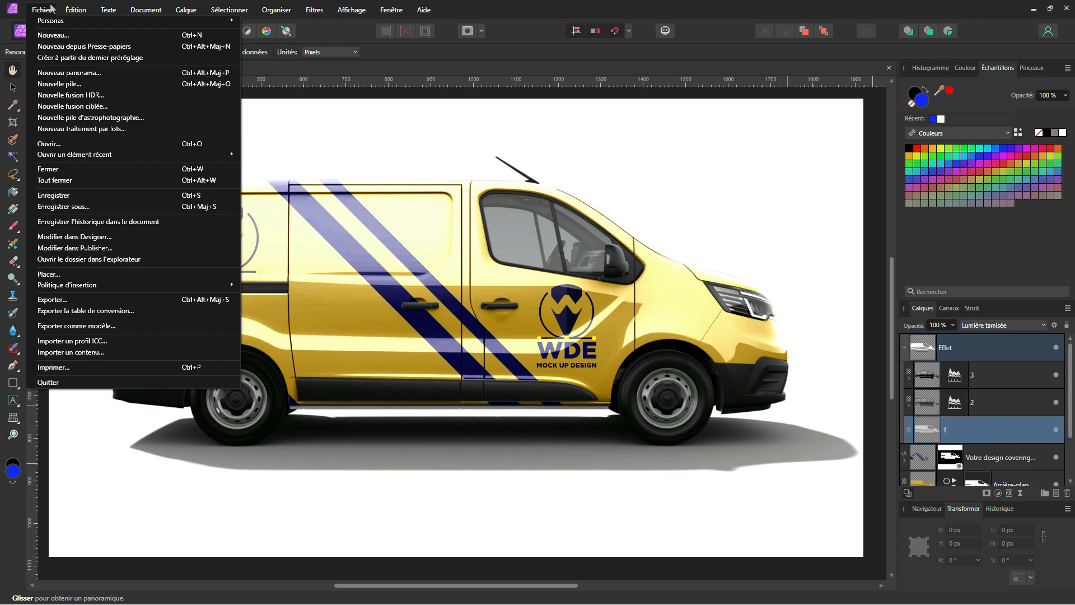
left_click(67, 143)
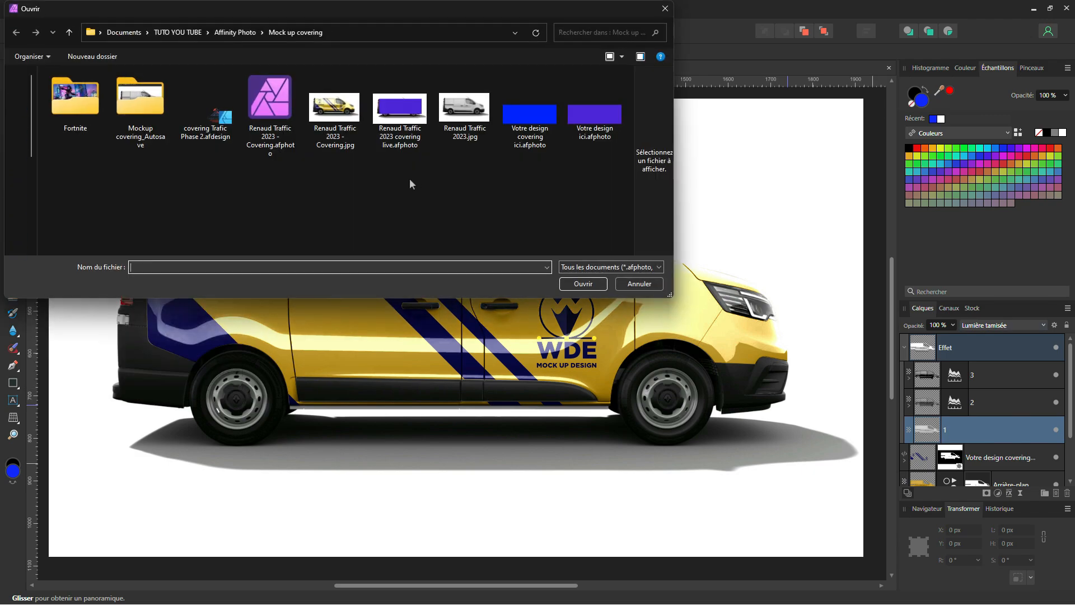
left_click(464, 110)
left_click(566, 279)
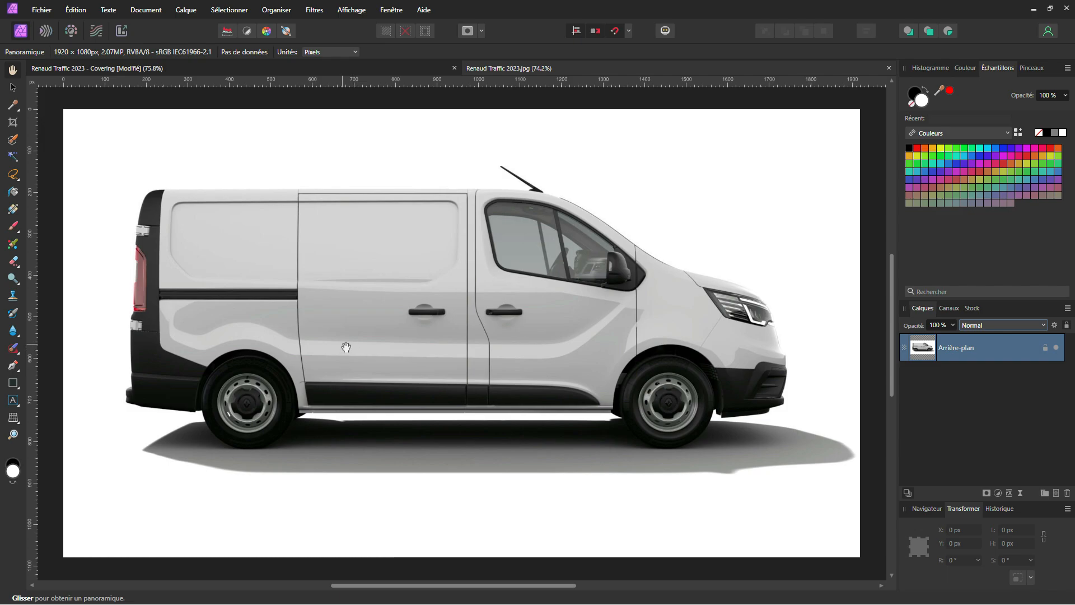
- Start a Pen path at the upper rear corner of the van's white body and add a second node down the black trim edge
key("a")
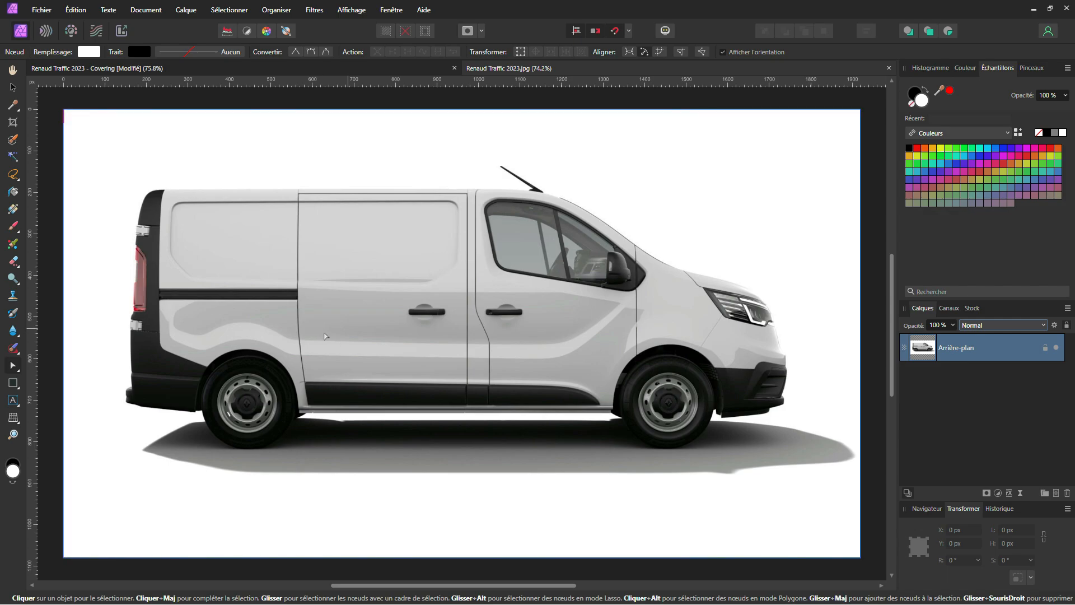
key("p")
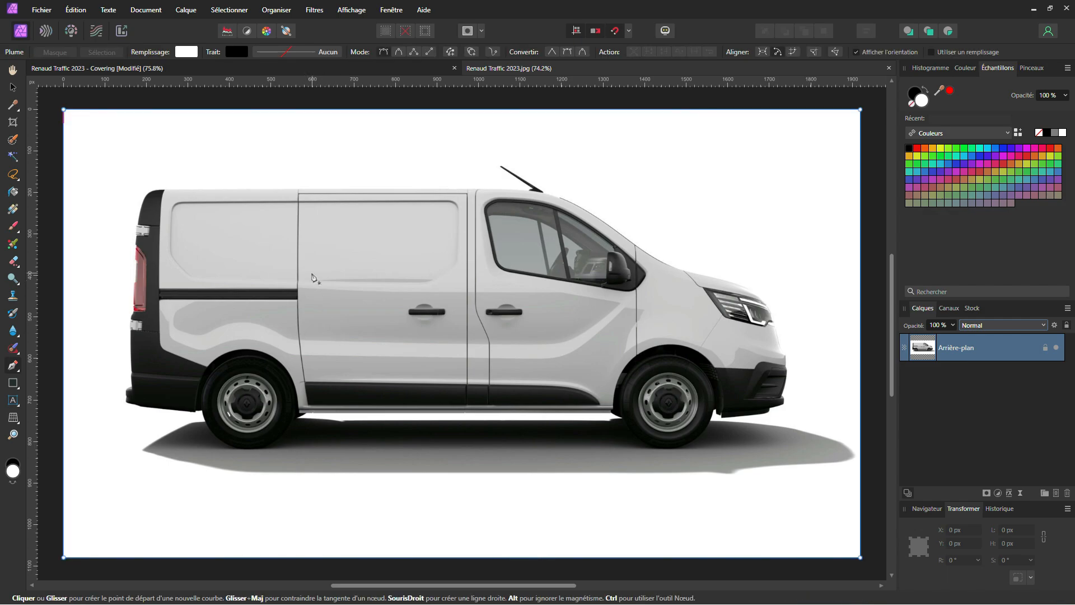
scroll(145, 218, "up", 10)
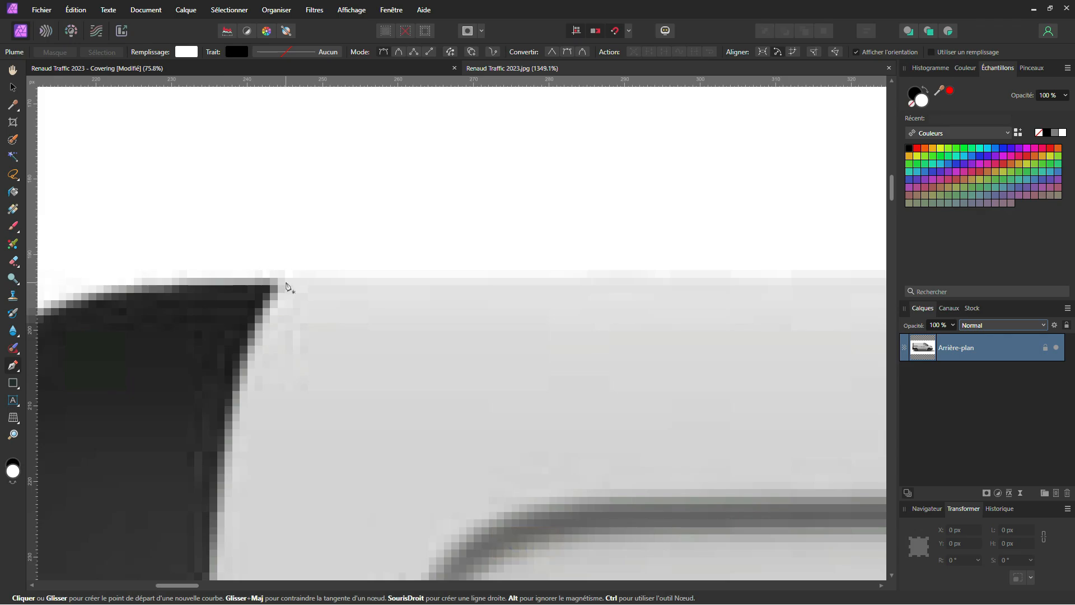
left_click(285, 278)
scroll(286, 364, "down", 2)
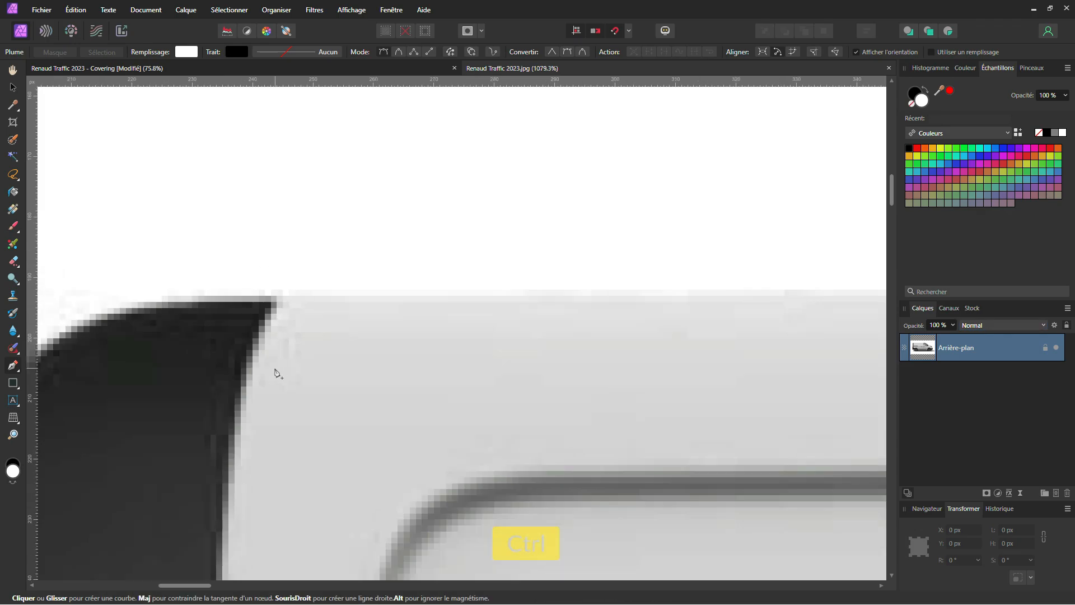
left_click_drag(320, 338, 358, 302)
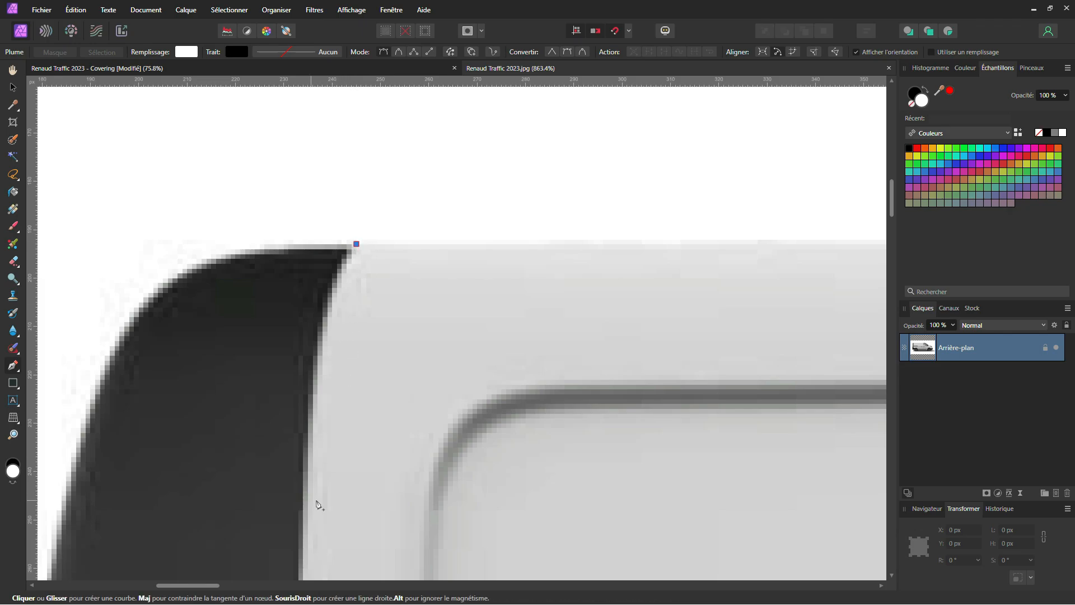
left_click(308, 432)
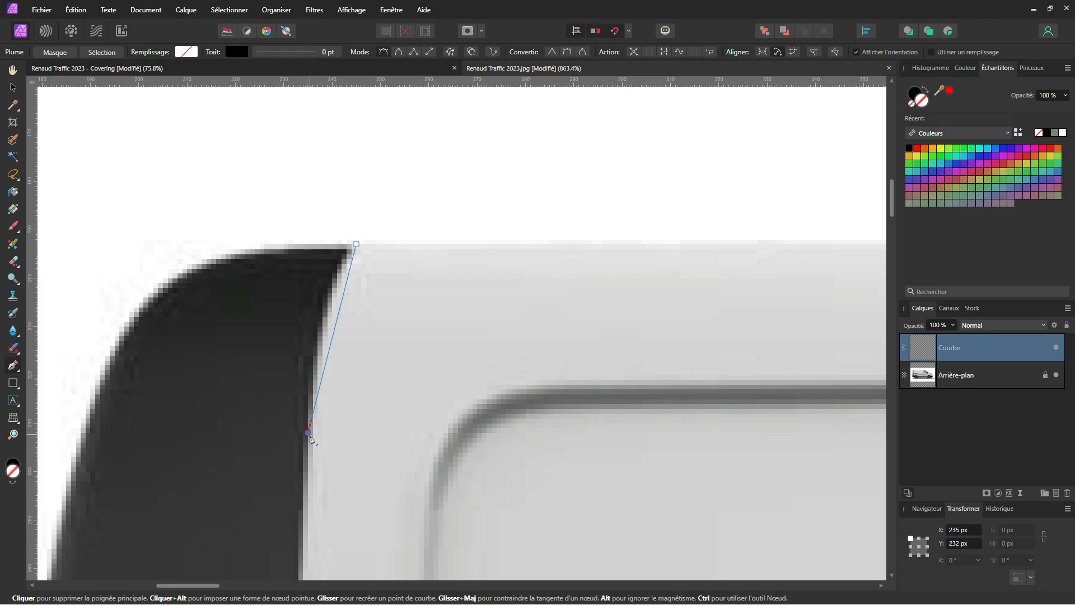
- Bend the first path segment so it follows the curved edge between the black rear trim and the white body
key("ctrl")
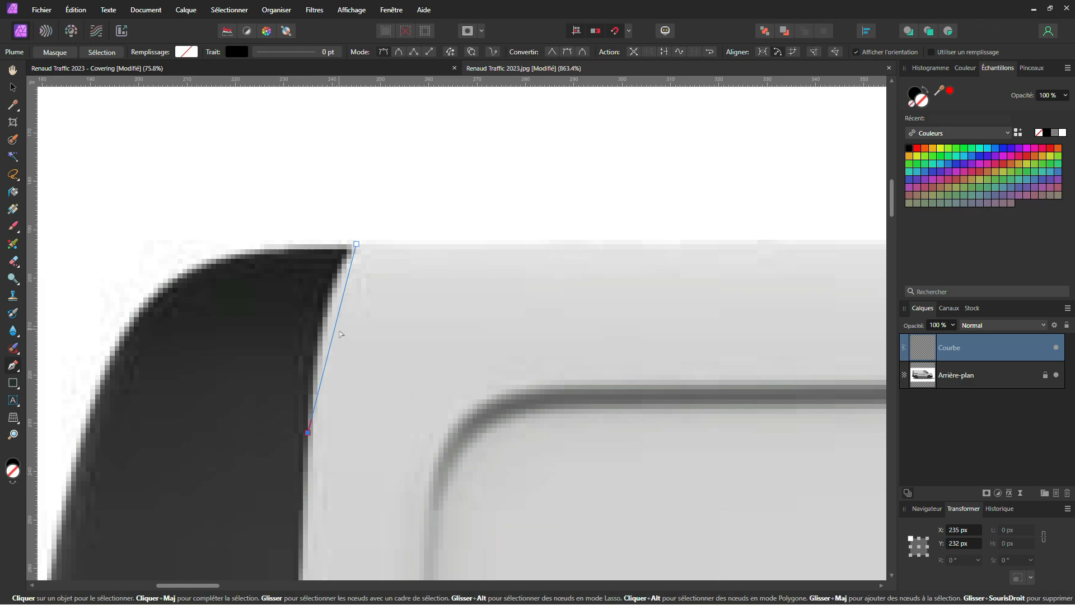
left_click_drag(334, 337, 325, 331)
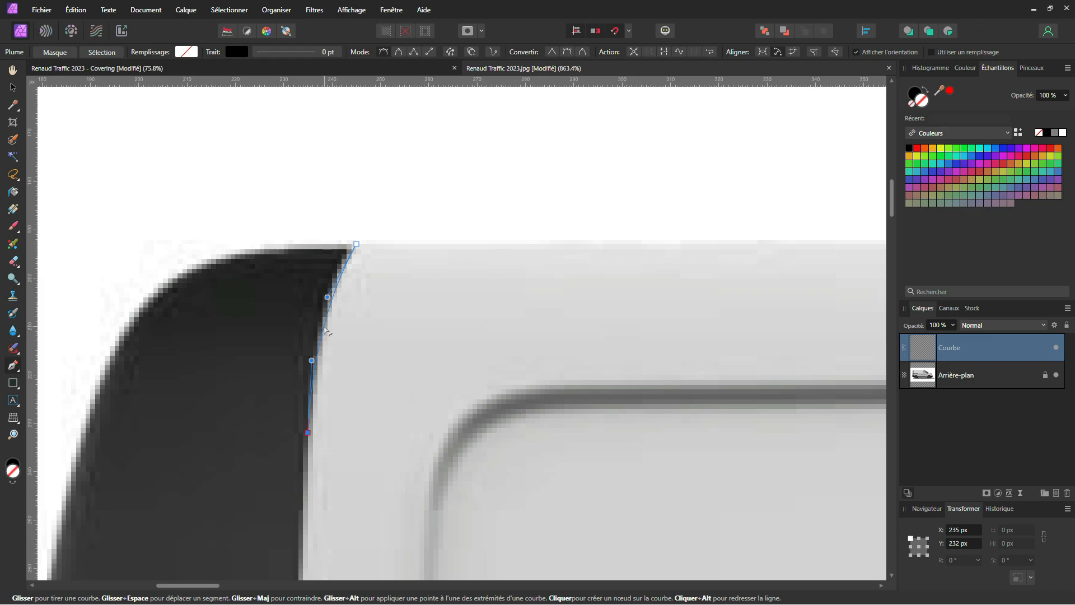
left_click(307, 431)
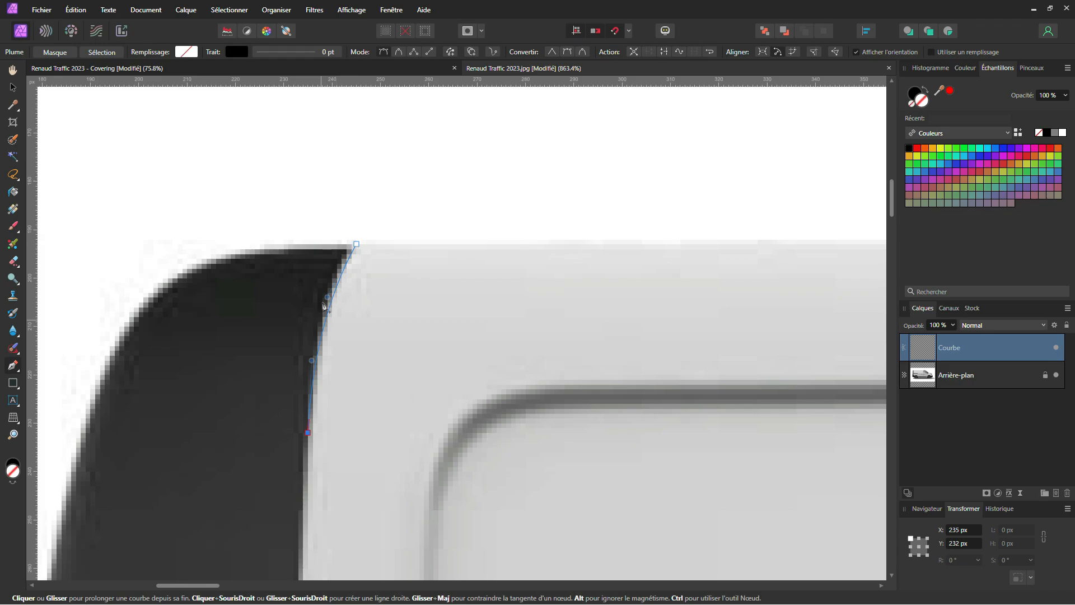
key("ctrl")
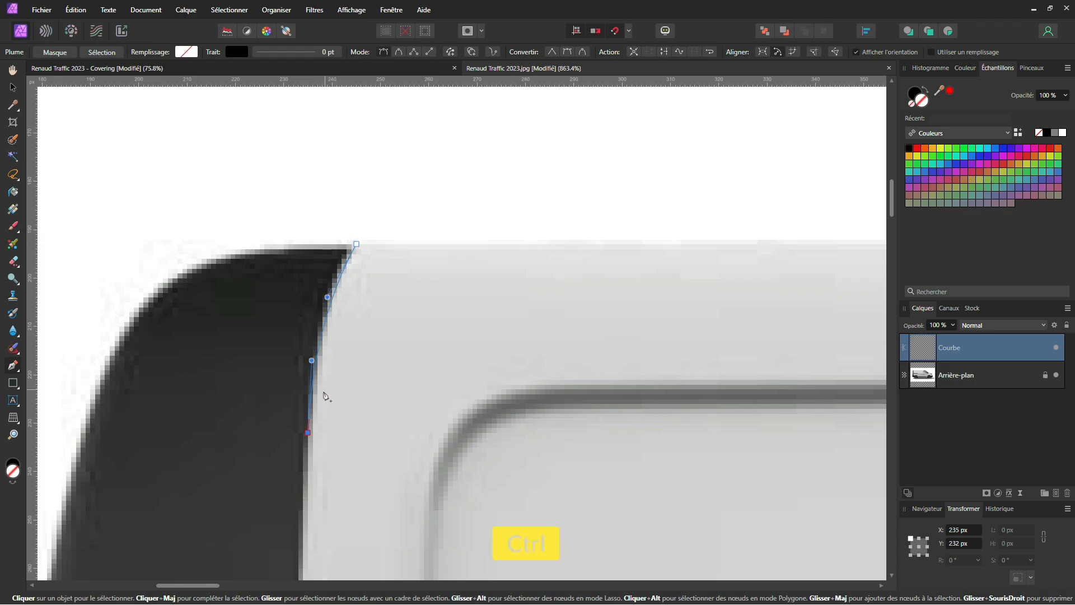
- Continue the path down the rear edge of the white body to the upper rear corner of the black sliding-door rail
scroll(322, 399, "down", 2)
left_click_drag(329, 425, 430, 264)
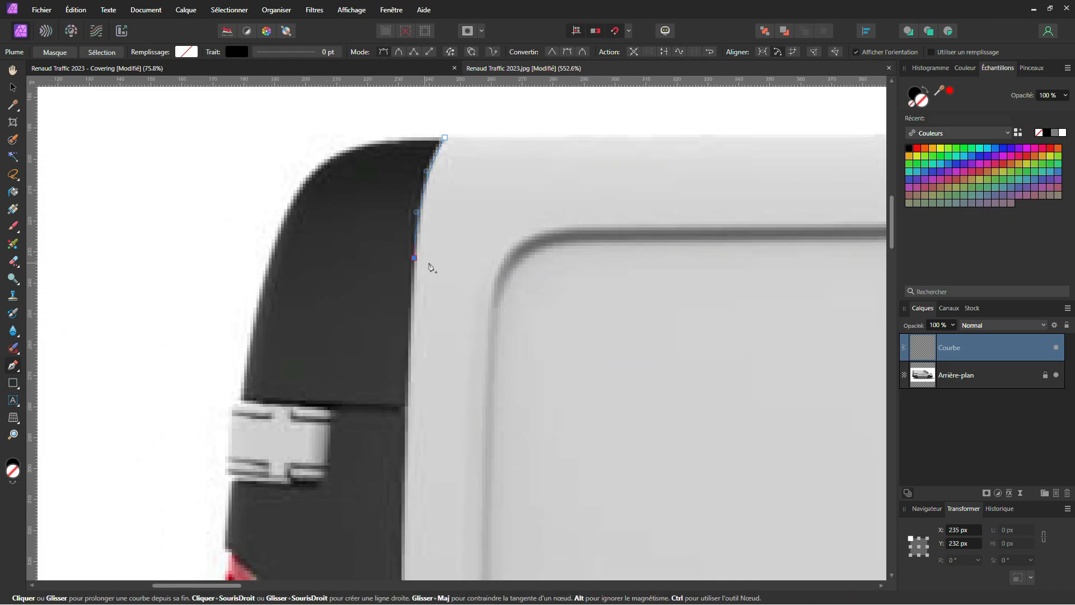
scroll(455, 324, "down", 1)
left_click_drag(452, 302, 450, 383)
left_click_drag(458, 420, 453, 280)
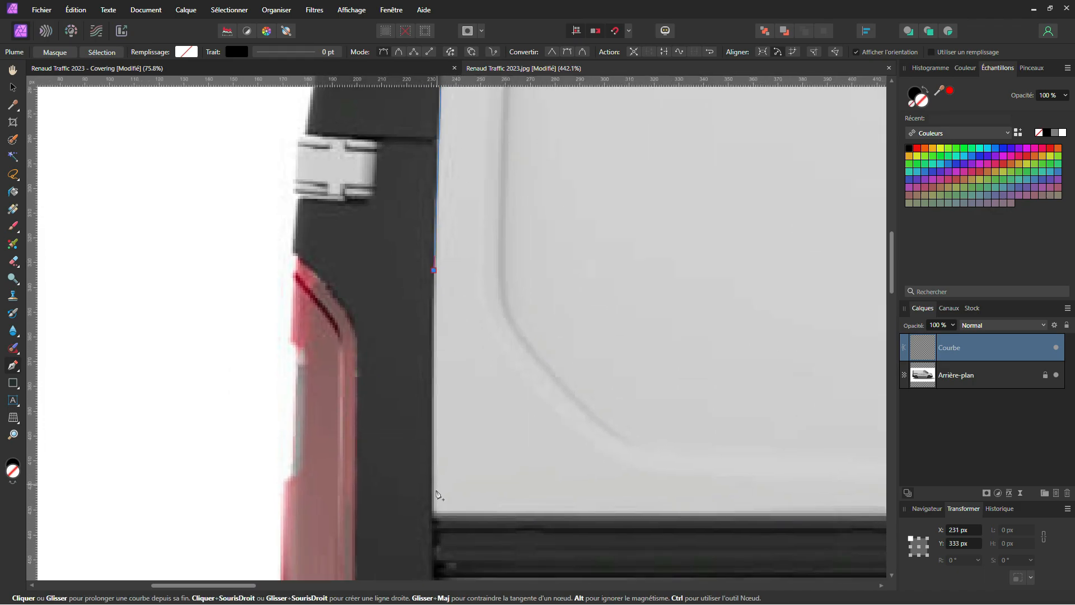
left_click(433, 514)
- Extend the path along the rail's upper edge to its front end and down to its lower front corner
scroll(471, 355, "down", 1)
left_click_drag(487, 369, 220, 285)
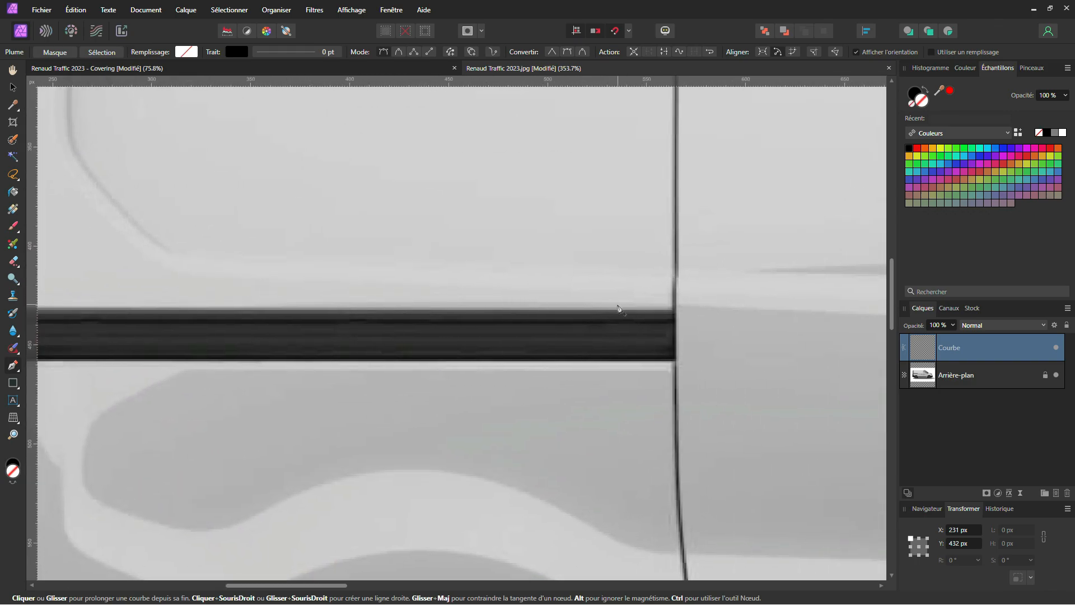
left_click(675, 310)
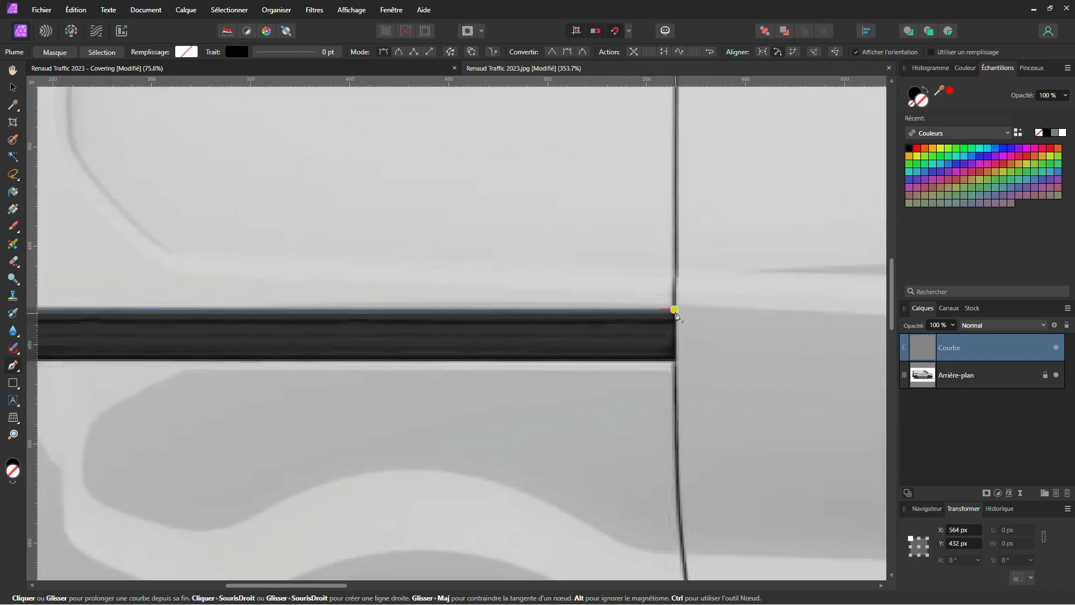
left_click(675, 362)
- Continue the path back along the rail's lower edge and down the rear body edge to the start of the rounded corner, at about Y 557 px
scroll(432, 384, "left", 5)
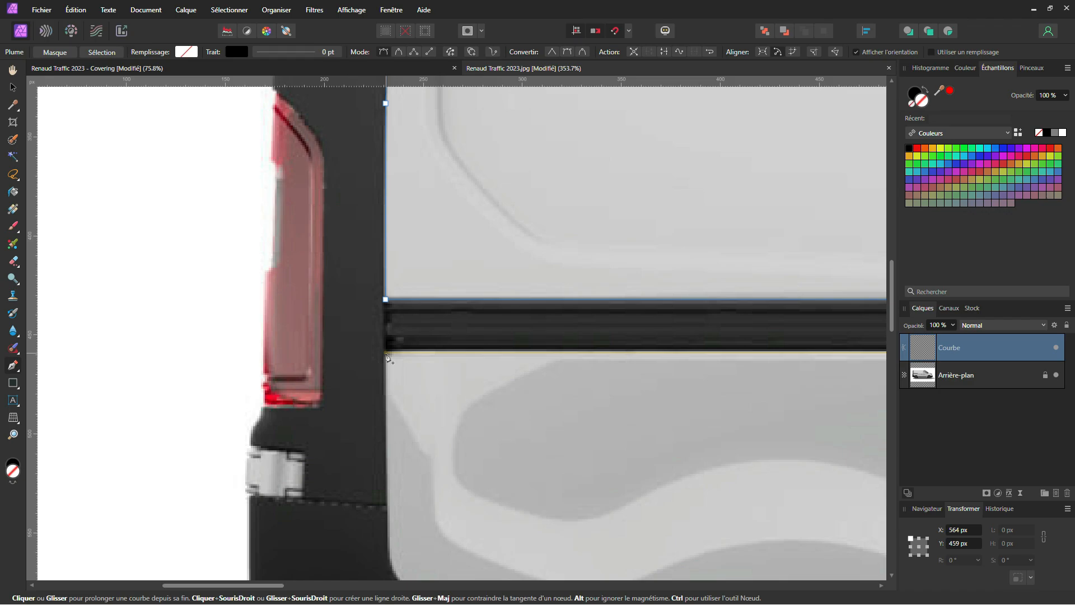
key("ctrl+z")
scroll(386, 355, "down", 3)
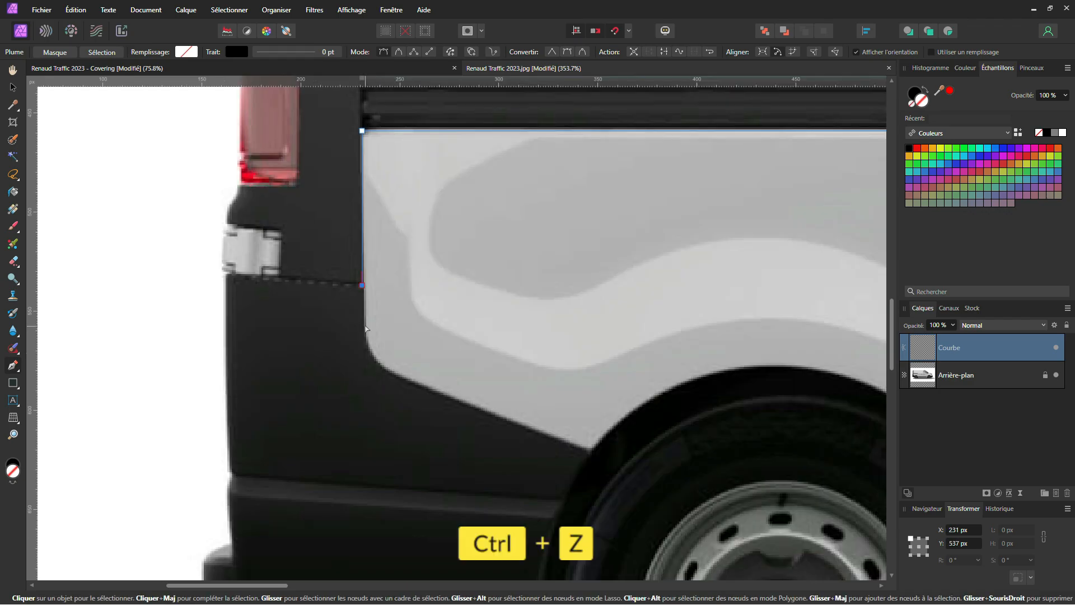
left_click(363, 326, "shift")
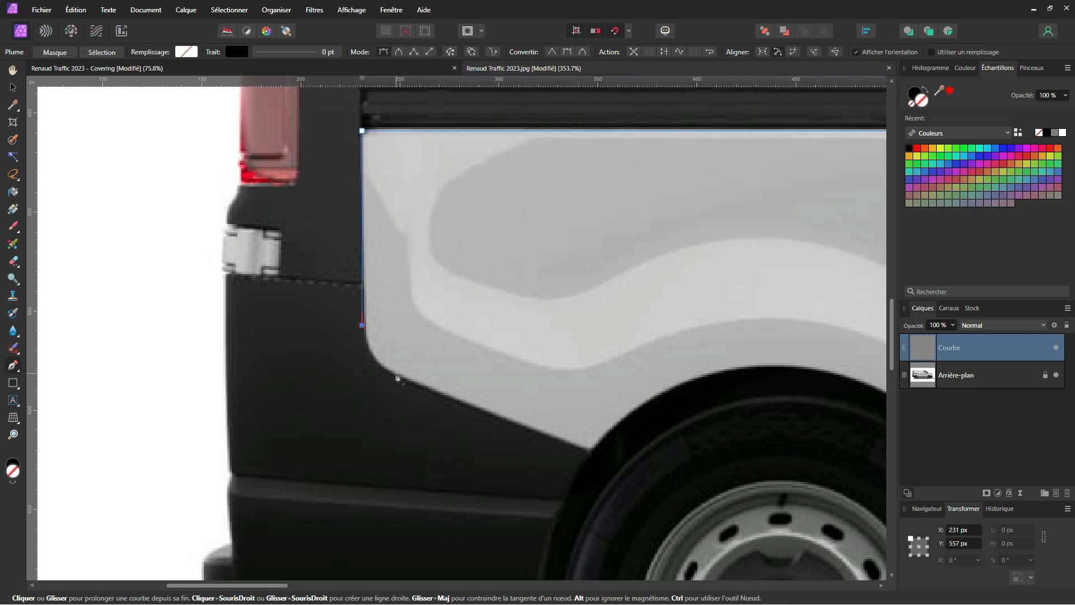
- Add a node at the end of the rounded rear corner, at X 250, Y 582 px, and bend the segment to follow the corner
left_click_drag(400, 374, 370, 356)
key("ctrl")
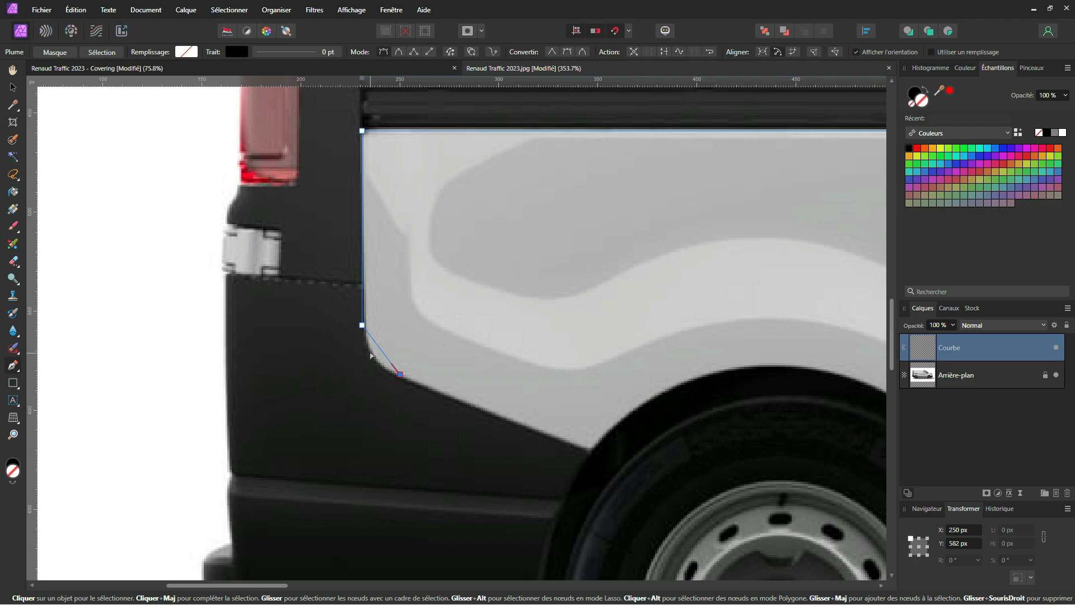
scroll(370, 355, "up", 3)
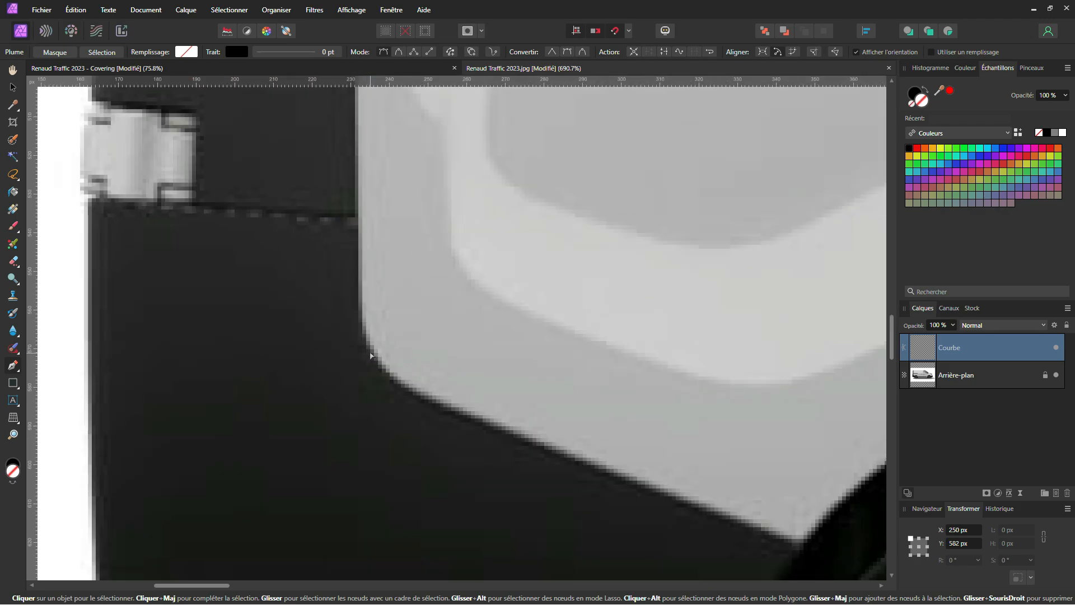
scroll(370, 356, "up", 1)
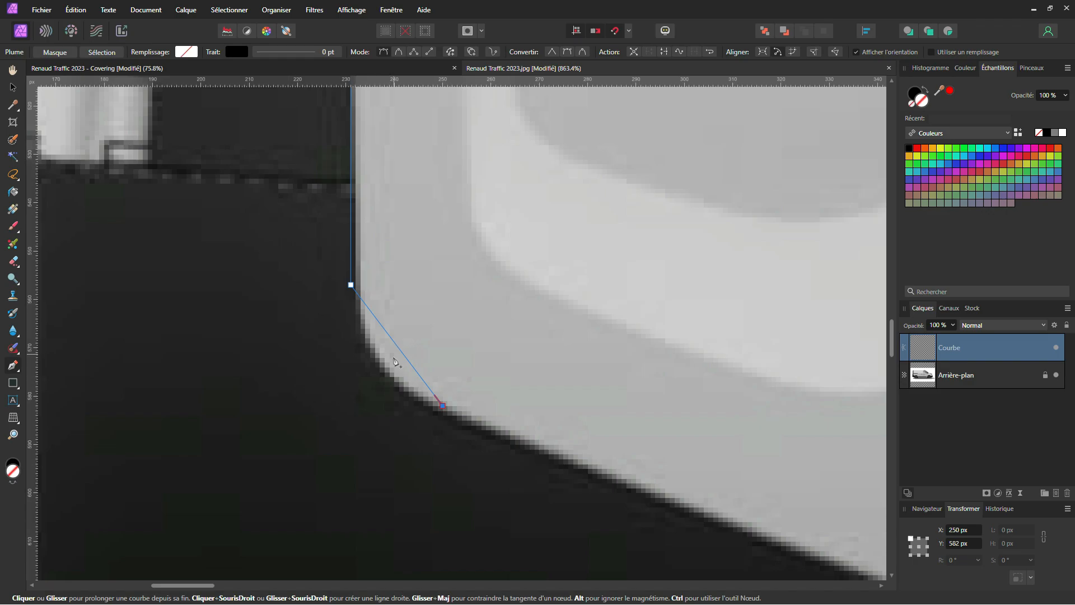
key("ctrl")
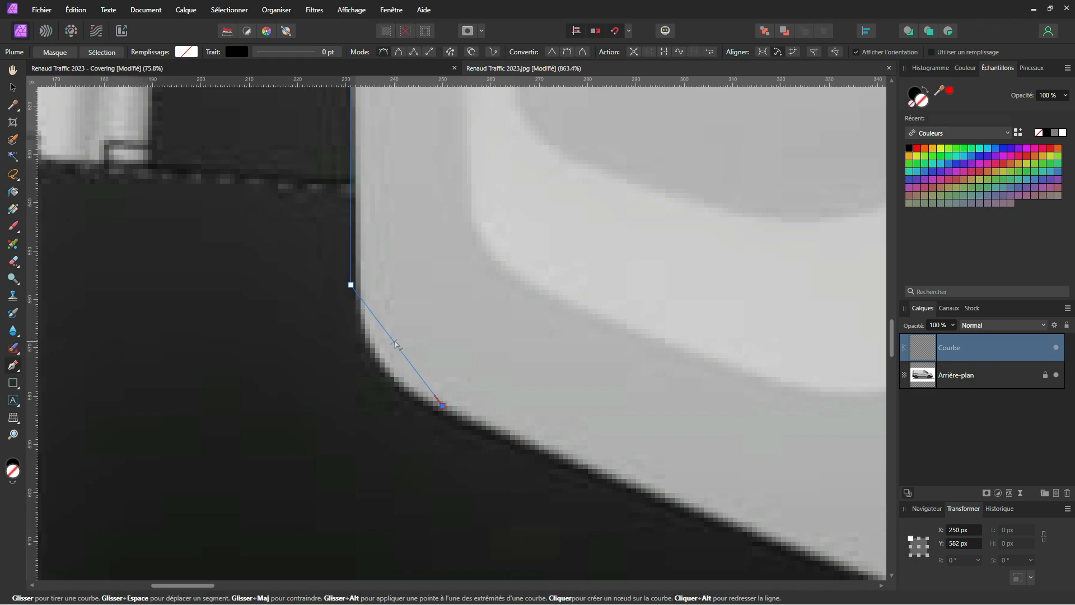
left_click_drag(395, 343, 378, 357)
left_click(396, 377)
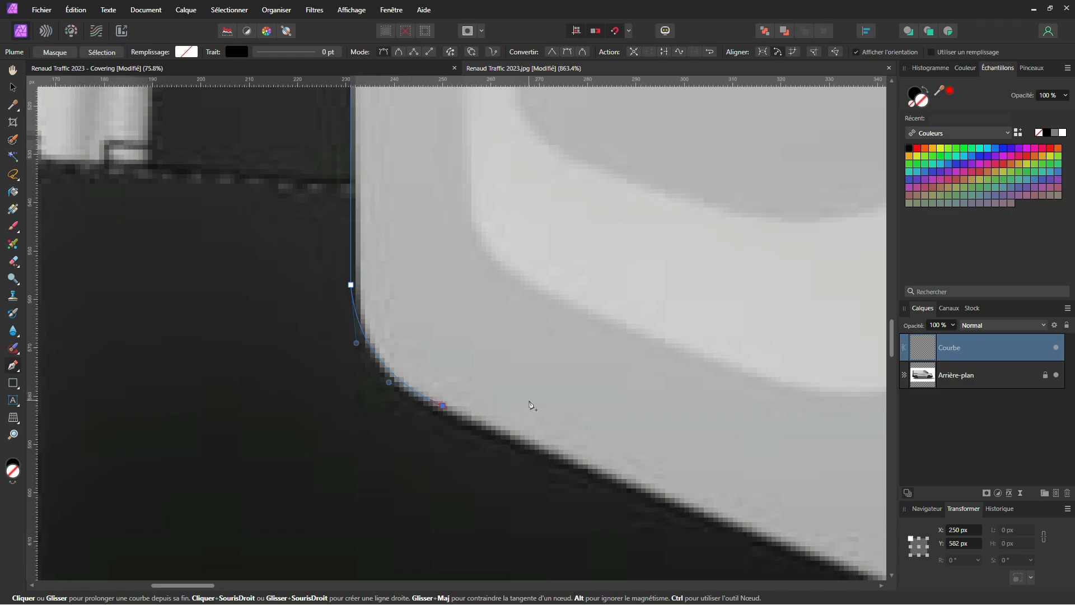
- Extend the path down the slanted body edge to the rear wheel arch at X 346, Y 621 px, and curve it up to the arch top
scroll(528, 401, "down", 6)
scroll(554, 392, "up", 6)
left_click(523, 379)
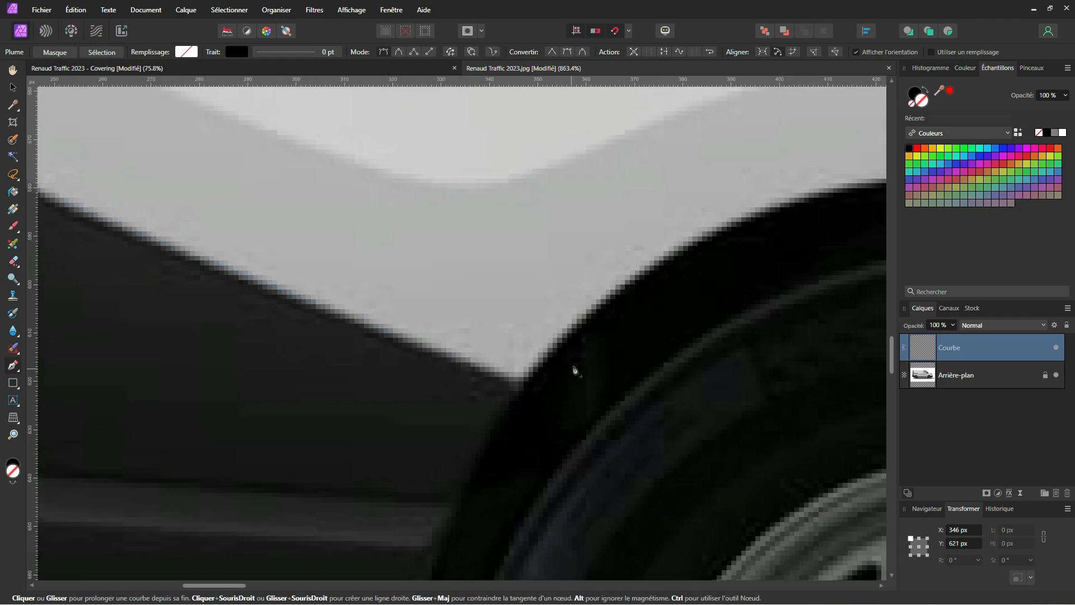
scroll(573, 369, "down", 5)
scroll(653, 335, "up", 5)
left_click(678, 269)
left_click_drag(485, 373, 468, 333)
- Continue the path down the front half of the rear wheel arch to the sill at X 567, Y 721 px, bending both segments to fit
scroll(673, 350, "down", 6)
scroll(778, 336, "up", 6)
scroll(773, 492, "down", 2)
left_click(748, 423)
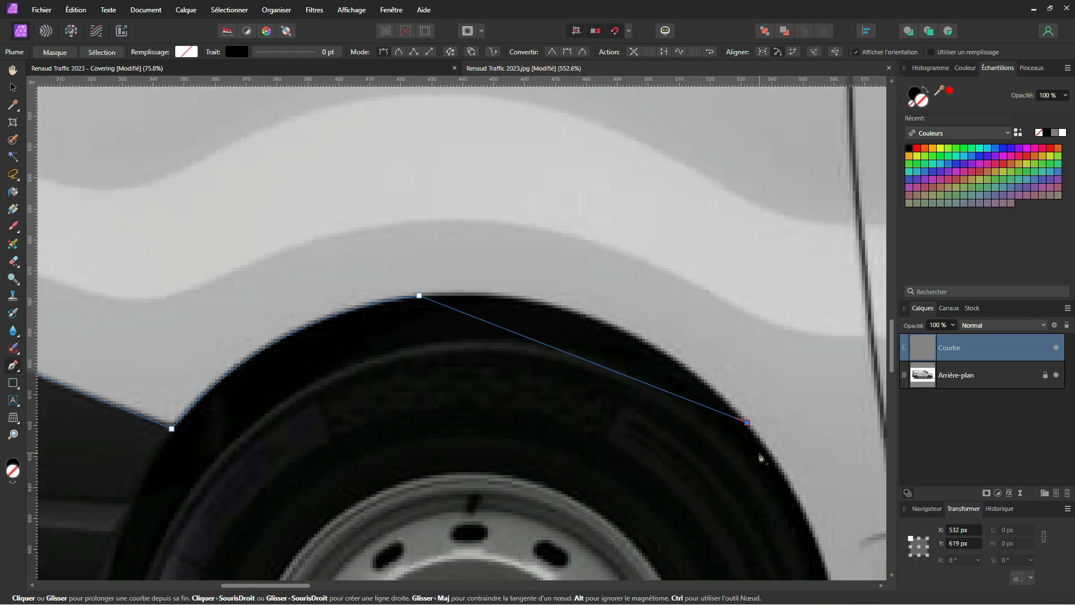
scroll(761, 456, "down", 6)
scroll(819, 555, "up", 6)
left_click(691, 460)
scroll(691, 461, "down", 5)
left_click_drag(504, 369, 520, 329)
scroll(674, 430, "down", 5)
scroll(706, 487, "up", 5)
left_click_drag(669, 469, 694, 462)
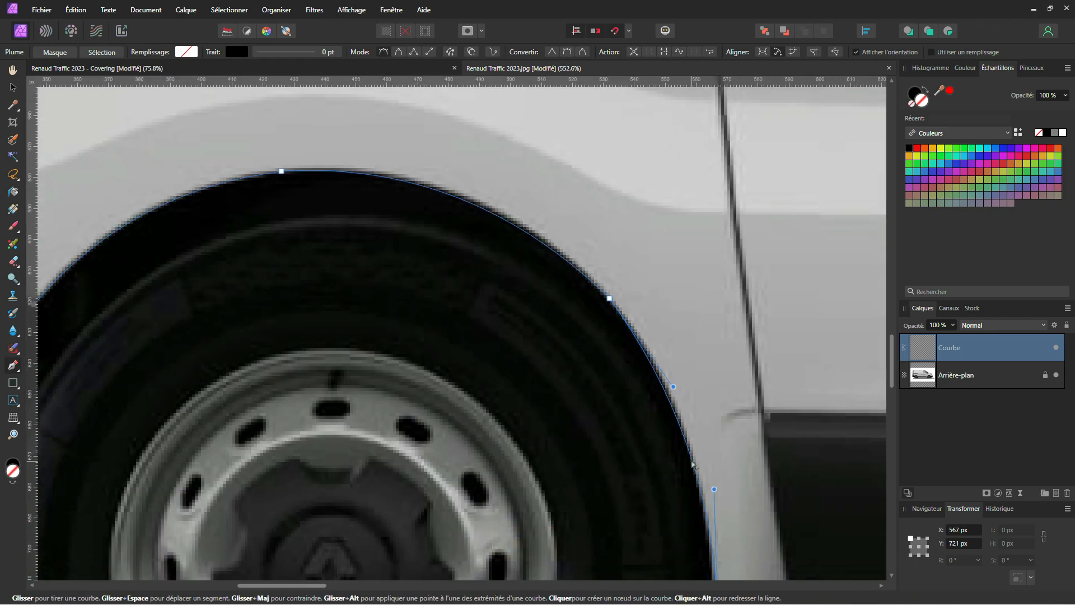
- Extend the path straight along the sill to the base of the front wheel arch at X 1324, Y 722 px
scroll(693, 463, "down", 6)
scroll(550, 386, "up", 4)
scroll(549, 386, "down", 6)
scroll(736, 343, "up", 6)
left_click_drag(856, 339, 231, 339)
left_click(674, 337)
left_click_drag(725, 150, 597, 308)
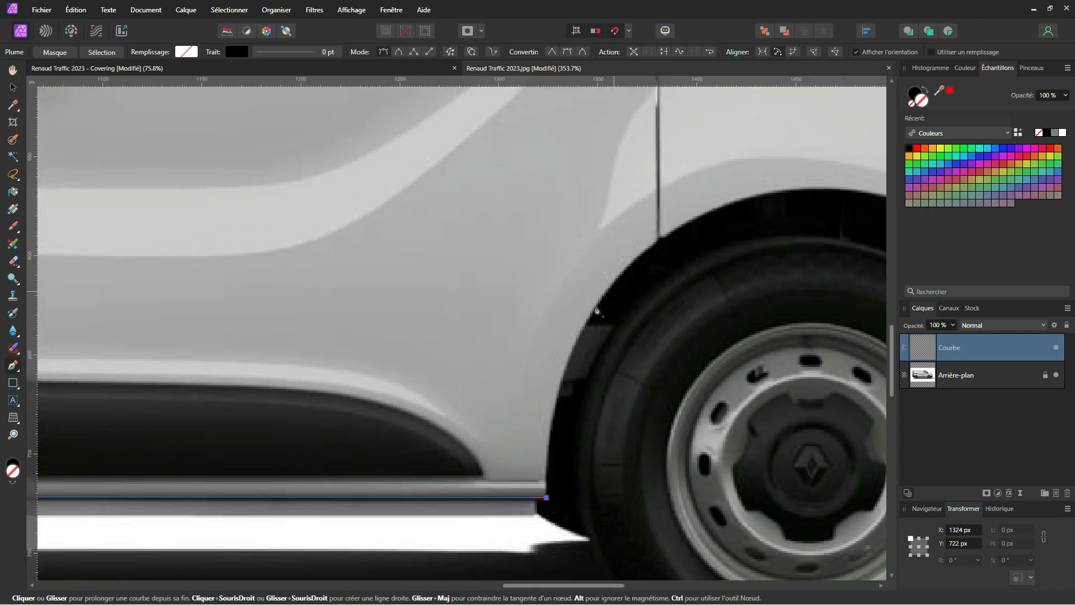
- Trace the front wheel arch with three nodes ending at X 1568, Y 621 px, and bend the segments to its curve
left_click(655, 238)
left_click_drag(764, 216, 527, 259)
left_click(608, 228)
left_click_drag(803, 348, 670, 313)
left_click(657, 302)
left_click_drag(228, 378, 196, 361)
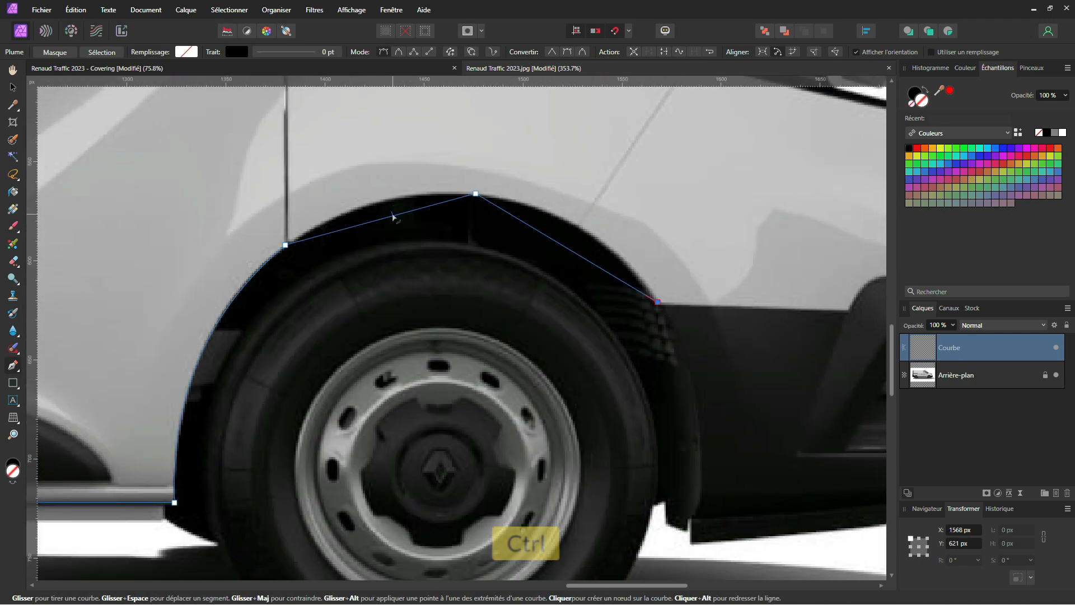
left_click_drag(394, 215, 377, 201)
left_click_drag(565, 248, 583, 228)
- Extend the path along the black front bumper's upper edge and bend a segment over its rounded rise
left_click_drag(835, 311, 491, 347)
left_click(506, 348)
left_click(523, 323)
scroll(541, 319, "up", 4)
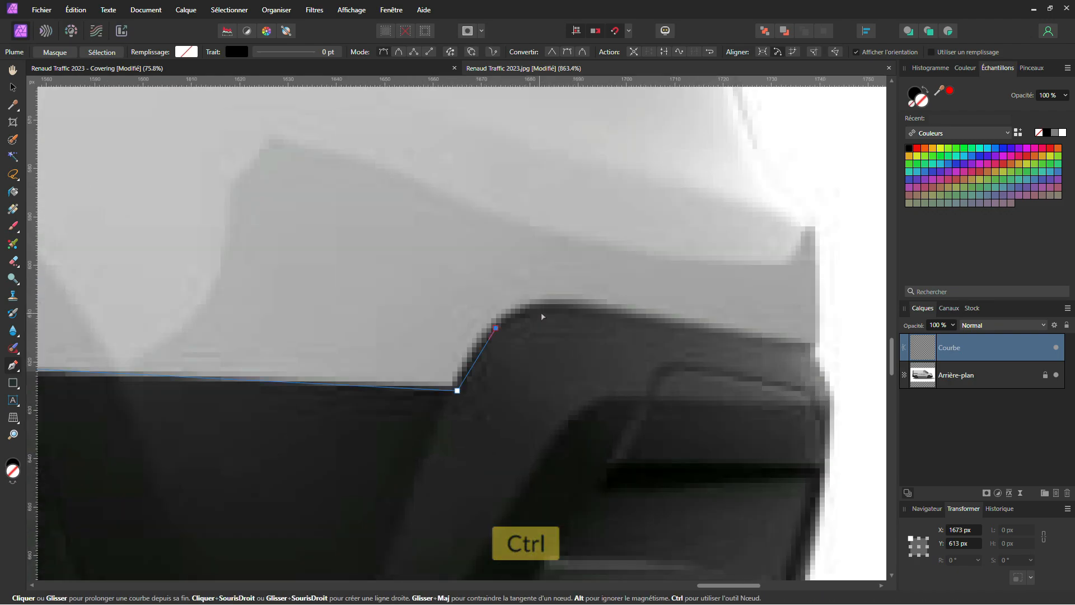
left_click(588, 306)
left_click_drag(540, 316, 536, 306)
- Continue the path along the bumper's upper edge to the front end and up the nose to below the headlight
left_click_drag(674, 341, 484, 354)
left_click(627, 357)
left_click(625, 256)
scroll(623, 255, "down", 3)
left_click_drag(606, 232, 597, 457)
left_click_drag(586, 442, 579, 419)
- Extend the path around the headlight and along the bonnet edge to X 1512, Y 393 px
left_click_drag(535, 234, 588, 485)
left_click(585, 480)
left_click(484, 365)
left_click(323, 294)
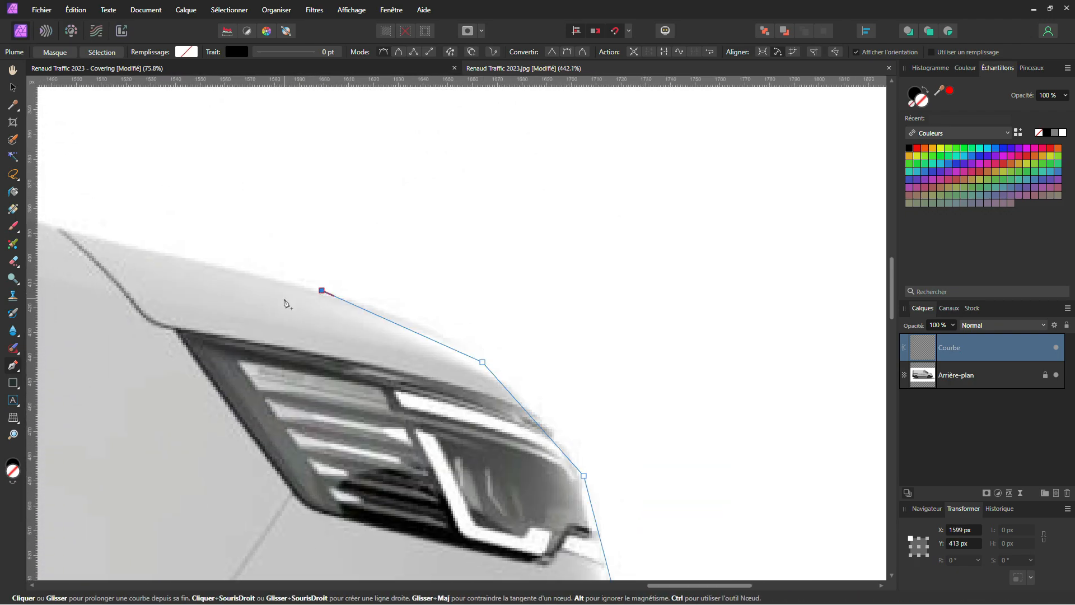
left_click_drag(286, 301, 489, 399)
left_click(310, 342)
- Bend the two path segments between the headlight and the bonnet to follow the rounded body outline
left_click_drag(576, 442, 396, 361)
left_click_drag(435, 351, 439, 341)
left_click_drag(559, 442, 565, 436)
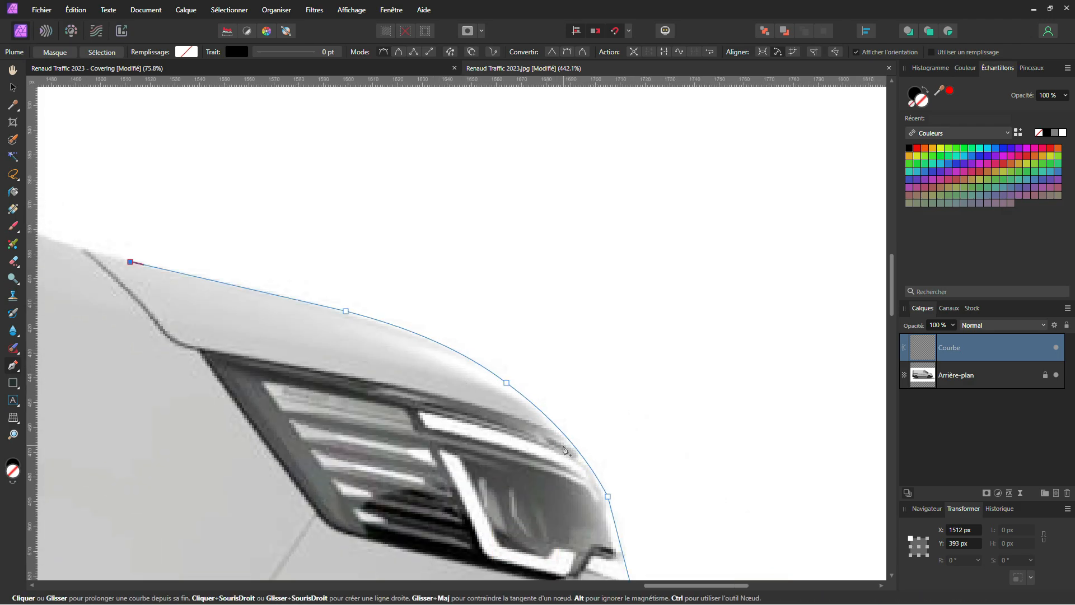
- Continue the path from the bonnet up the windscreen edge with three nodes, bending the segment at the windscreen base
left_click_drag(98, 253, 593, 448)
scroll(594, 448, "up", 1)
left_click(412, 381)
left_click_drag(524, 420, 520, 425)
left_click_drag(286, 308, 506, 441)
left_click(409, 371)
left_click_drag(168, 199, 417, 337)
left_click(418, 337)
- Extend the path from the windscreen edge to the front of the roof and bend the last segment over the roof curve
left_click_drag(245, 245, 492, 392)
left_click(324, 312)
left_click_drag(44, 257, 296, 328)
left_click(293, 325)
left_click_drag(435, 354, 440, 345)
- Continue the path along the roof with a node at X 789, Y 187 px, and close it at the upper rear starting node
left_click_drag(346, 394, 808, 409)
scroll(500, 365, "down", 2)
left_click_drag(495, 358, 680, 332)
left_click(227, 308)
scroll(266, 341, "down", 3)
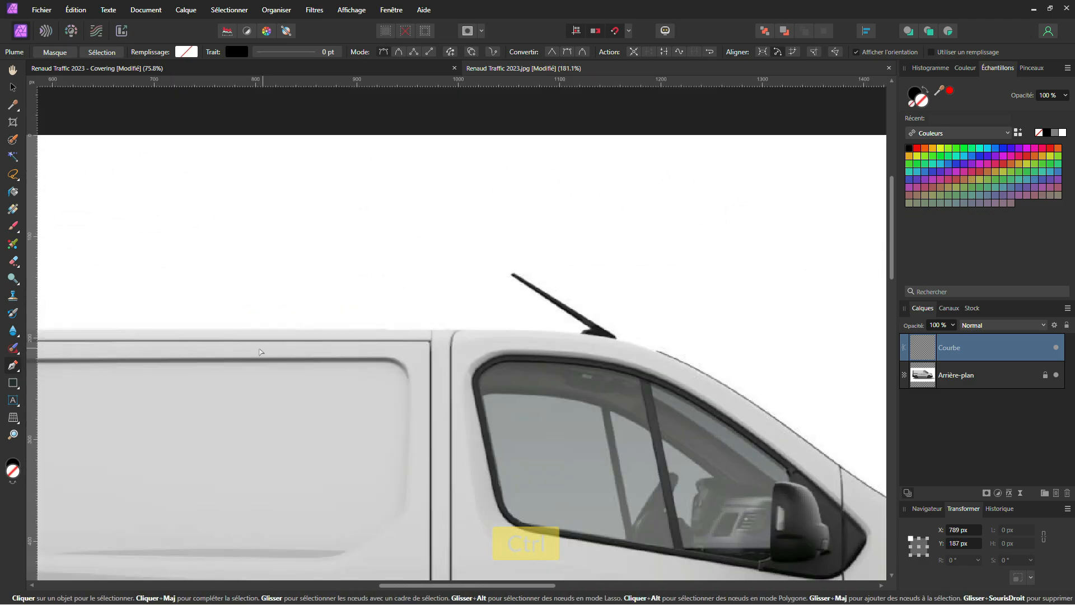
left_click_drag(259, 352, 775, 317)
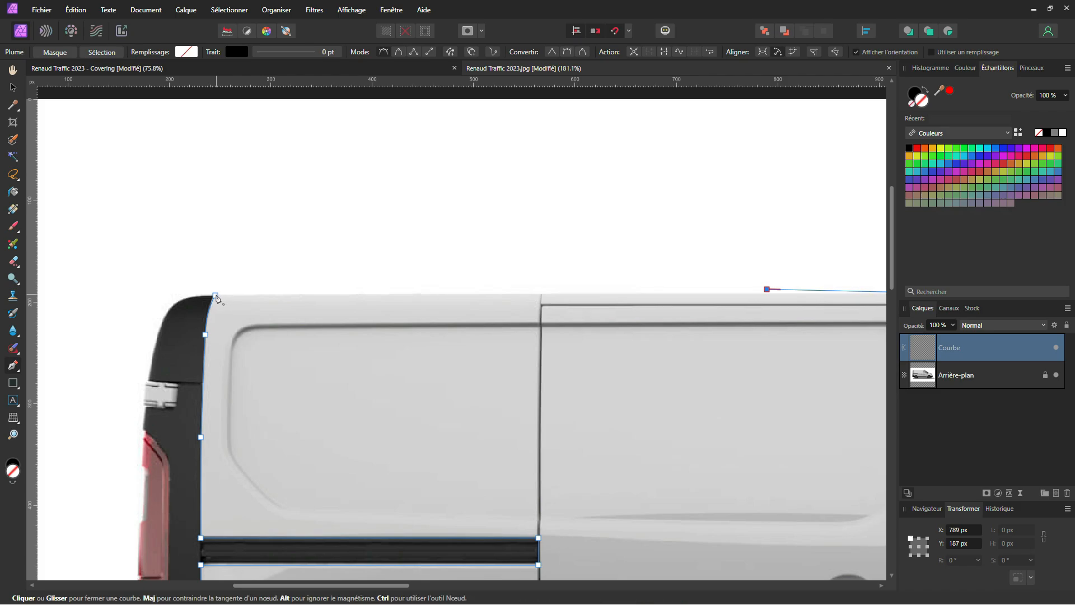
left_click(216, 295)
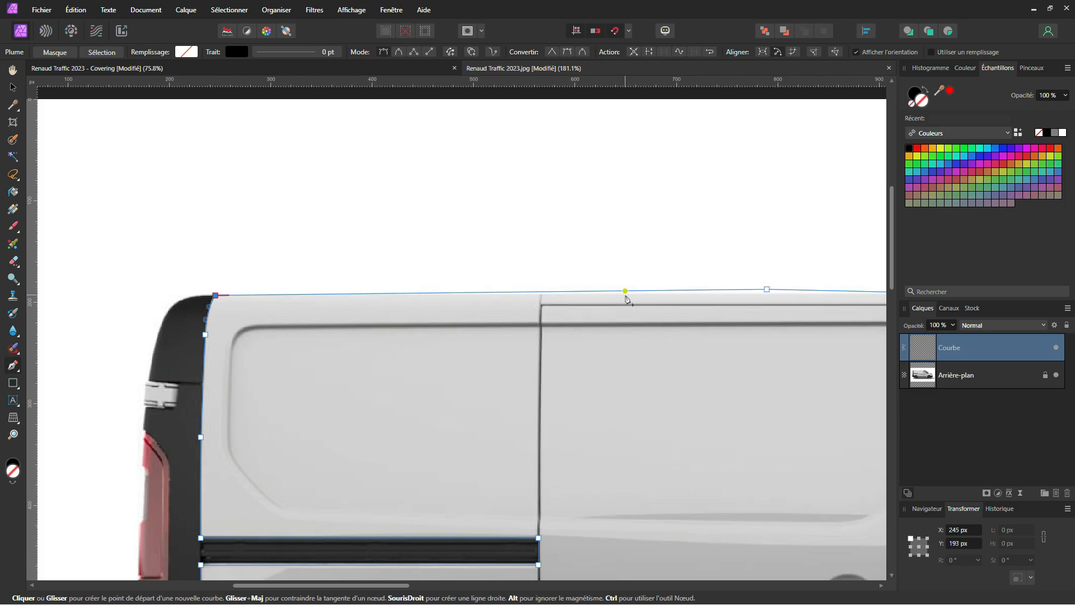
- Move the mid-roof node down to Y 189 px so it sits closer to the roof edge
scroll(770, 294, "up", 4)
left_click_drag(770, 293, 508, 268)
left_click_drag(505, 262, 505, 264)
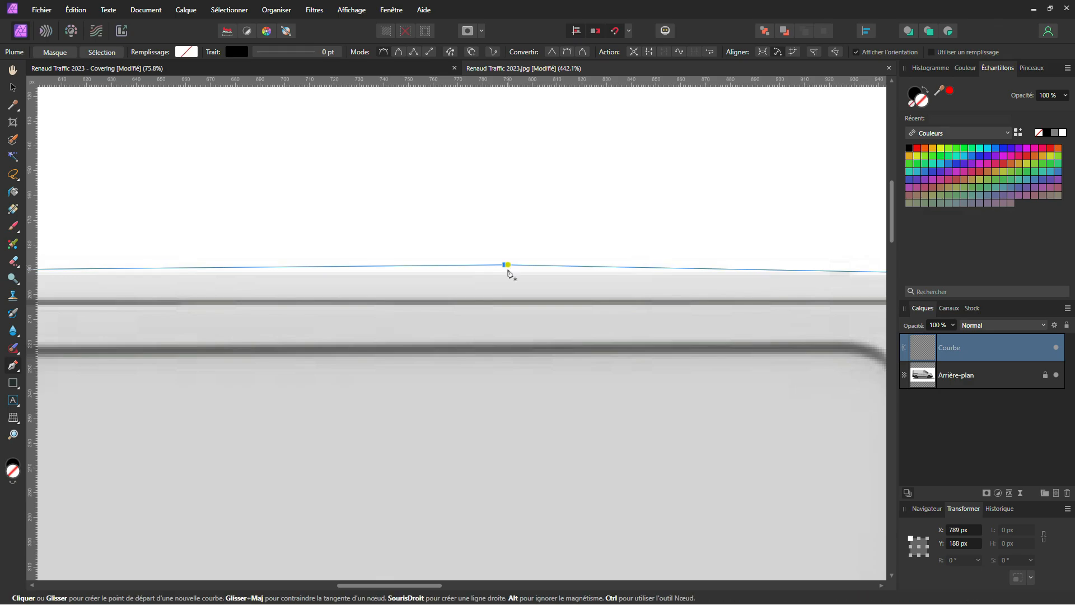
left_click_drag(506, 264, 505, 268)
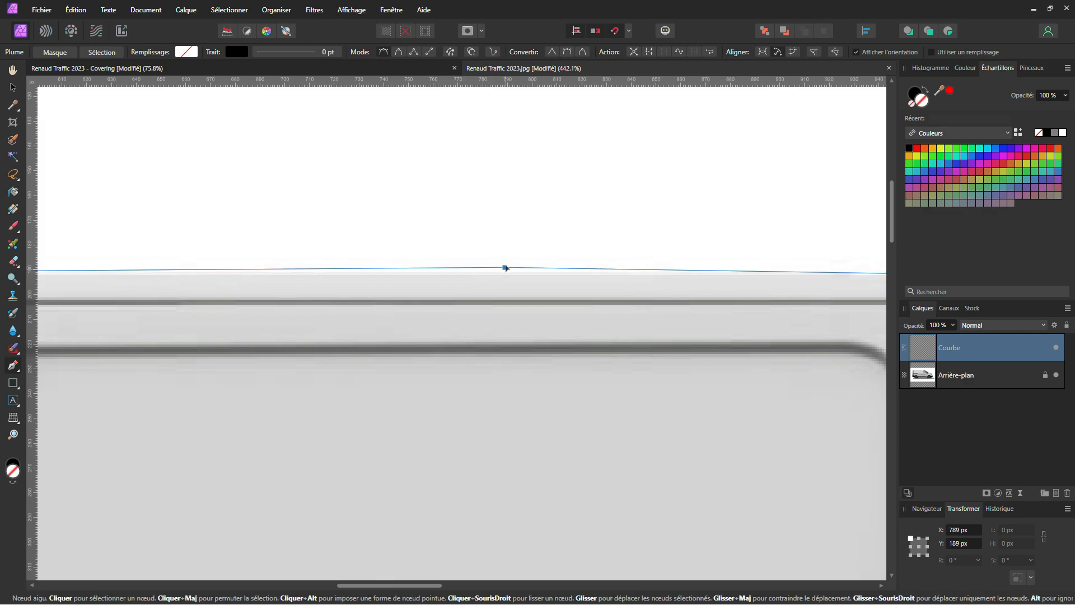
- Start a second path at the lower black door trim's upper rear corner and draw down to its lower corner at X 590, Y 711 px
scroll(505, 268, "down", 8)
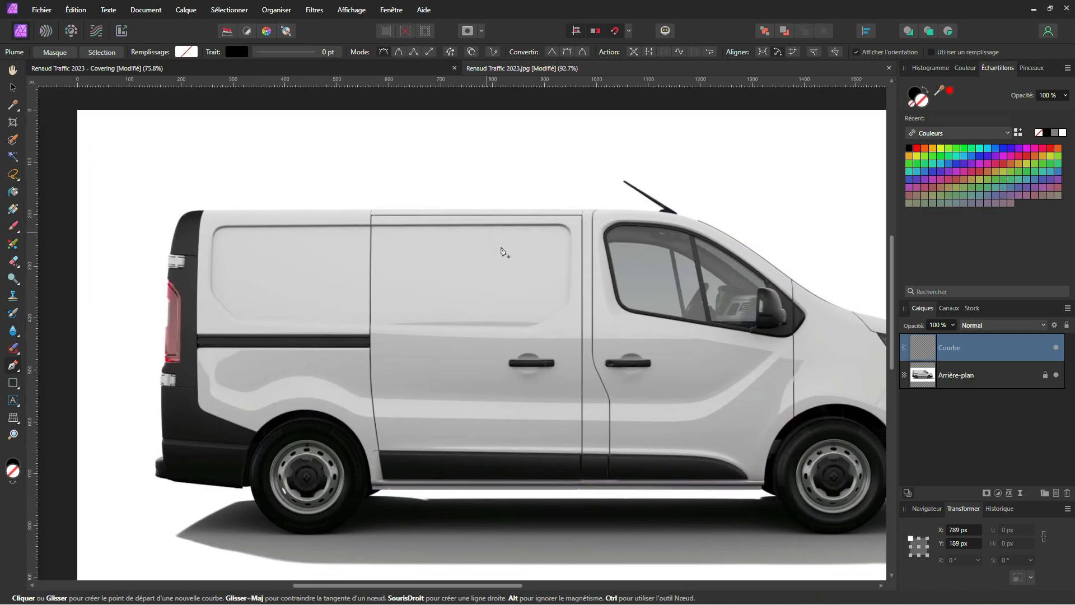
left_click_drag(489, 237, 442, 209)
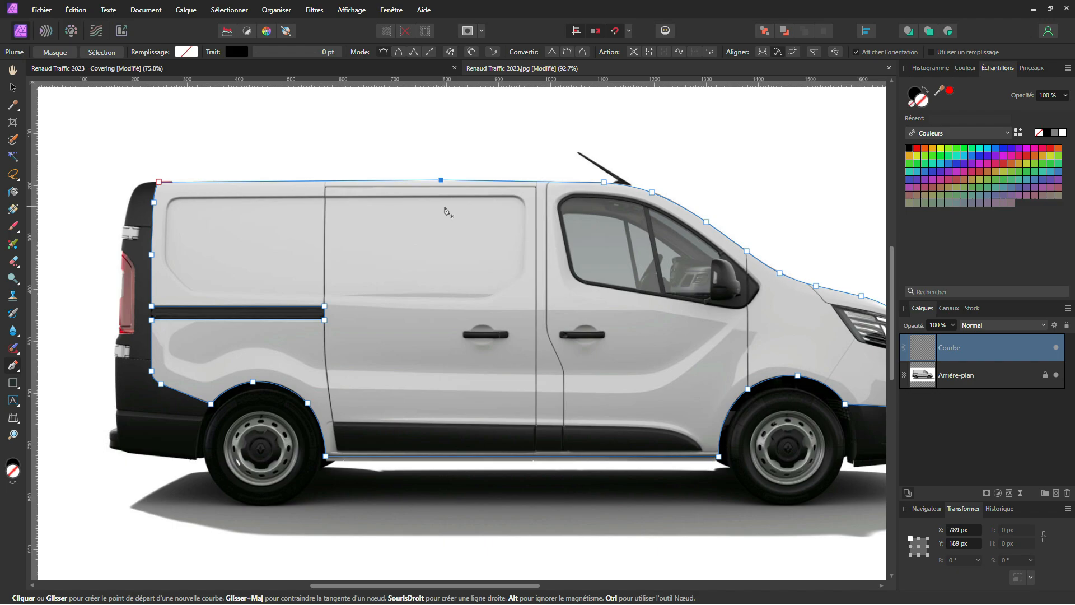
left_click_drag(621, 242, 579, 219)
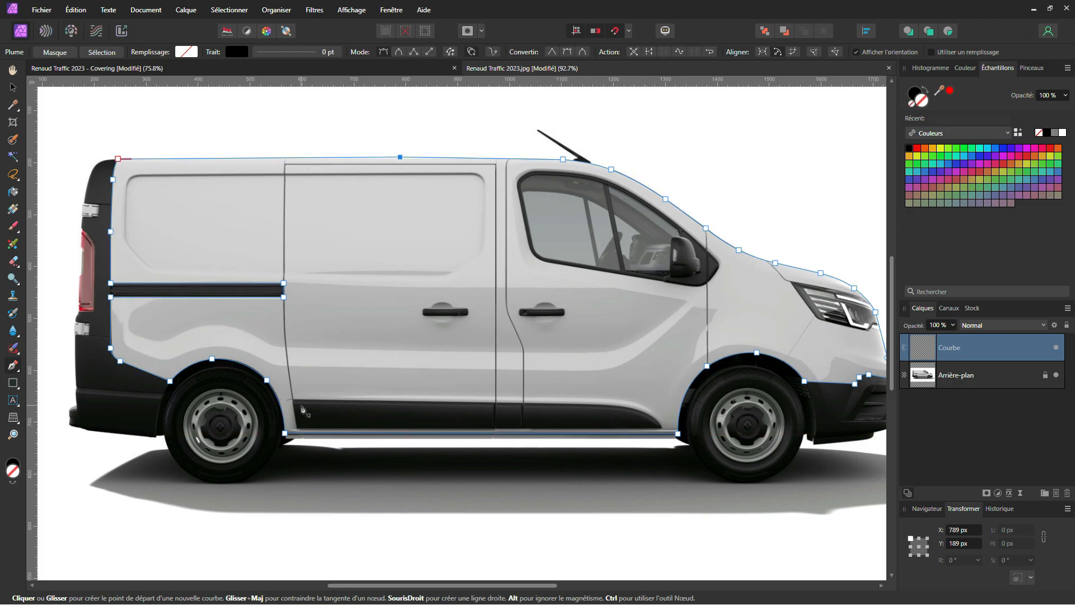
scroll(302, 414, "up", 6)
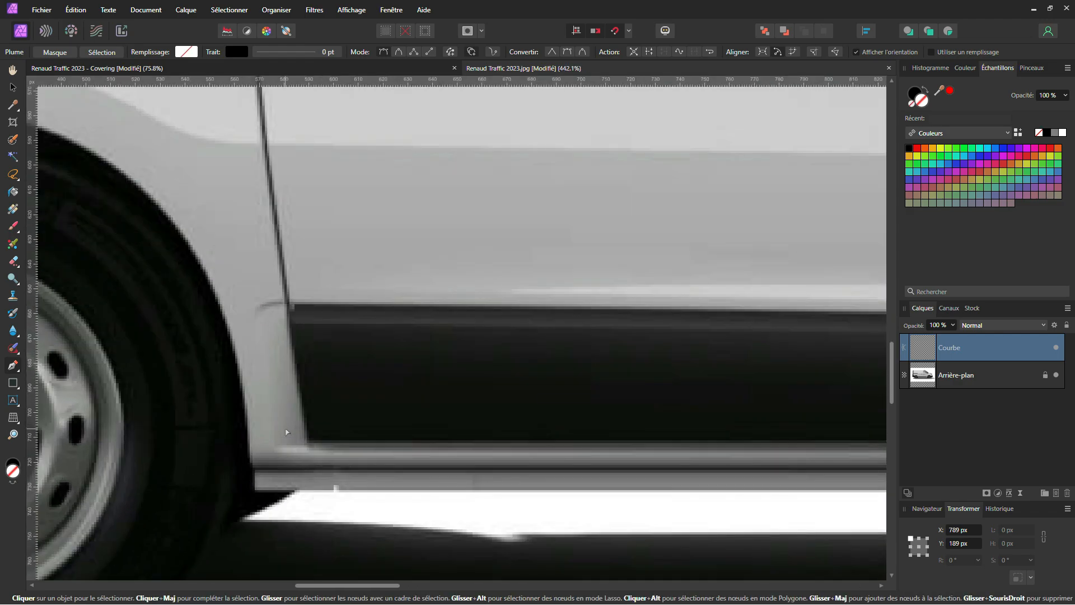
scroll(288, 299, "up", 3)
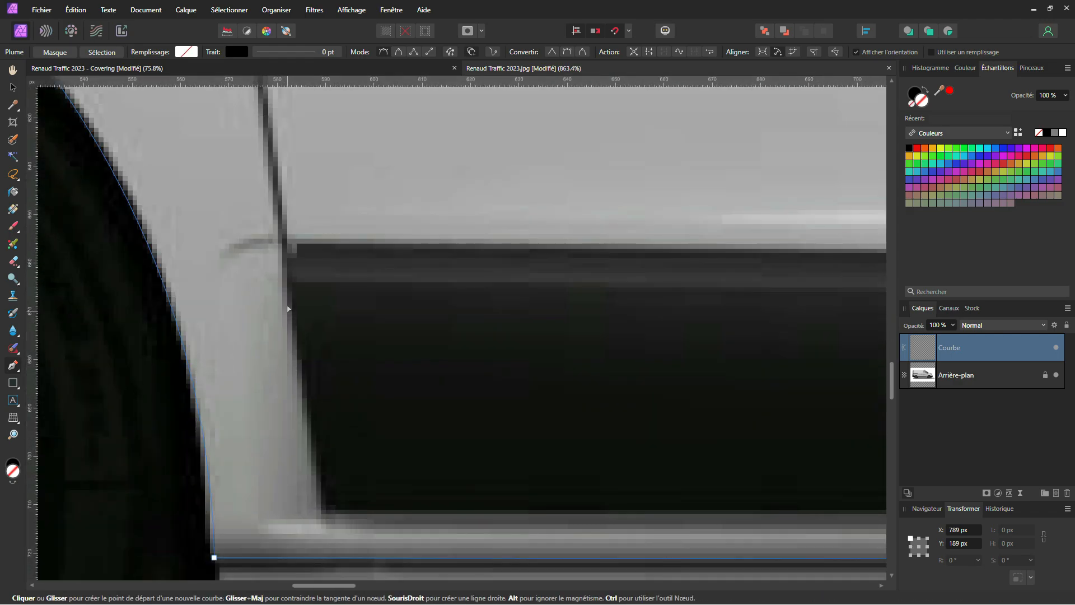
left_click(286, 258)
left_click(325, 510)
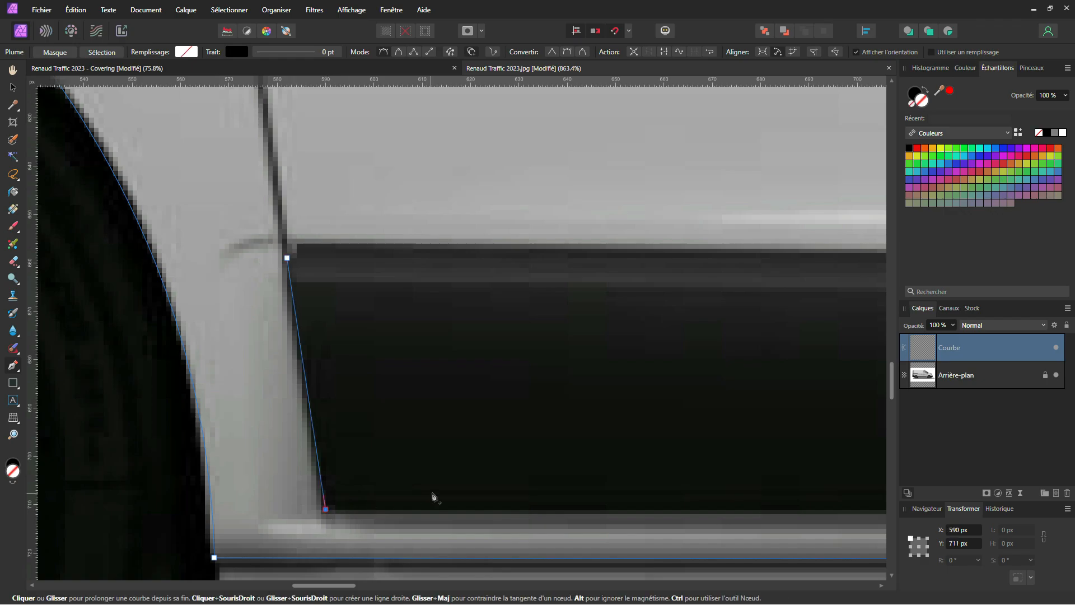
- Extend the trim path along its lower edge to the front tip at X 1293, Y 712 px
left_click_drag(750, 528, 560, 489)
scroll(555, 486, "down", 3)
scroll(723, 428, "down", 1)
left_click_drag(800, 431, 280, 411)
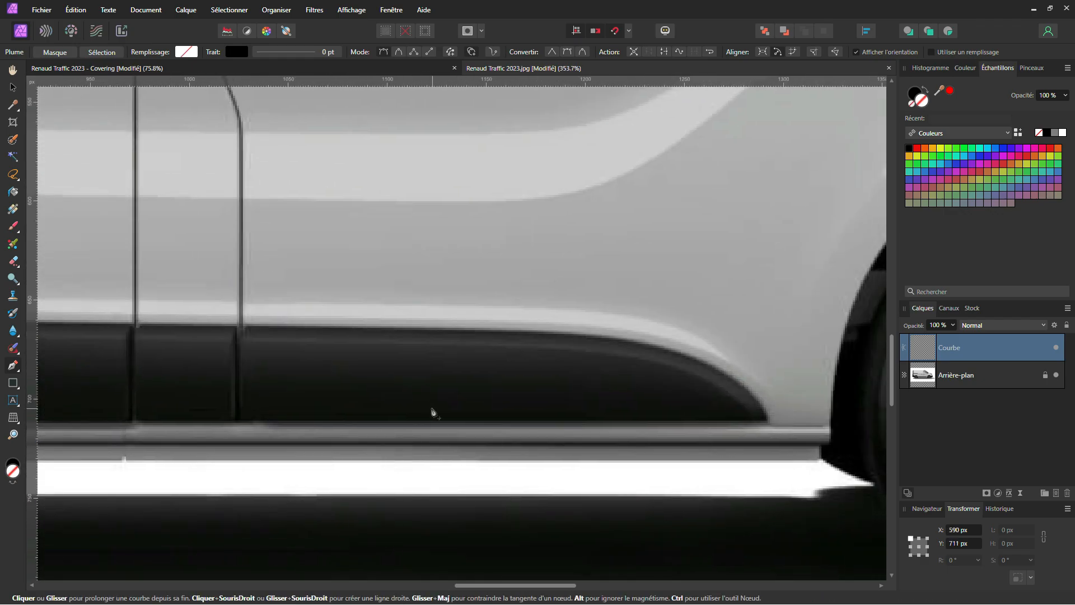
left_click_drag(614, 434, 482, 427)
left_click(641, 415)
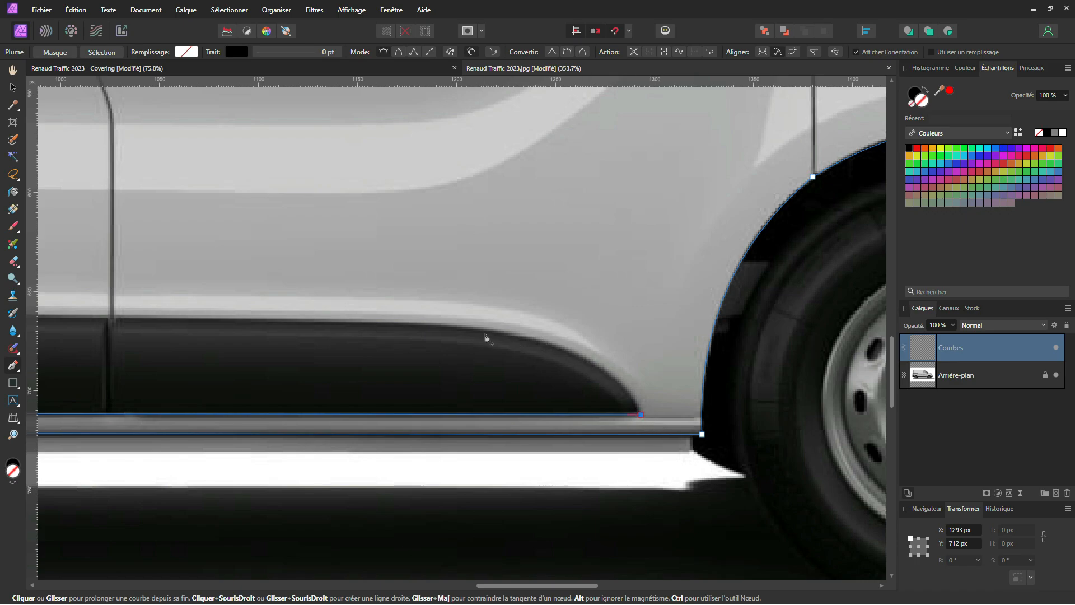
- Add a node on the trim's upper edge at X 1235, Y 673 px, and bend the segment around the rounded front end
left_click(526, 337)
left_click_drag(190, 338, 595, 345)
left_click_drag(742, 364, 231, 339)
left_click_drag(464, 359, 482, 345)
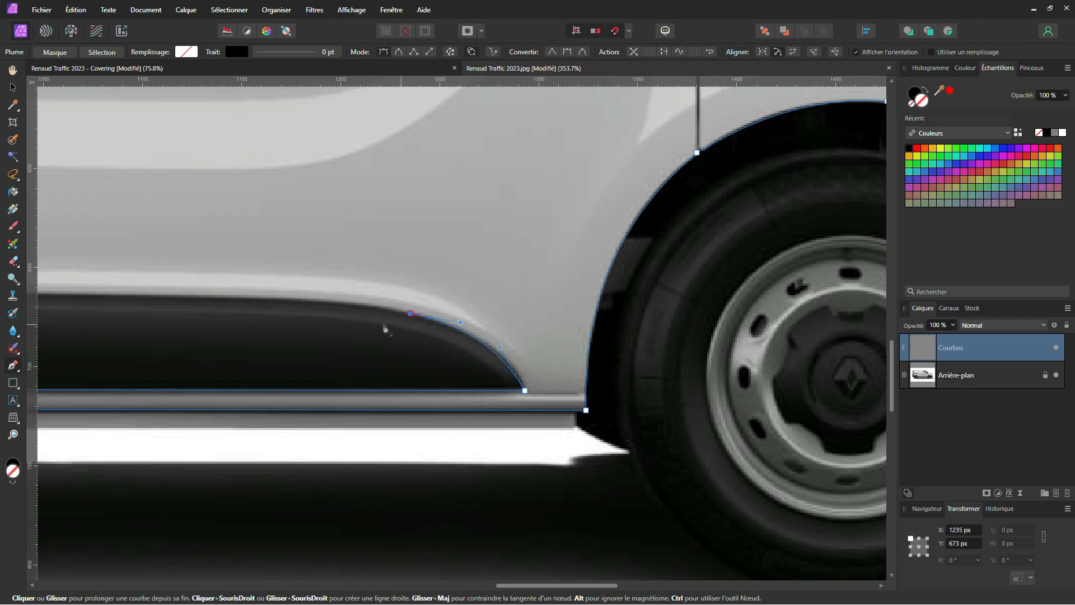
- Extend the trim path along its upper edge through X 1027, Y 664 px, and close it at the upper rear starting node
left_click_drag(205, 331, 380, 339)
left_click(173, 304)
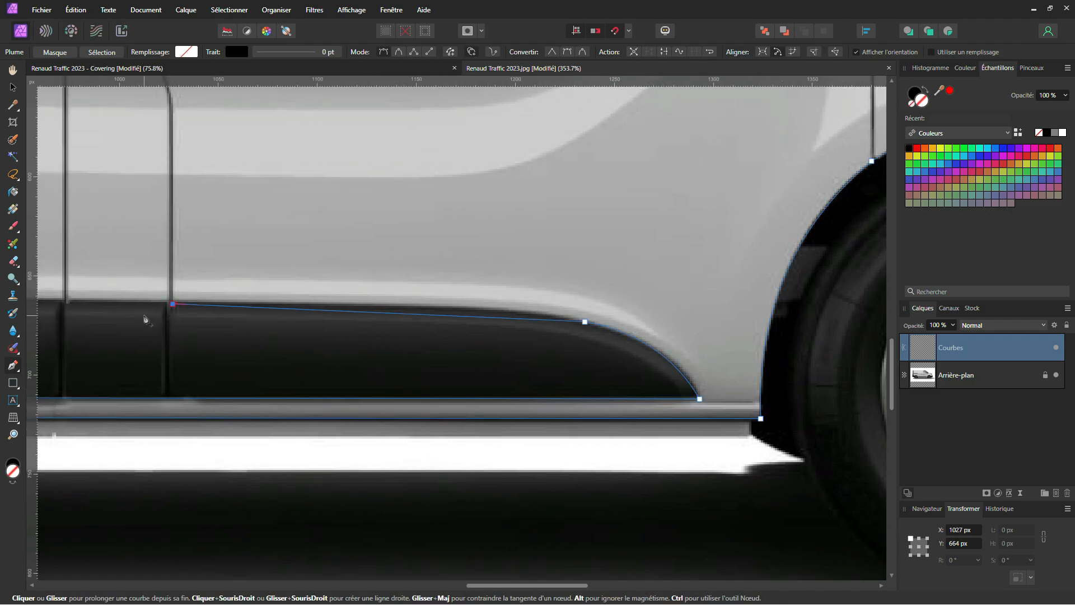
scroll(157, 319, "left", 15)
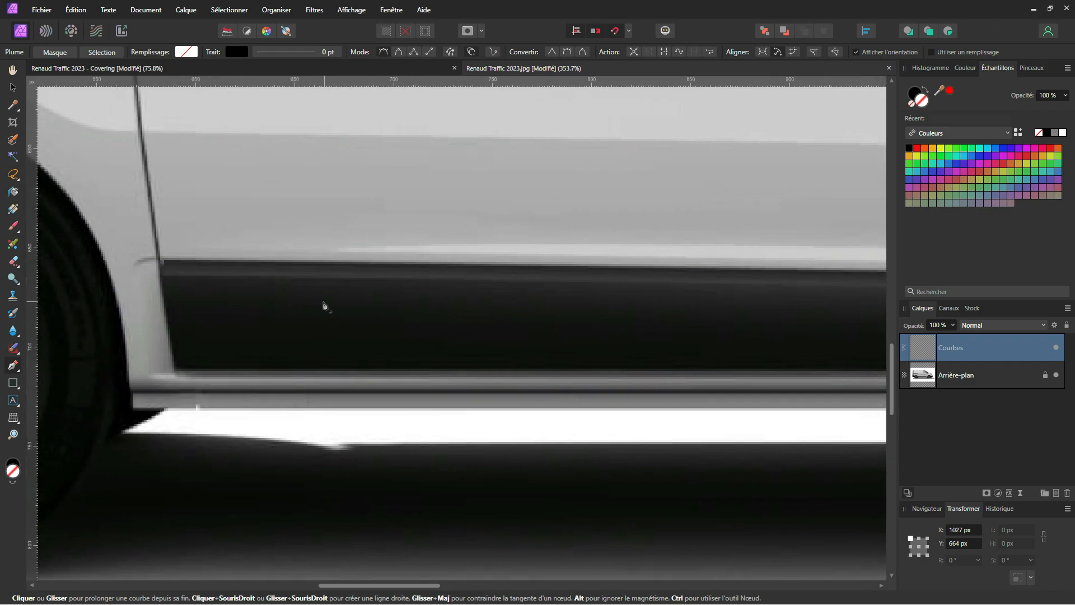
left_click(161, 267)
- Bend the front segment of the trim's upper edge upward and move the upper rear corner node to X 582, Y 655 px
scroll(368, 305, "right", 13)
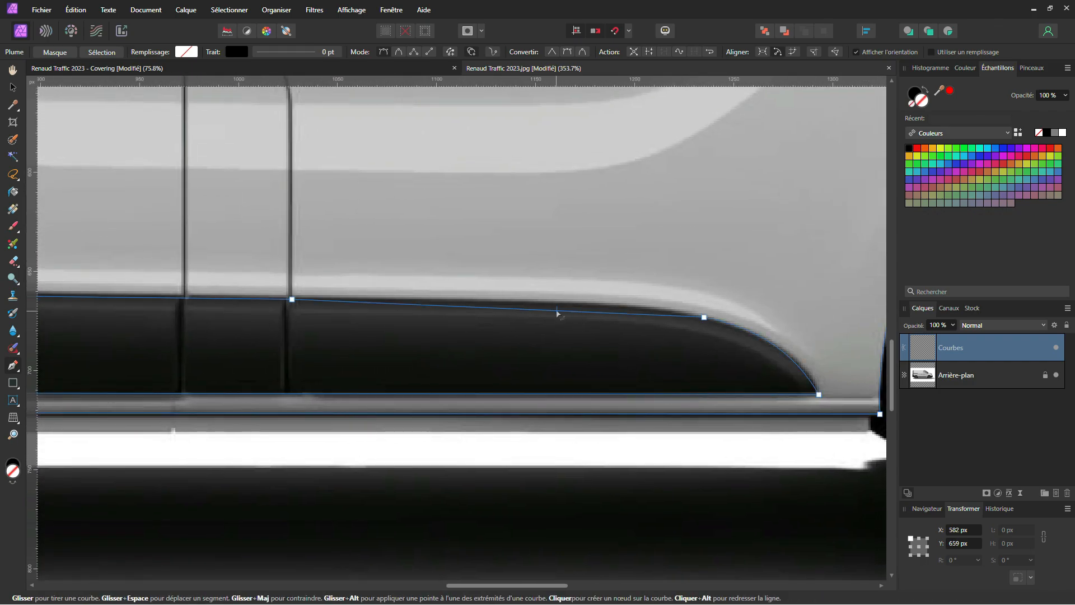
left_click_drag(556, 310, 556, 304)
scroll(396, 312, "left", 11)
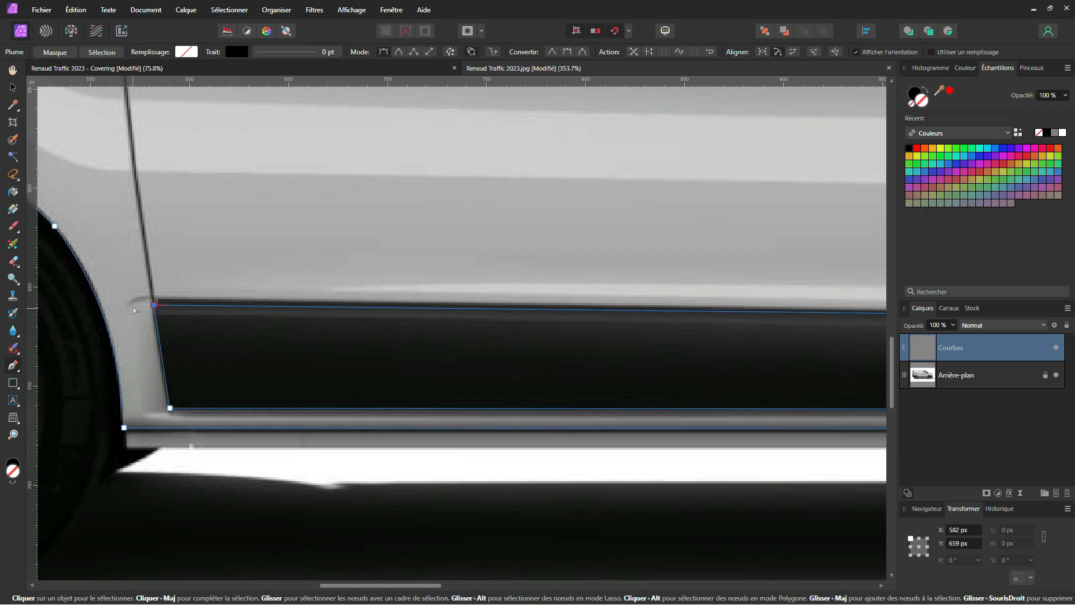
left_click_drag(152, 306, 156, 301)
scroll(155, 302, "down", 4)
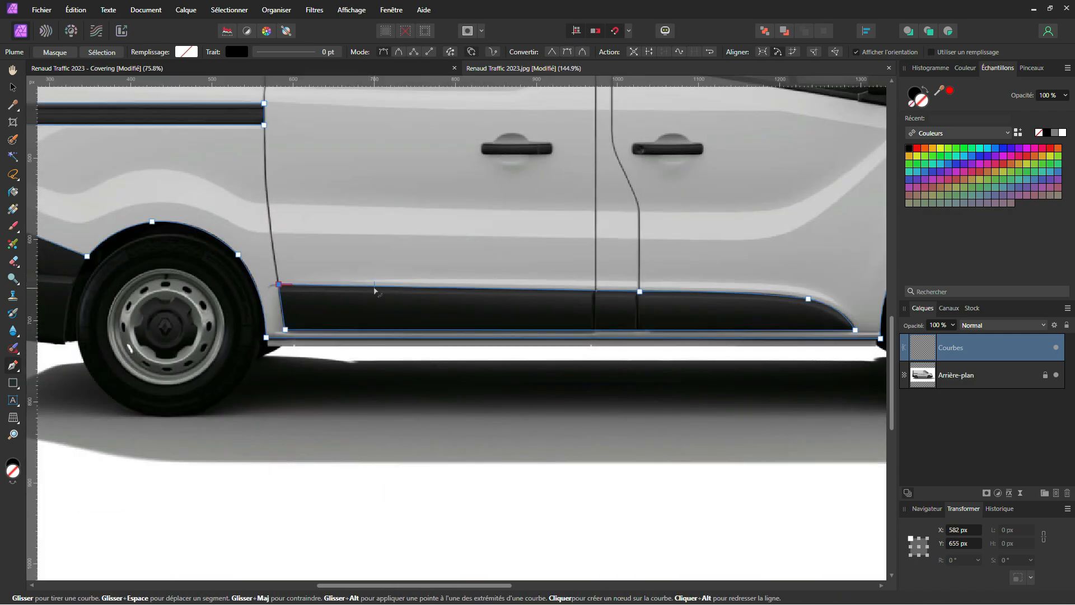
scroll(416, 320, "up", 5)
scroll(415, 320, "right", 1)
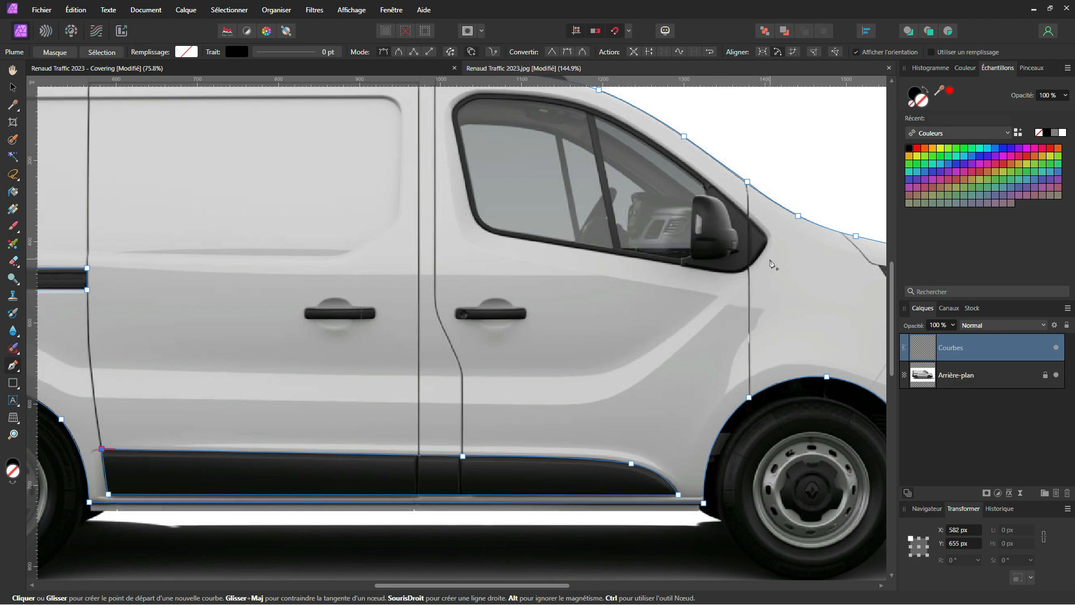
scroll(682, 321, "right", 5)
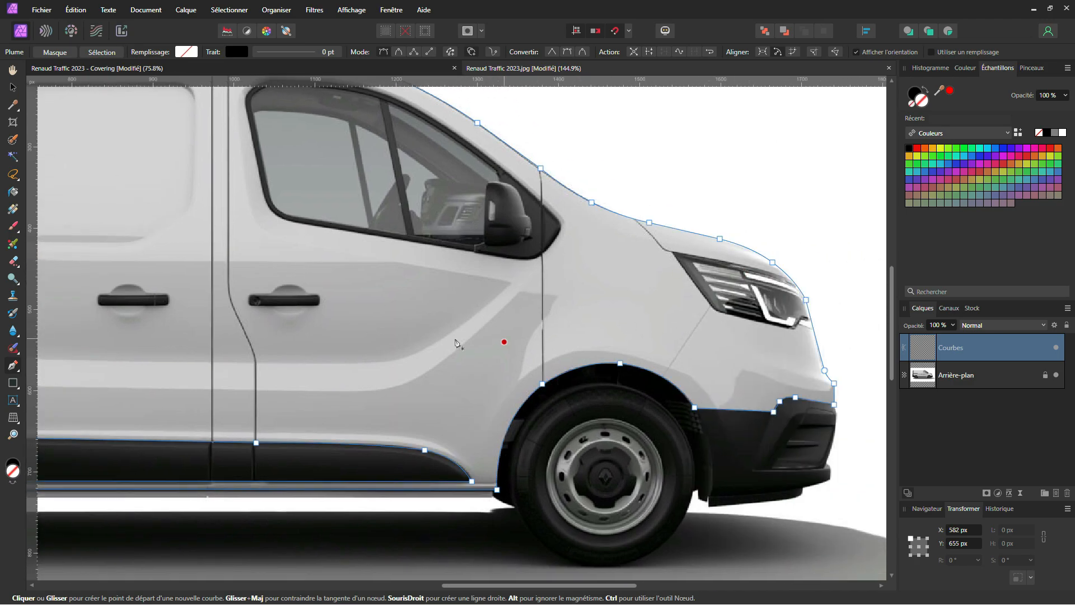
scroll(459, 345, "down", 2)
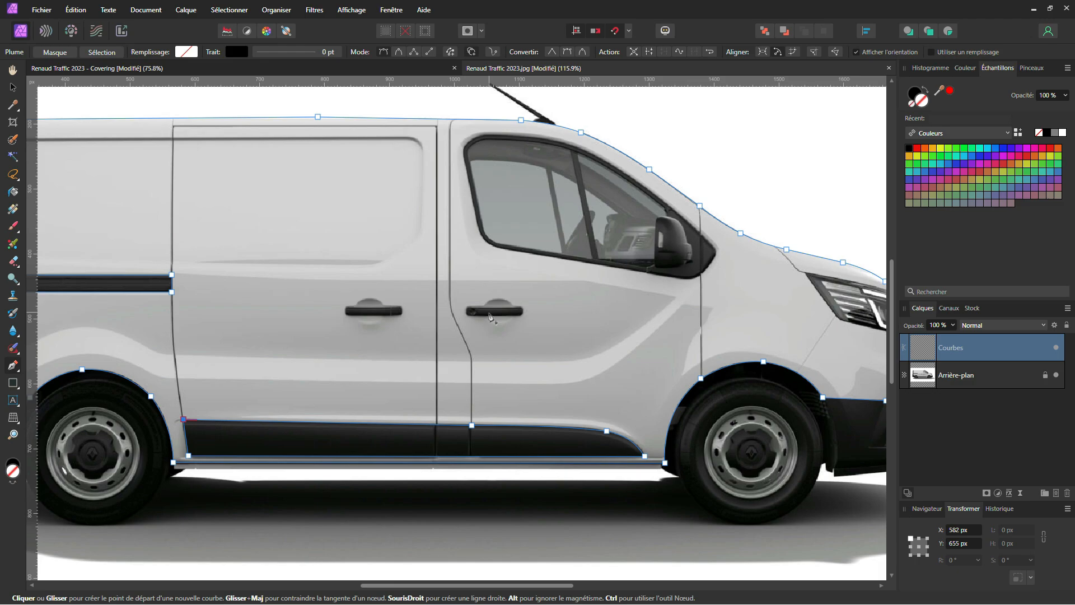
- Trace the sliding door's handle as a closed four-node path starting at X 833, Y 480 px, and bend both ends around its rounded tips
scroll(488, 315, "up", 10)
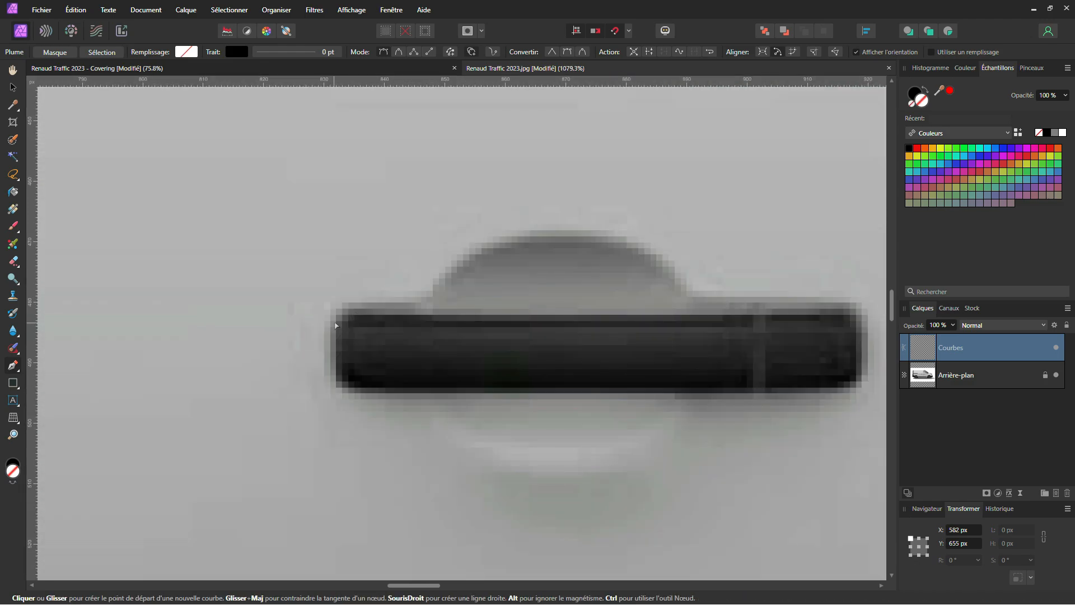
left_click(349, 302)
left_click(838, 302)
left_click(837, 387)
left_click(348, 386)
left_click(349, 302)
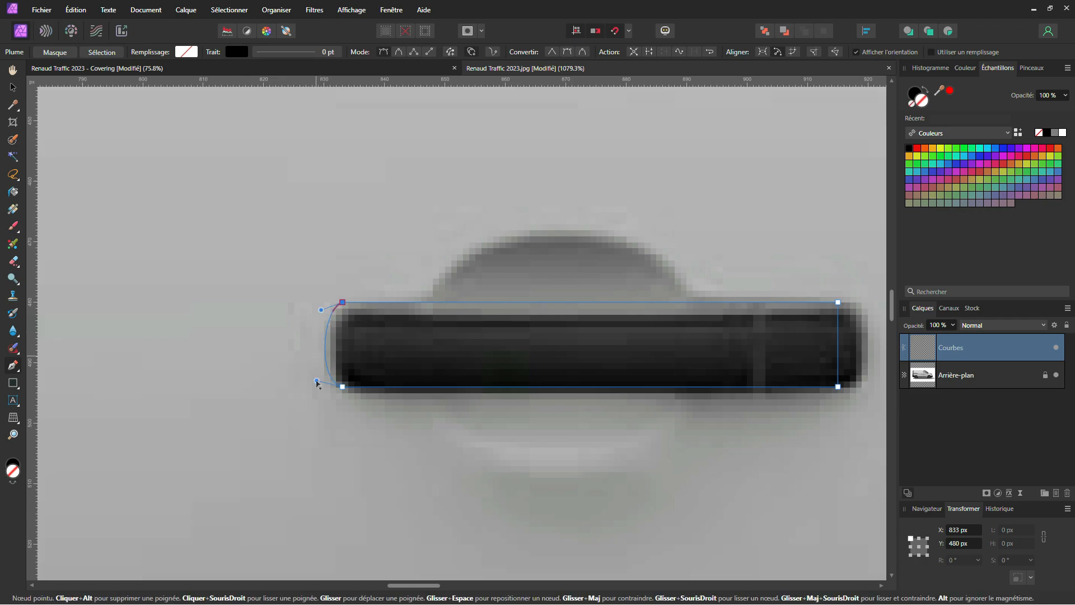
scroll(320, 378, "right", 10)
left_click_drag(491, 332, 511, 331)
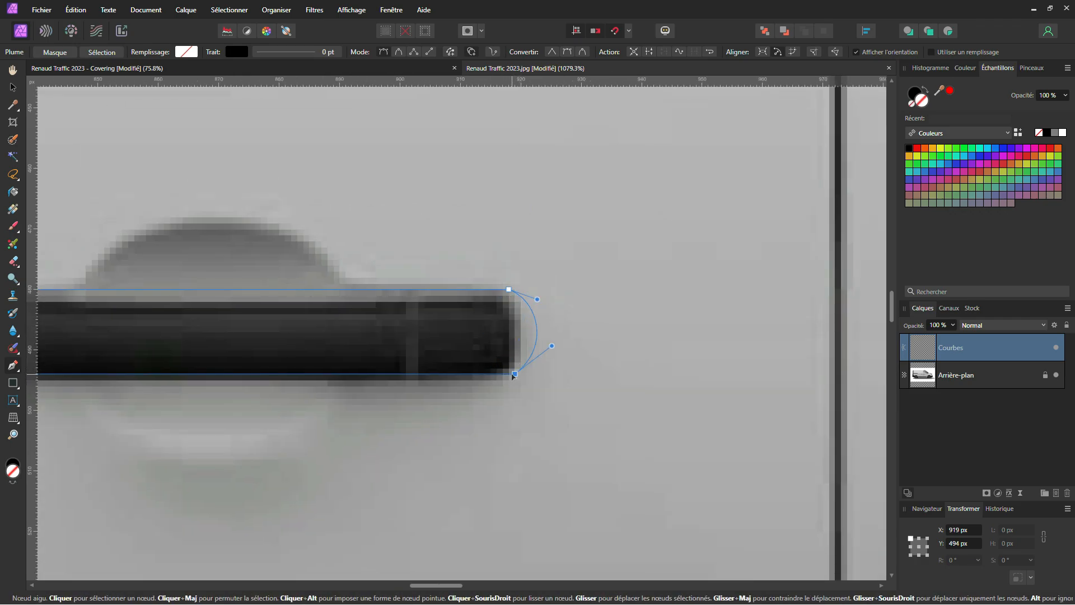
key("Escape")
- Trace the front door's handle as a closed path from X 1019 to X 1103 px at Y 481 px and bend both ends outward
scroll(600, 307, "down", 5)
scroll(600, 308, "up", 5)
left_click(657, 329, "ctrl")
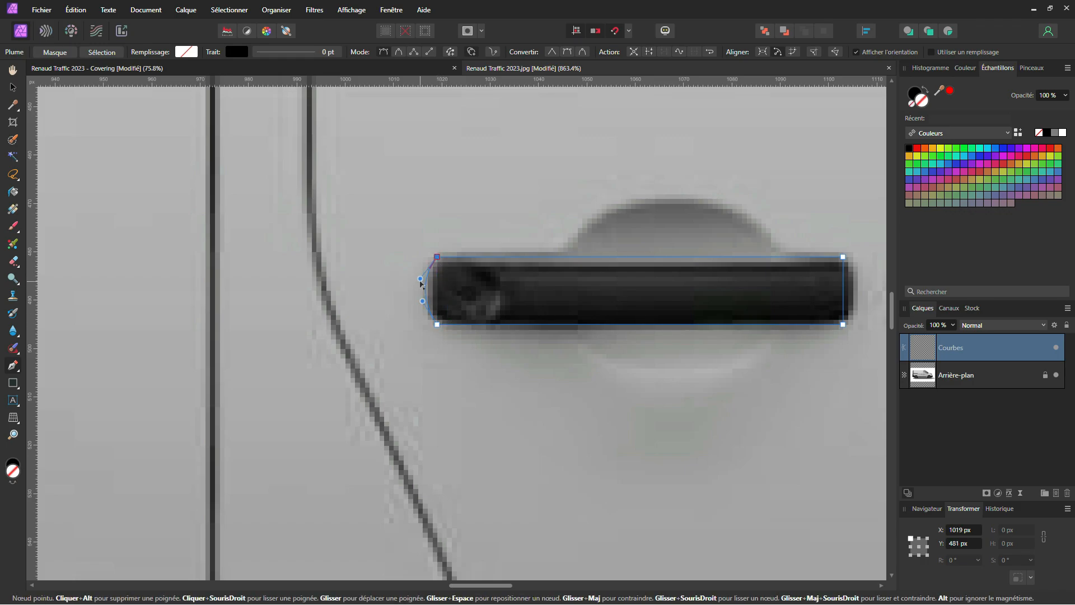
left_click_drag(451, 325, 417, 326)
scroll(416, 326, "right", 3)
left_click_drag(656, 326, 678, 329)
- Start the side window path at X 1013, Y 244 px, and extend it down the rear edge and along the lower edge to X 1297, Y 429 px
scroll(677, 329, "down", 5)
scroll(346, 287, "up", 4)
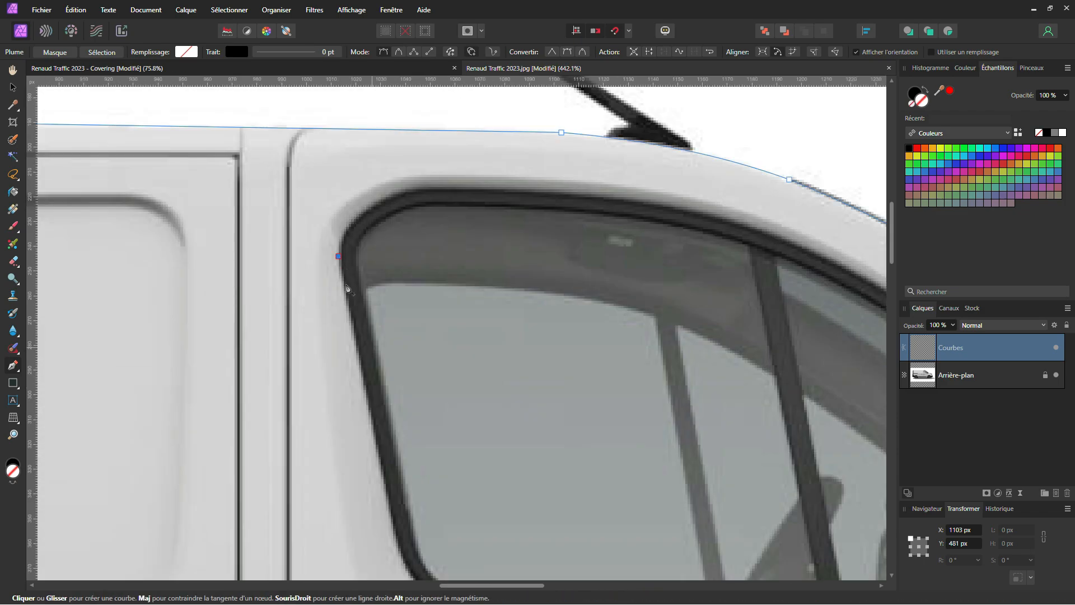
left_click(355, 255)
left_click(440, 357)
scroll(440, 360, "right", 5)
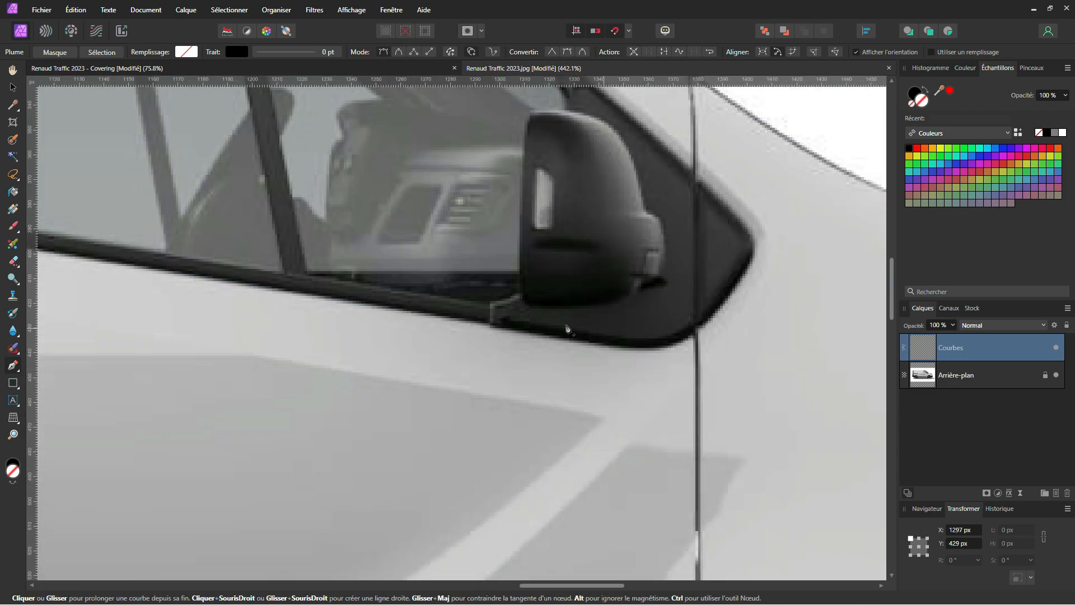
left_click(433, 320)
- Extend the window path below the mirror, around the pointed front corner and onto the sloping upper edge
left_click(556, 340)
left_click(638, 325)
left_click(692, 255)
left_click(682, 219)
left_click(617, 159)
left_click_drag(617, 159, 775, 399)
- Extend the window path along its upper edge through X 1241, Y 263 px, and close it at the upper rear starting node
left_click(450, 148)
left_click_drag(450, 148, 641, 336)
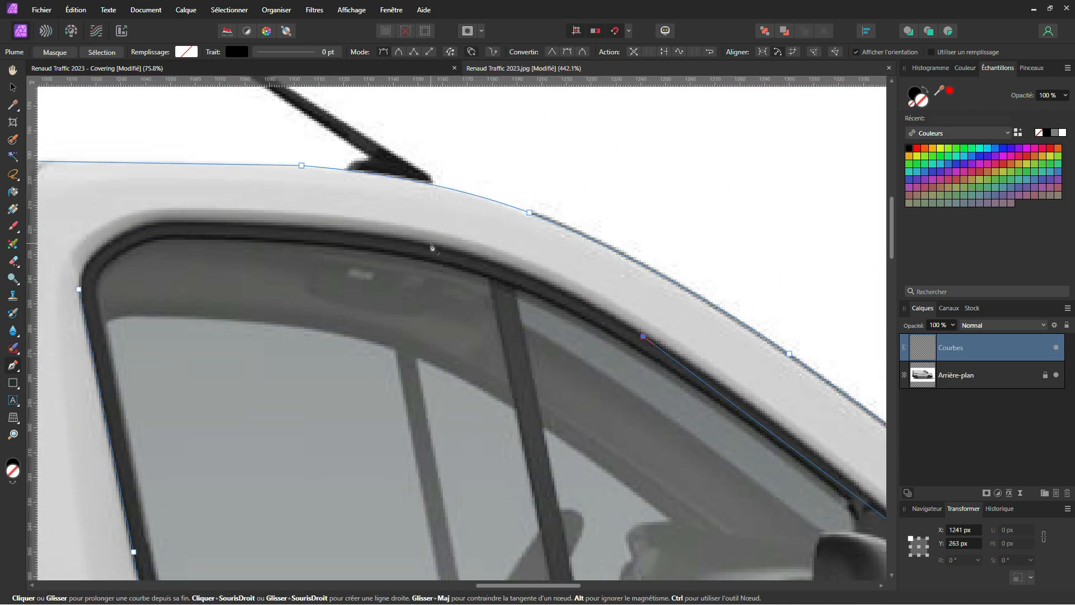
left_click(421, 244)
left_click_drag(421, 244, 689, 258)
left_click(423, 239)
left_click(347, 305)
- Bend the window path's upper rear corner and upper-edge segments to follow the black frame
left_click_drag(382, 276, 371, 261)
left_click_drag(574, 250, 577, 243)
left_click_drag(813, 301, 595, 245)
left_click_drag(595, 253, 599, 243)
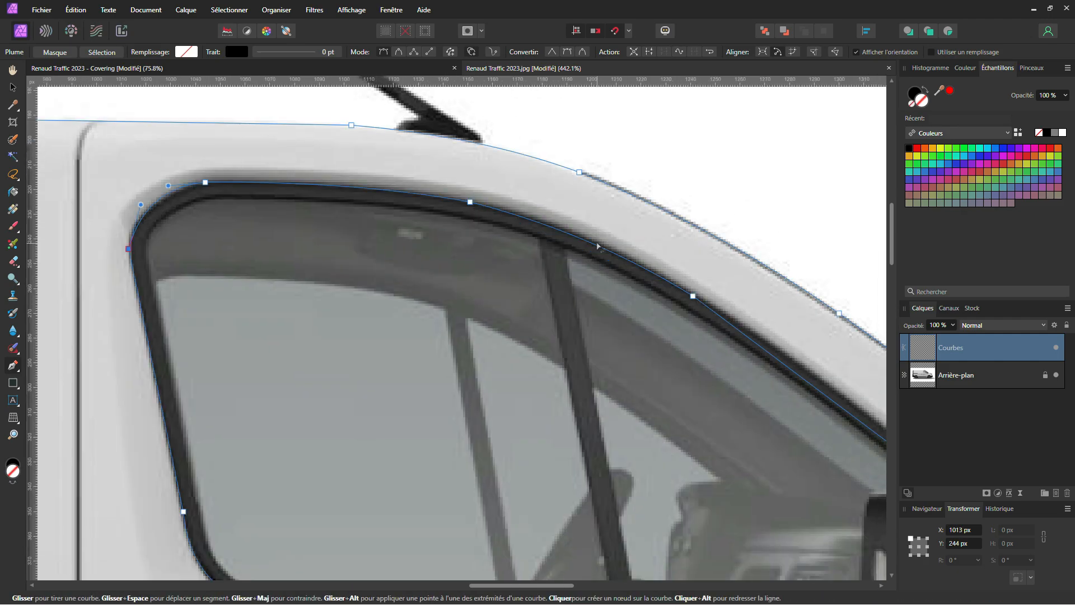
- Bend the window path's segments along the windscreen slope and around the front corner below the mirror
left_click_drag(814, 381, 588, 295)
left_click_drag(585, 300, 588, 294)
left_click_drag(865, 544, 609, 338)
scroll(609, 338, "up", 2)
scroll(609, 337, "down", 8)
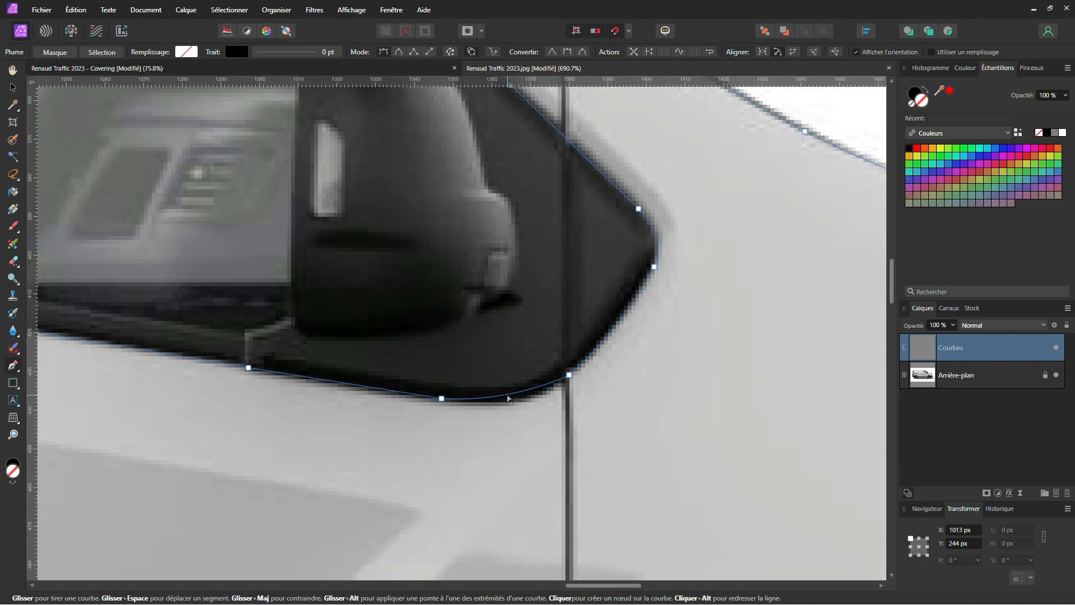
- Trace the headlight's rear edge, curved lower corner at X 1604, Y 504 px, and lower edge to the van's front at X 1714.4, Y 524.1 px
scroll(611, 356, "down", 3)
scroll(615, 354, "up", 6)
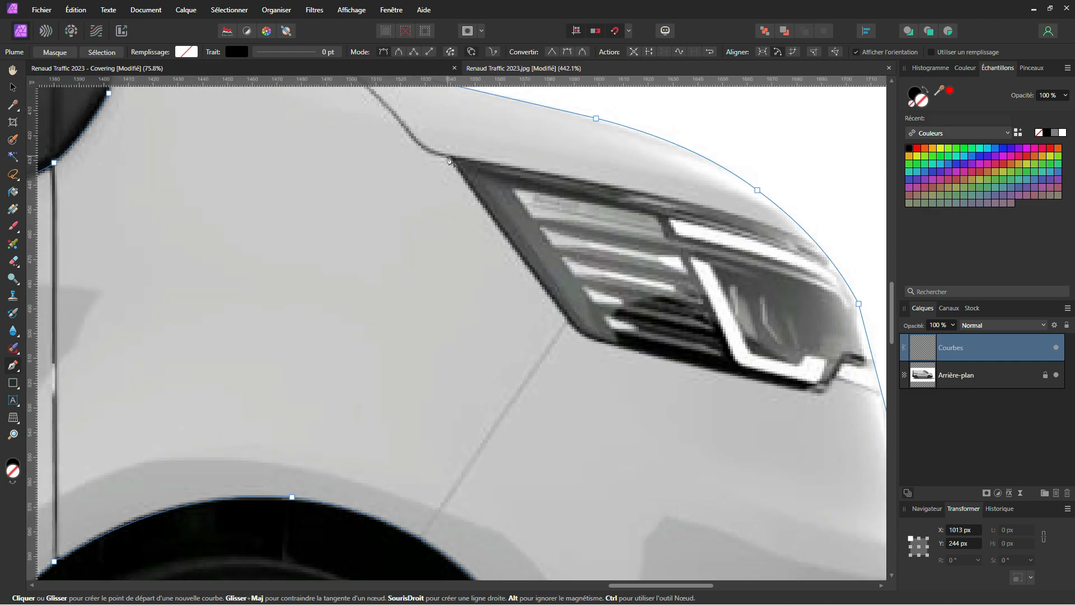
scroll(620, 351, "up", 8)
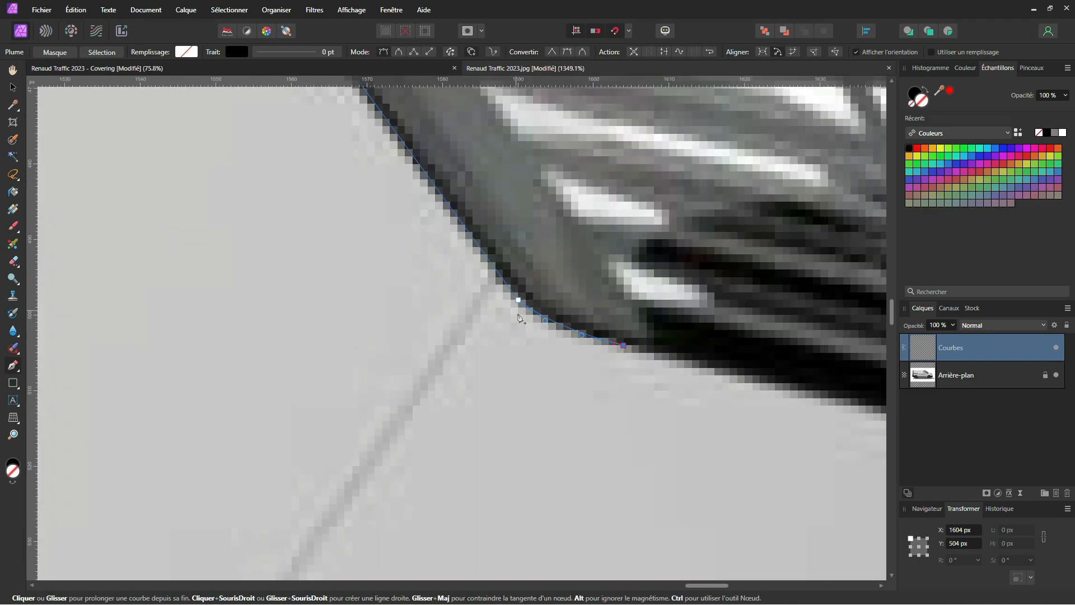
scroll(498, 323, "down", 4)
left_click(635, 326)
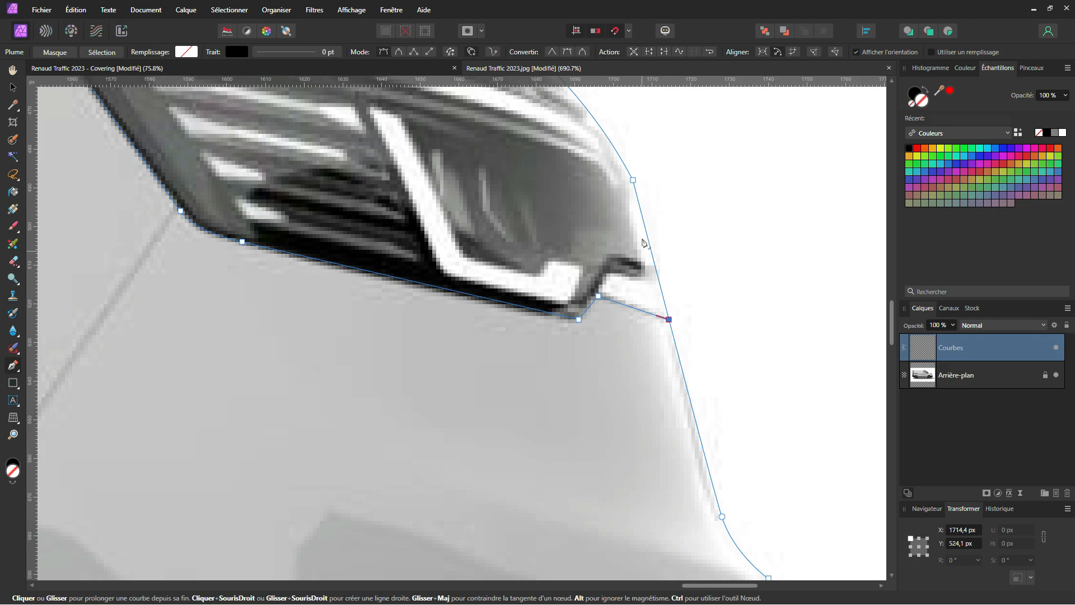
- Extend the headlight path up the van's front edge to X 1674, Y 458 px, and bend the last segment outward
scroll(634, 201, "down", 1)
left_click_drag(634, 201, 664, 303)
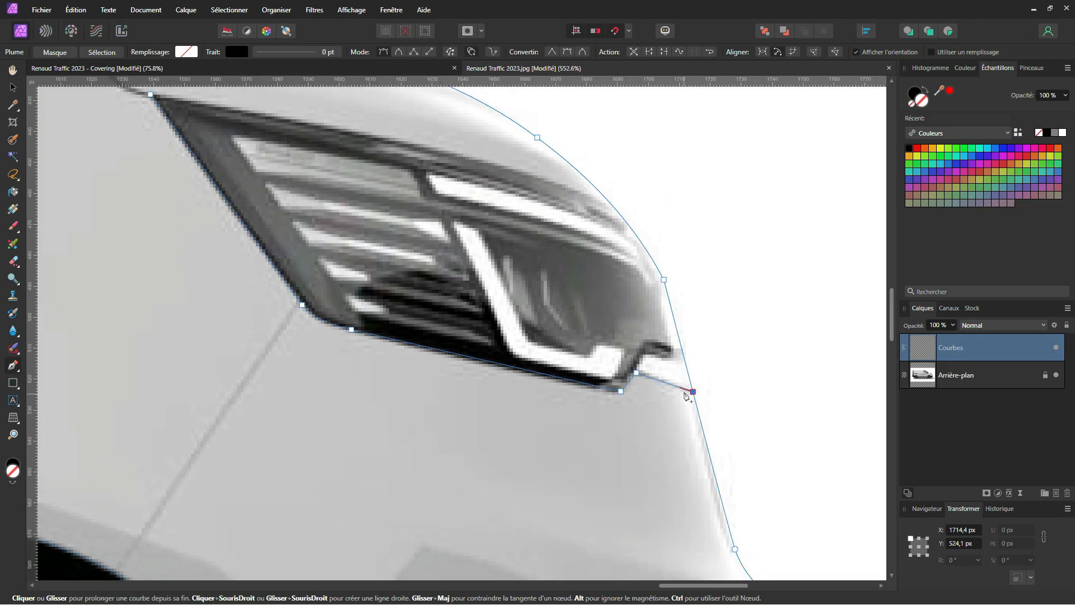
left_click(665, 285)
left_click(568, 188)
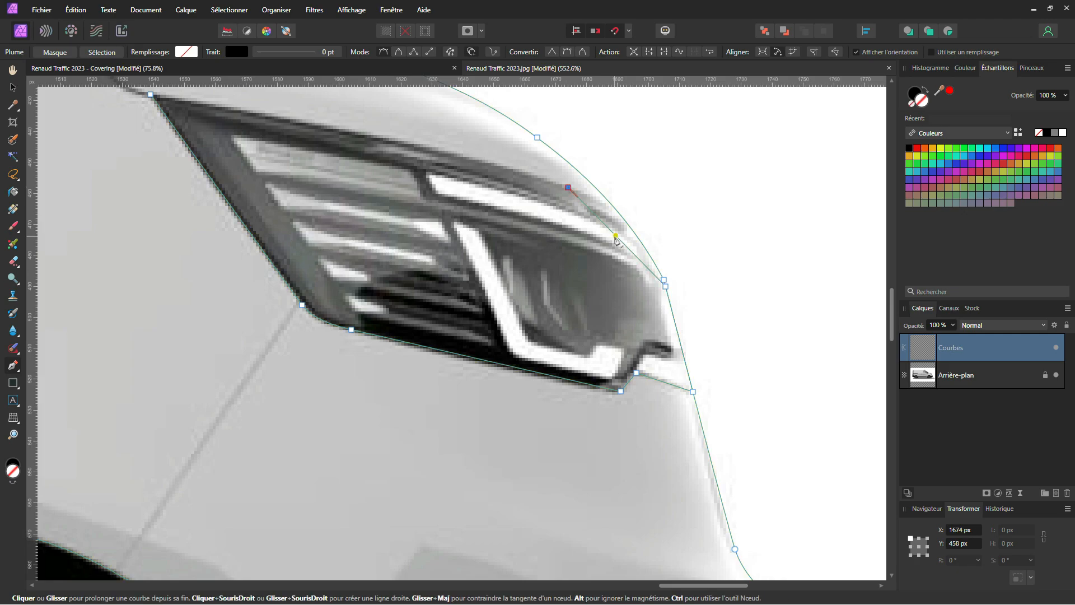
left_click_drag(619, 239, 635, 230)
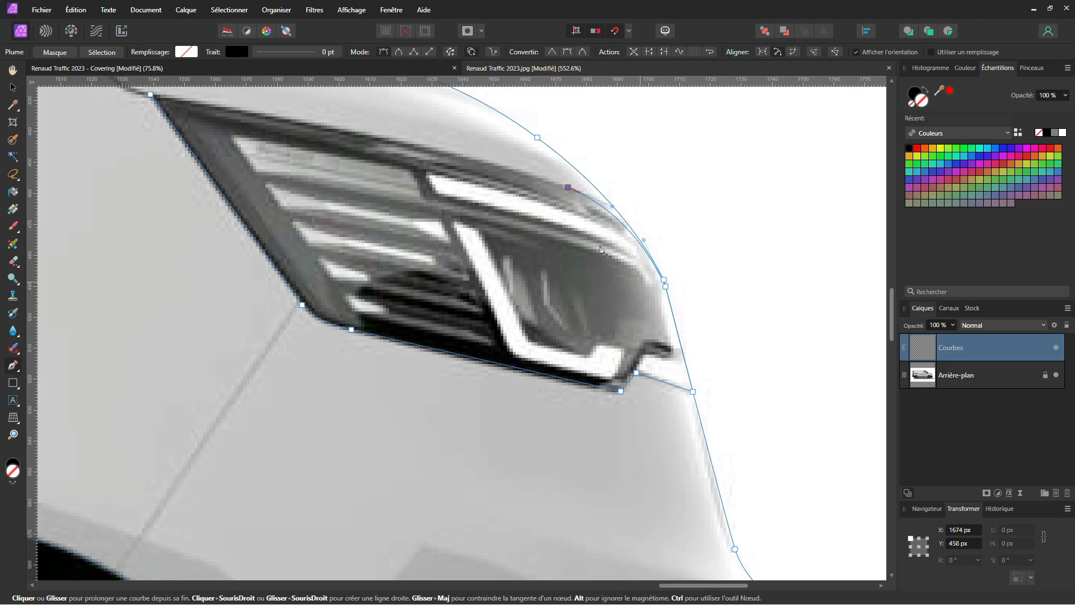
- Close the headlight path at its upper rear corner, X 1539, Y 428 px, and bend its upper edge along the lamp
left_click_drag(512, 200, 674, 365)
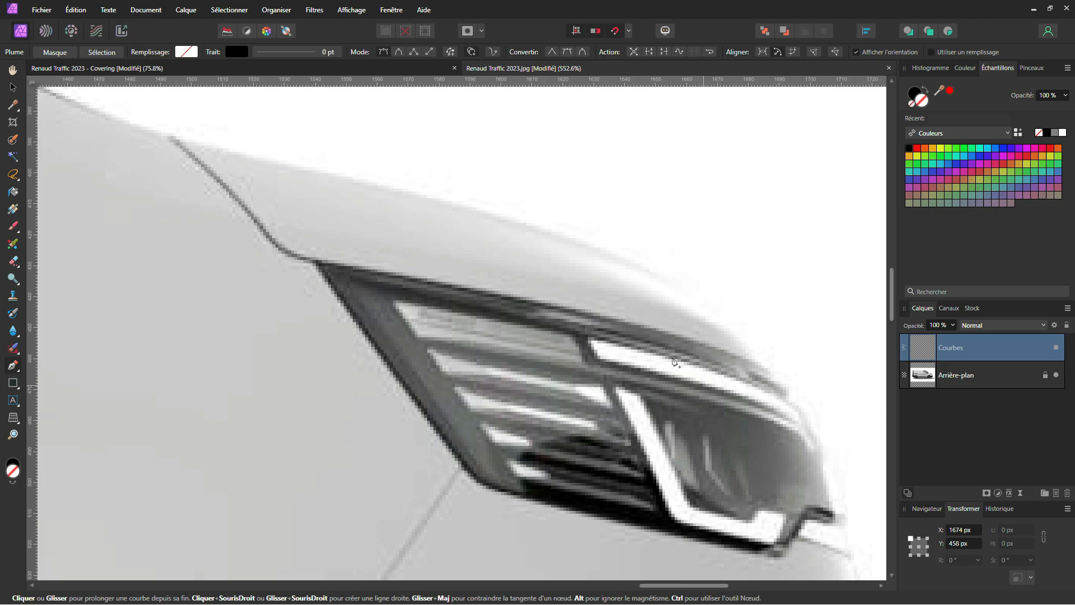
left_click(314, 261)
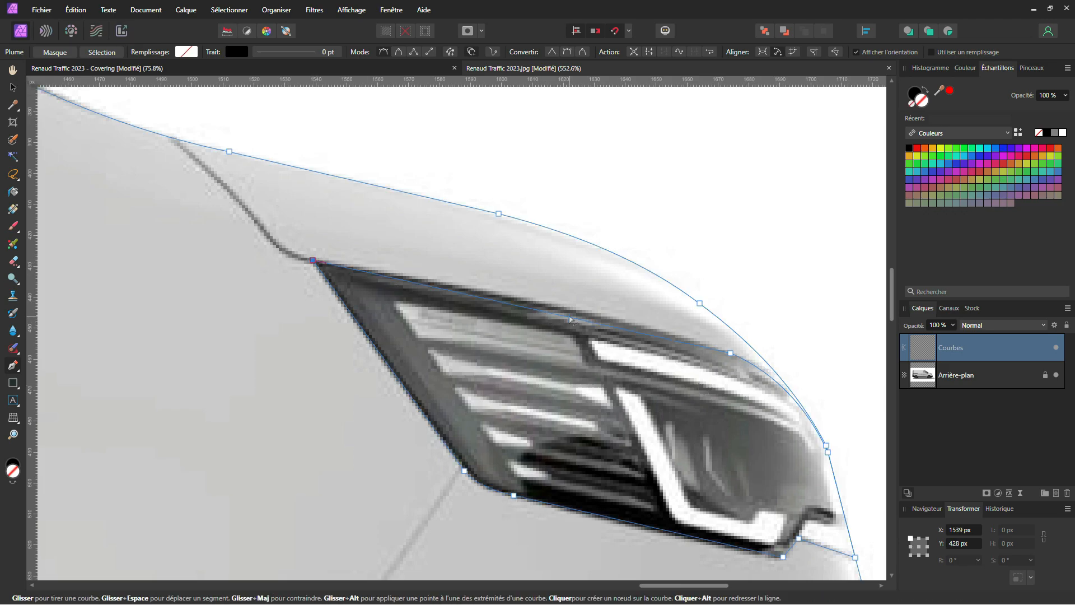
left_click_drag(539, 309, 573, 310)
- Duplicate the Arrière-plan photo layer beneath the finished curves
scroll(573, 310, "down", 8)
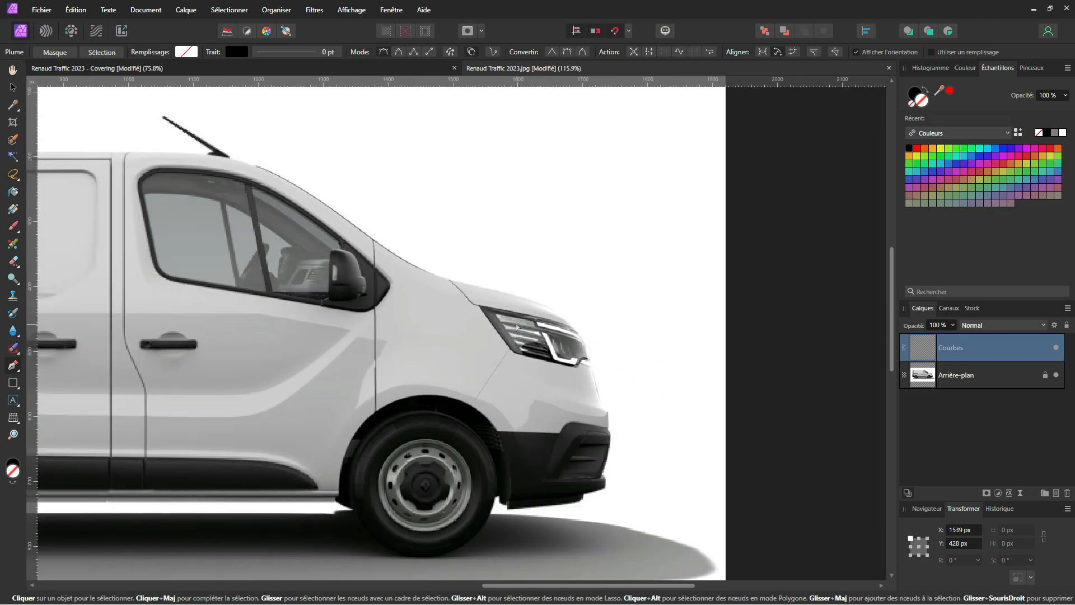
left_click_drag(517, 327, 701, 309)
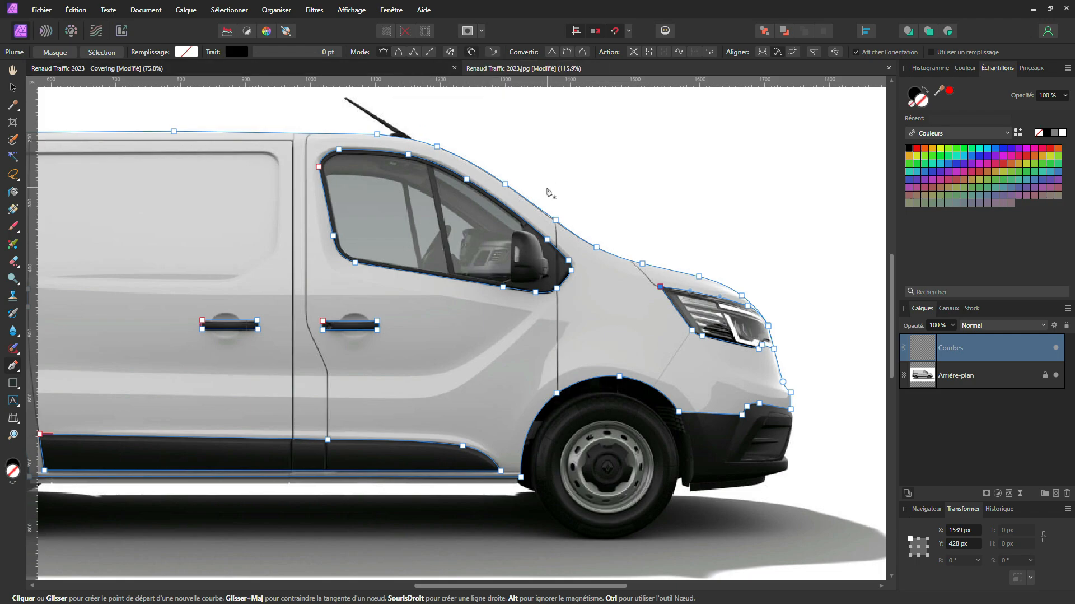
scroll(549, 192, "down", 3)
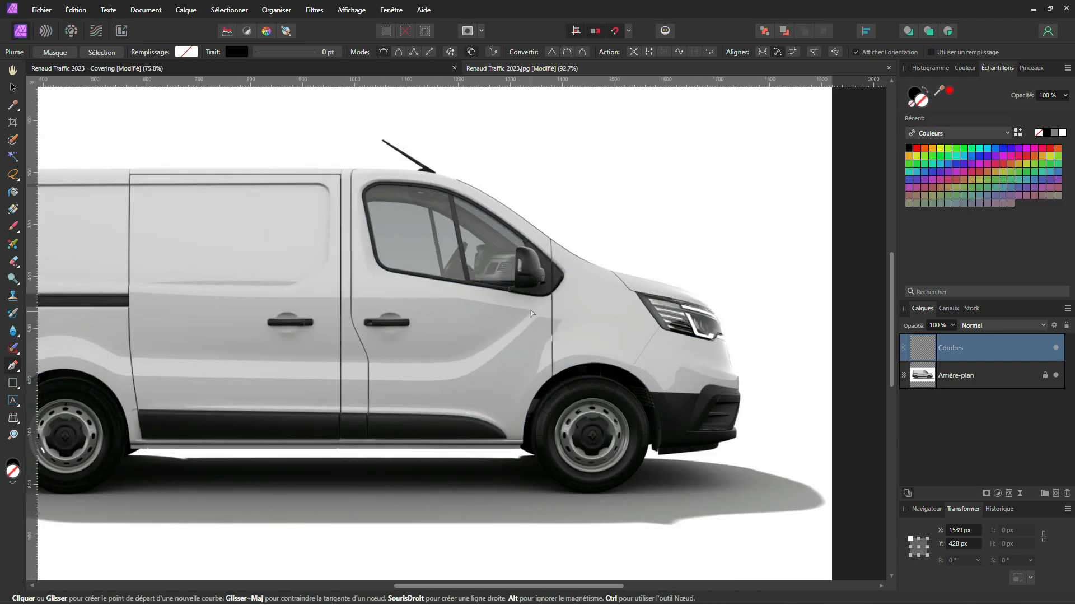
scroll(510, 305, "up", 1)
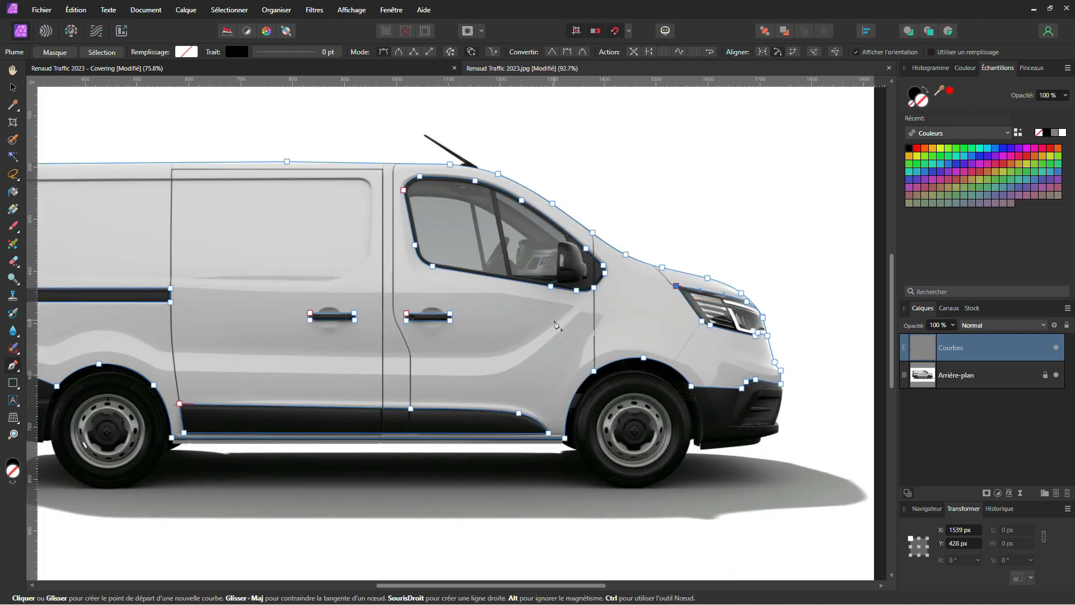
scroll(553, 325, "left", 3)
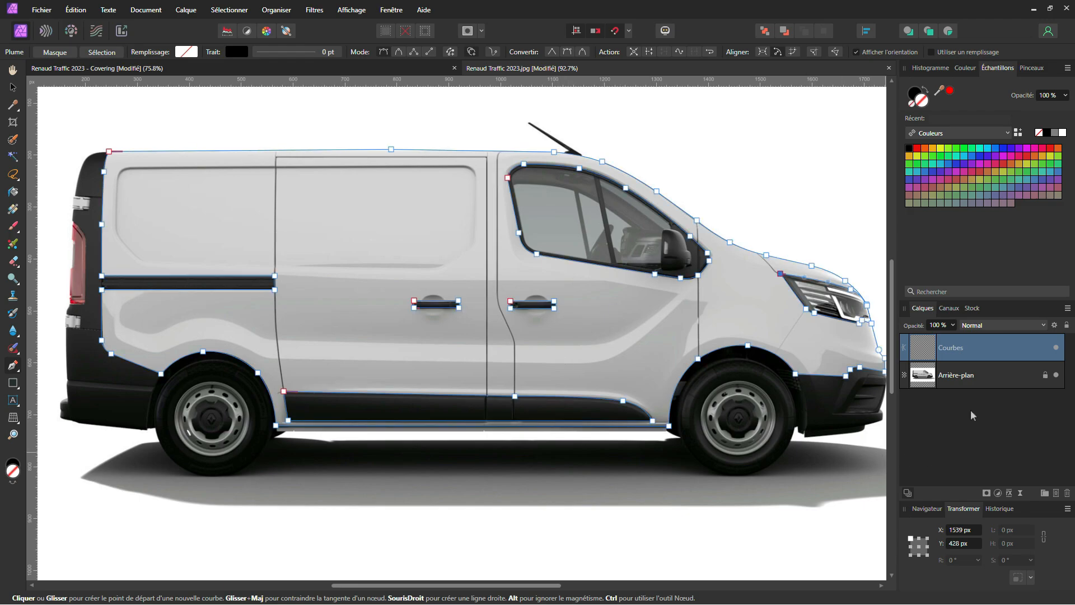
left_click(980, 383)
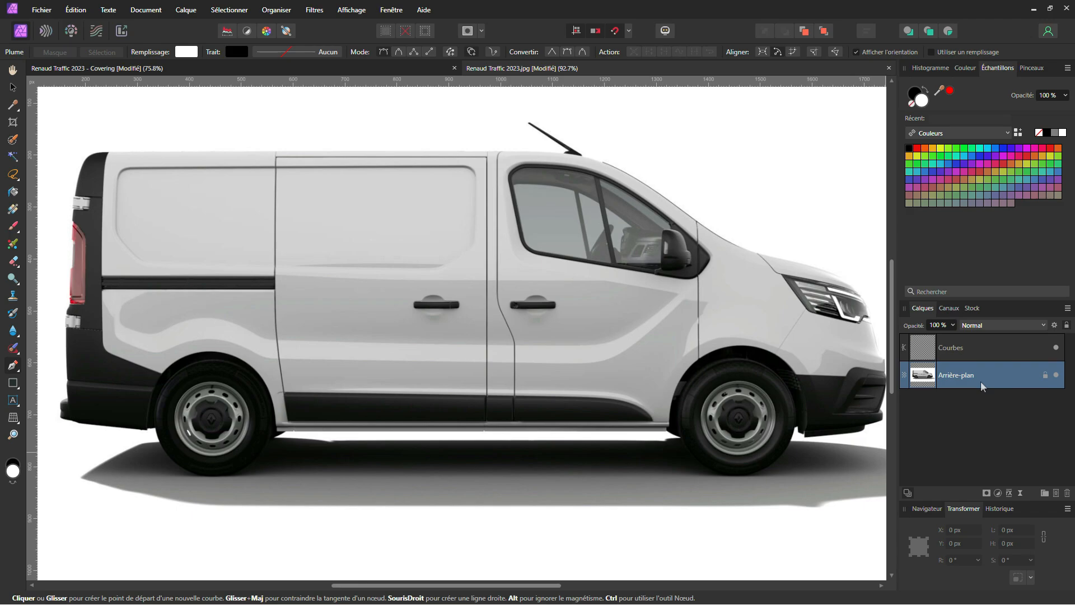
key("ctrl+j")
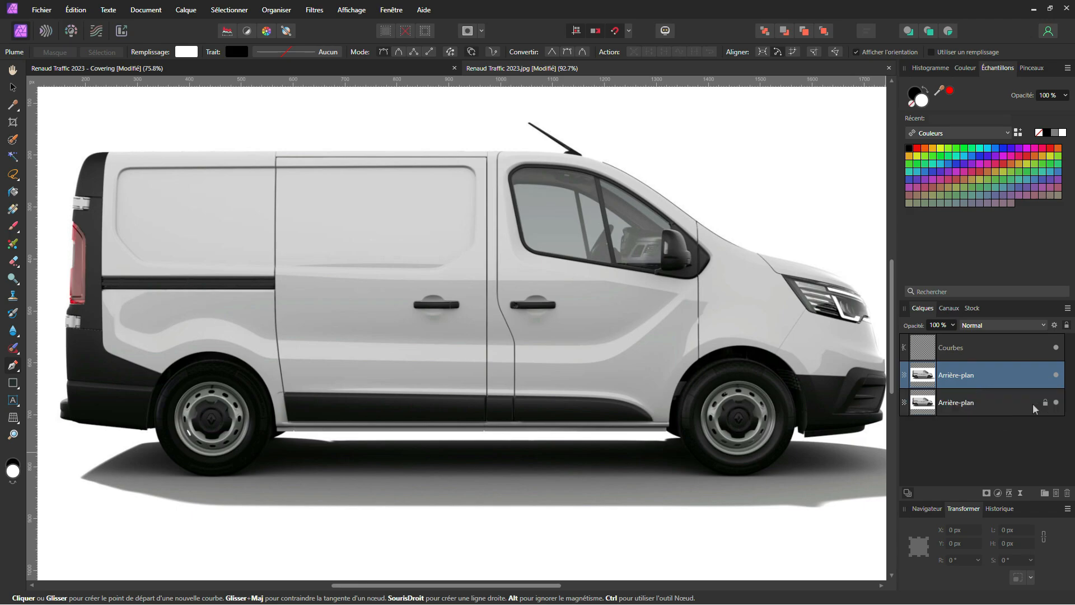
- Turn the Courbes outline into a mask on the duplicated photo layer and hide the original Arrière-plan layer
double_click(980, 376)
left_click(983, 348)
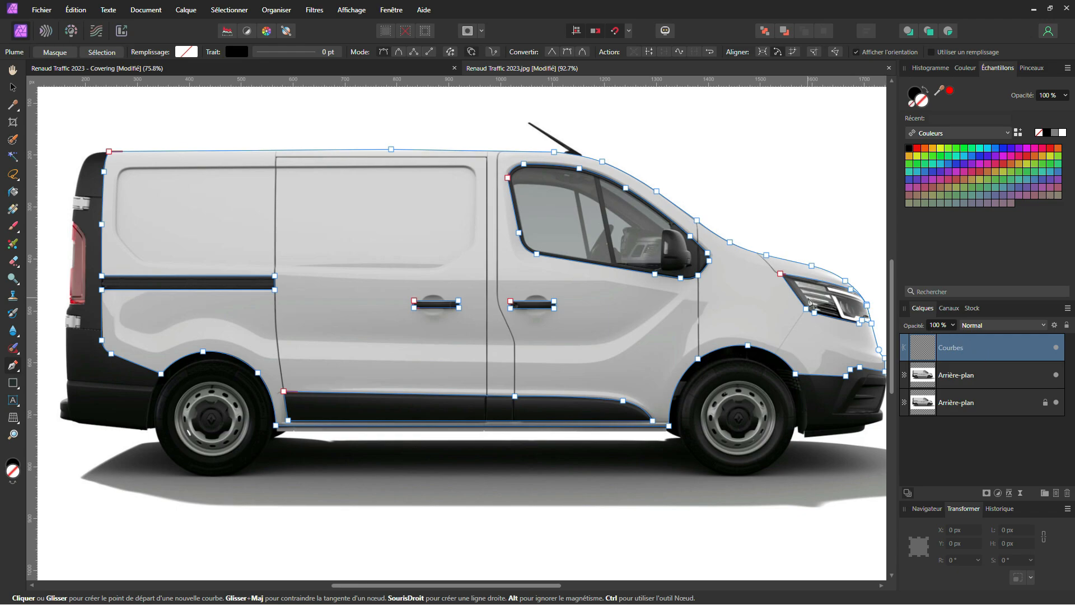
left_click(49, 54)
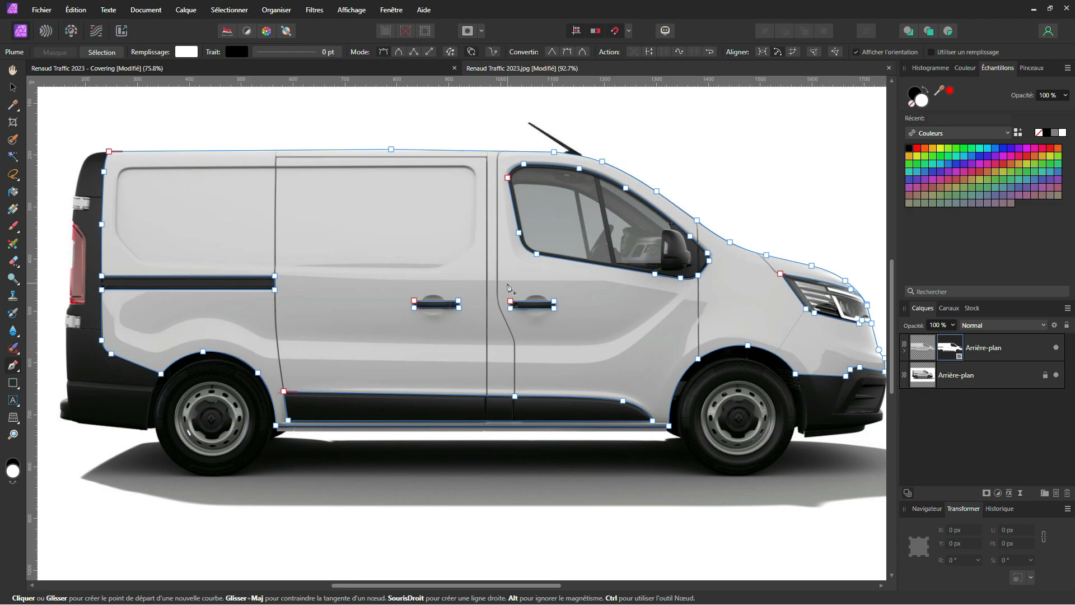
left_click(1056, 375)
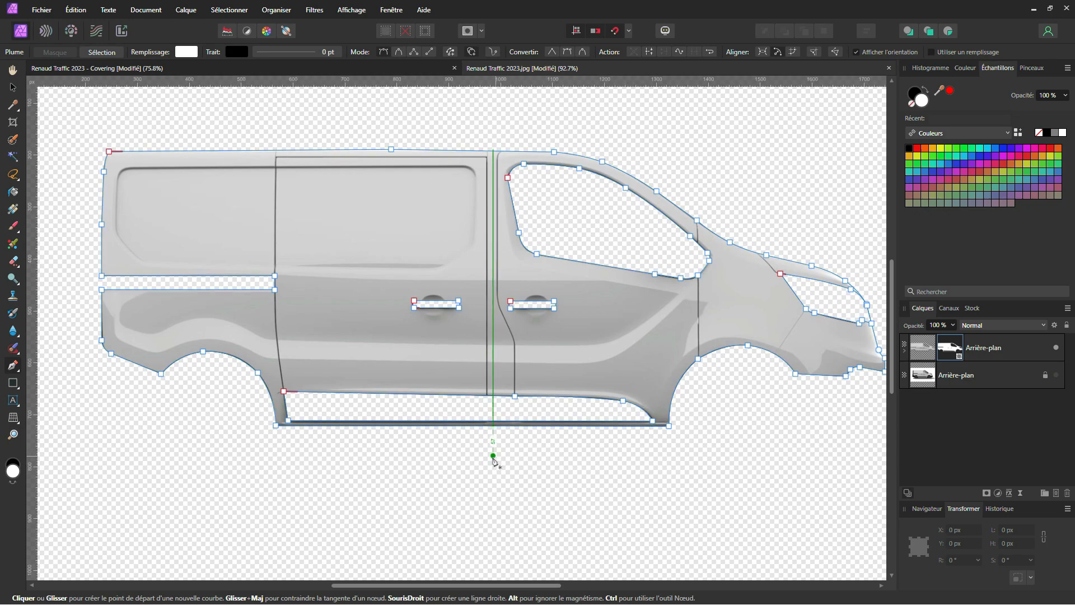
- Add a Recolorer adjustment to the masked bodywork with hue 47.1° and luminosity -6 %, keeping the Normal blend mode
left_click(921, 351)
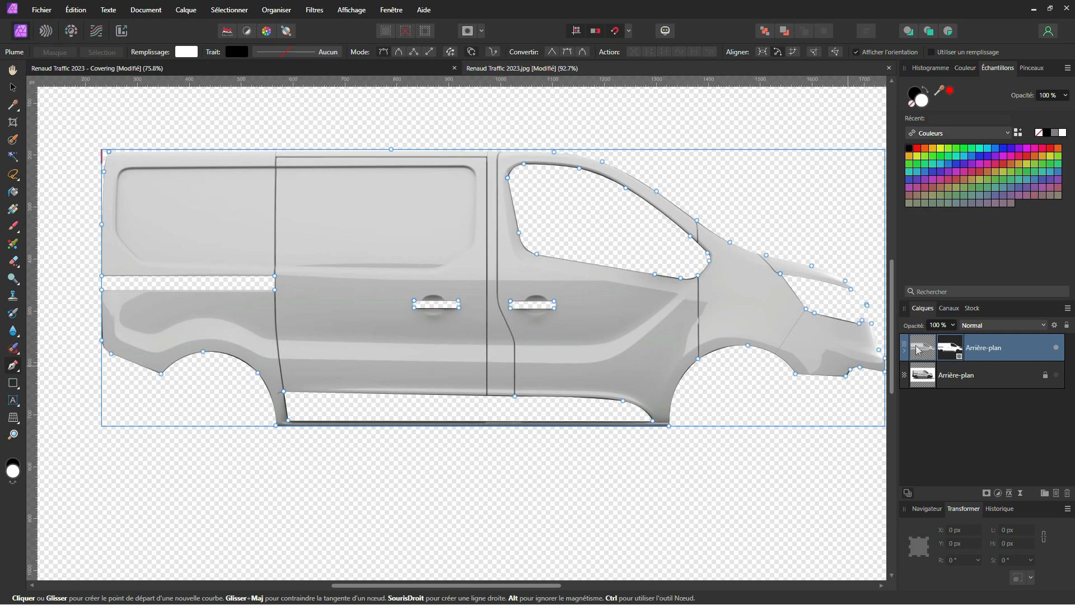
left_click(998, 493)
left_click(954, 267)
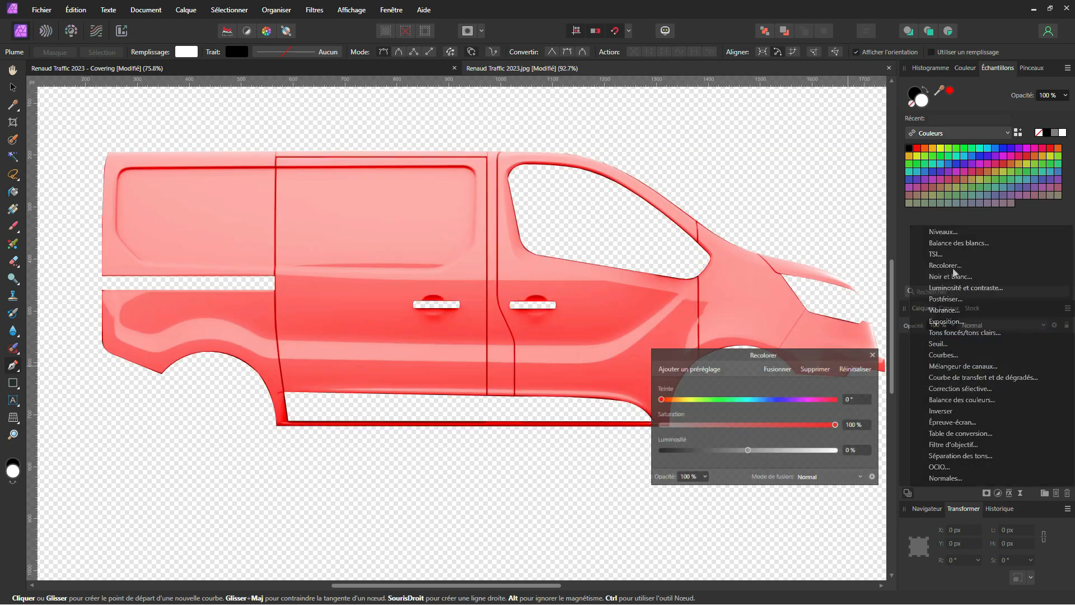
left_click_drag(656, 398, 681, 401)
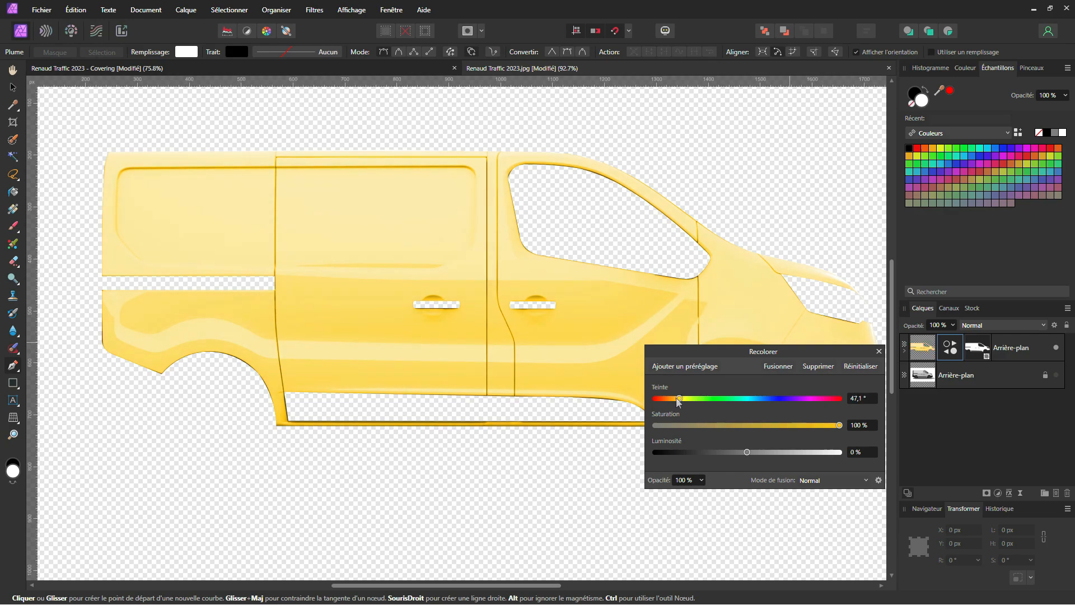
left_click(745, 452)
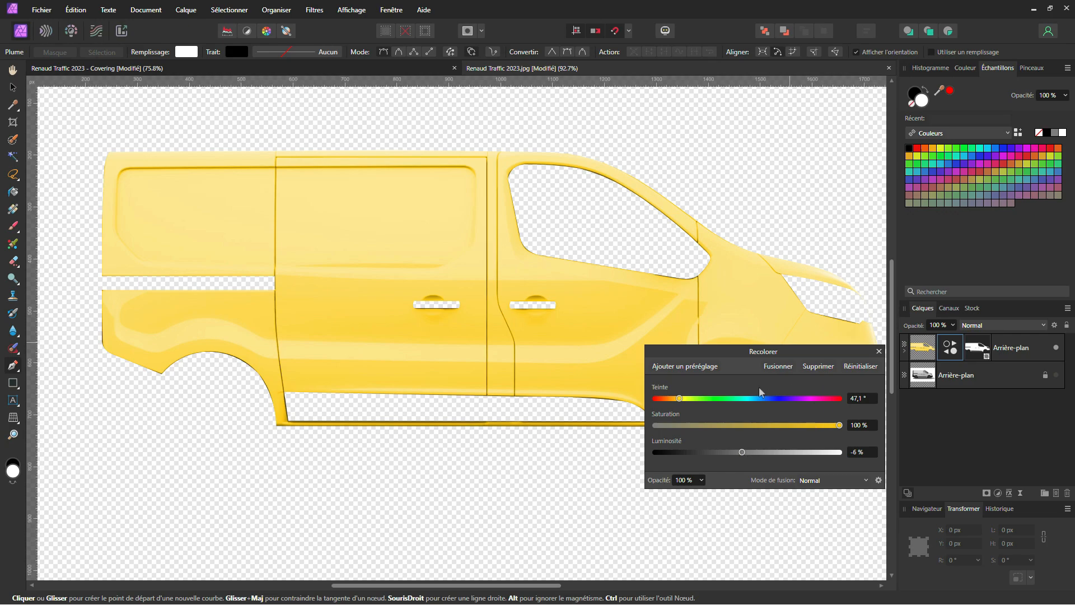
left_click(866, 480)
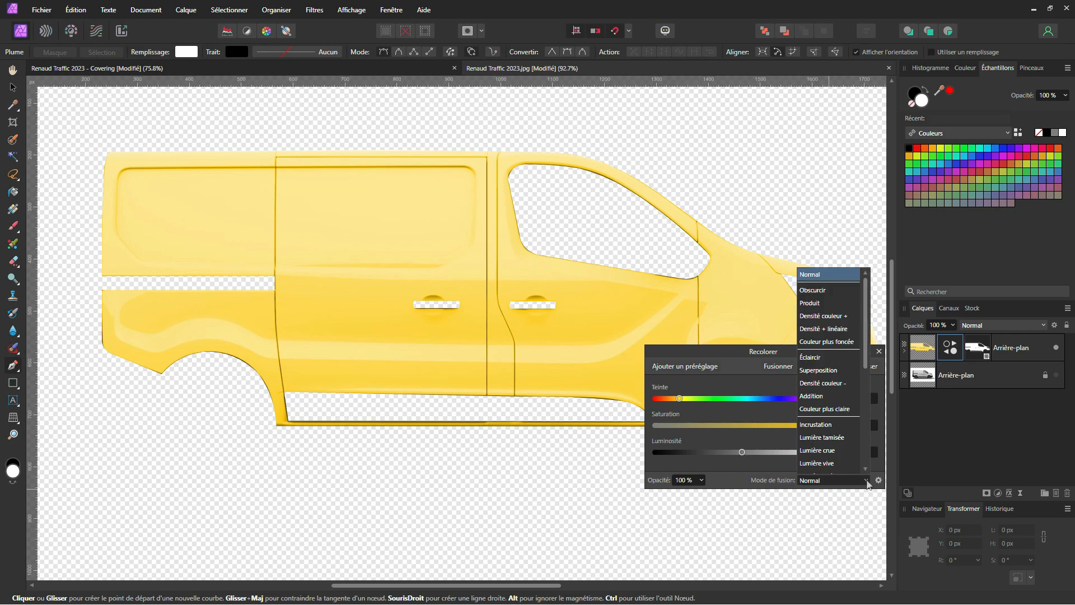
left_click(780, 489)
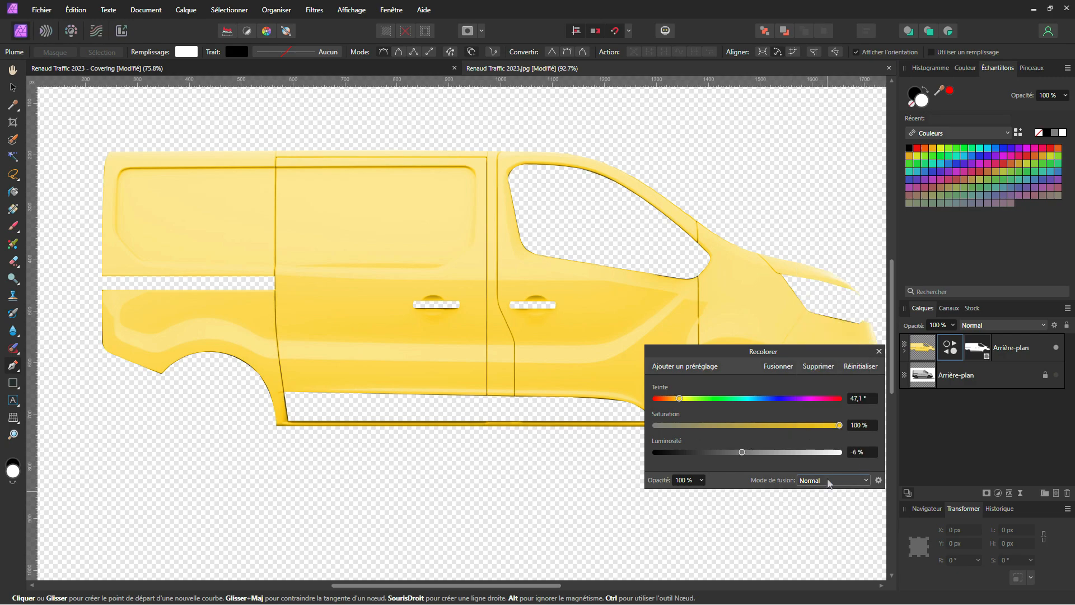
left_click(878, 351)
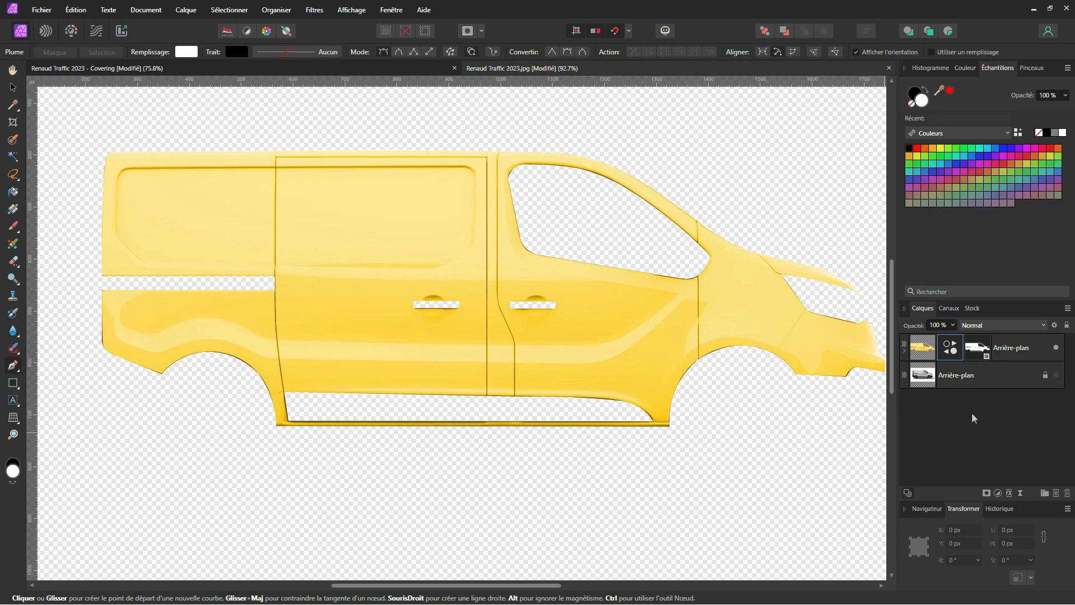
- With the original Arrière-plan layer active, load the masked bodywork's outline as a pixel selection
left_click(967, 379)
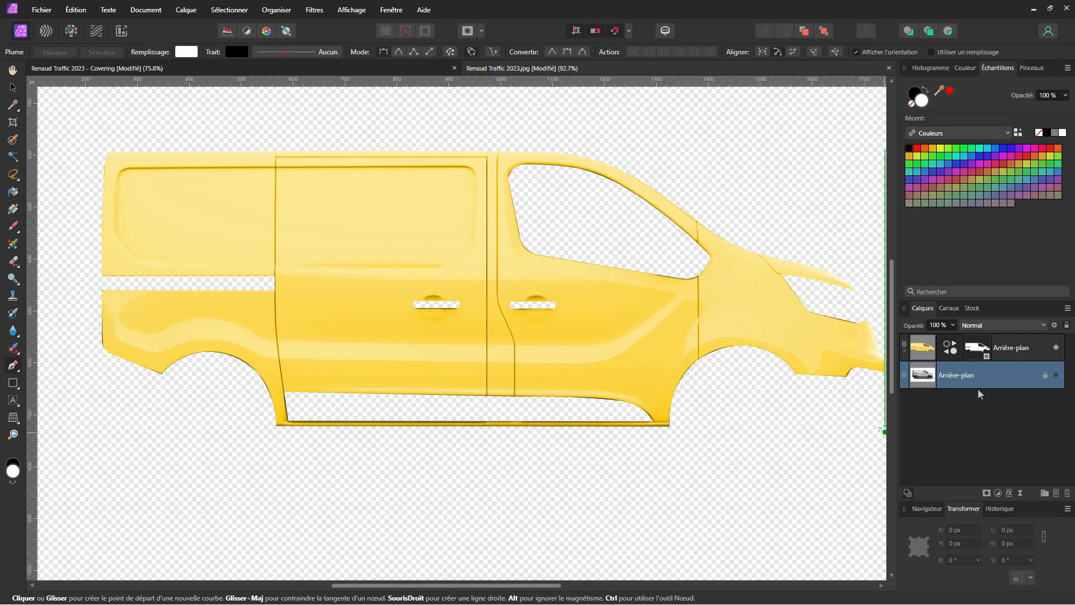
key("ctrl")
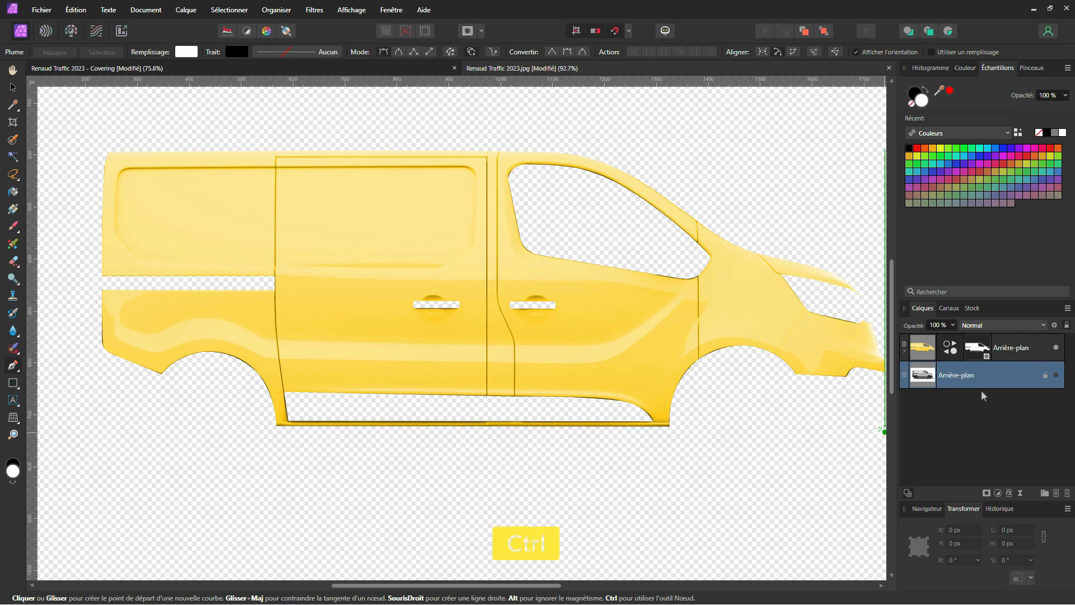
left_click(984, 354, "ctrl")
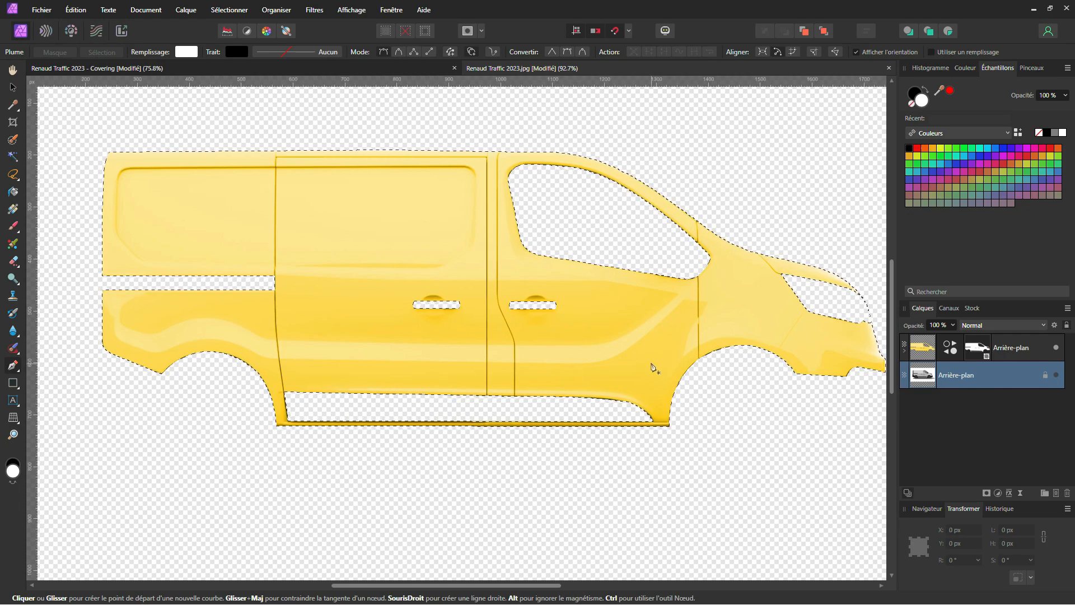
- Save the bodywork selection as a spare channel and check the document's channels
left_click(230, 10)
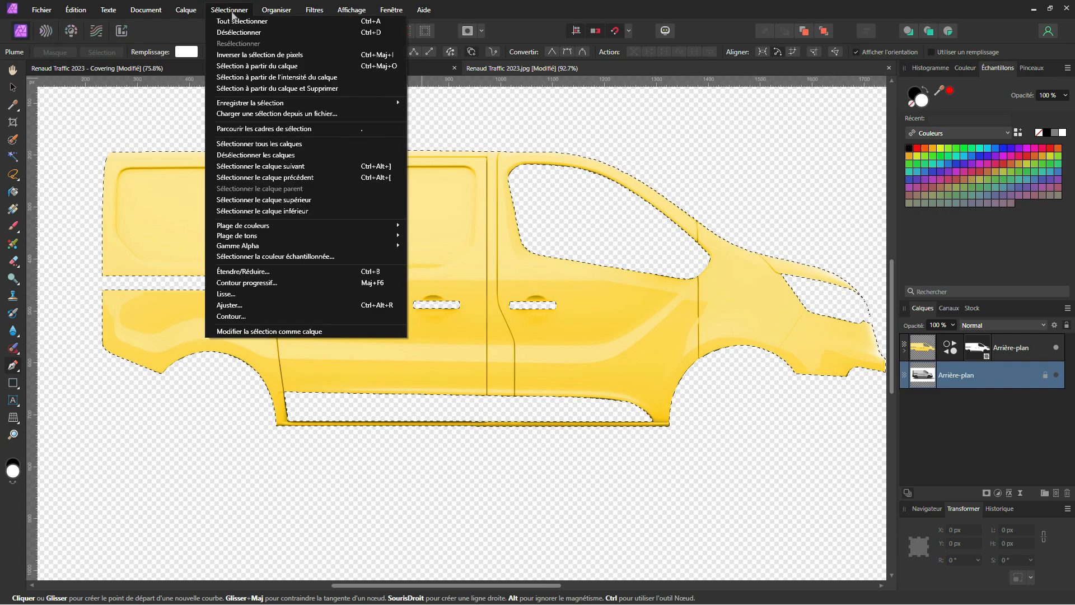
mouse_move(335, 103)
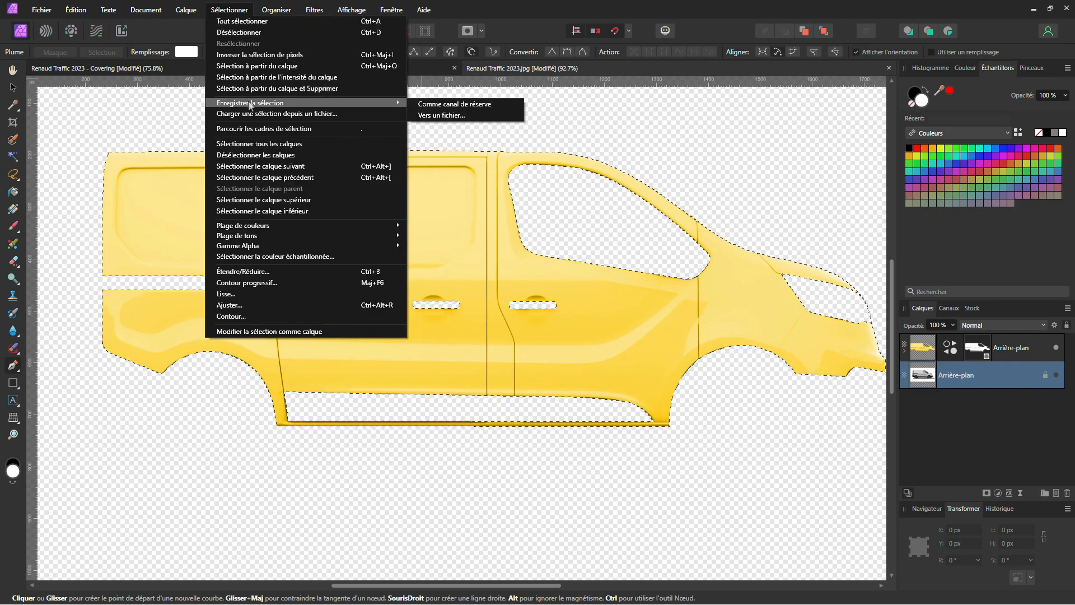
left_click(456, 105)
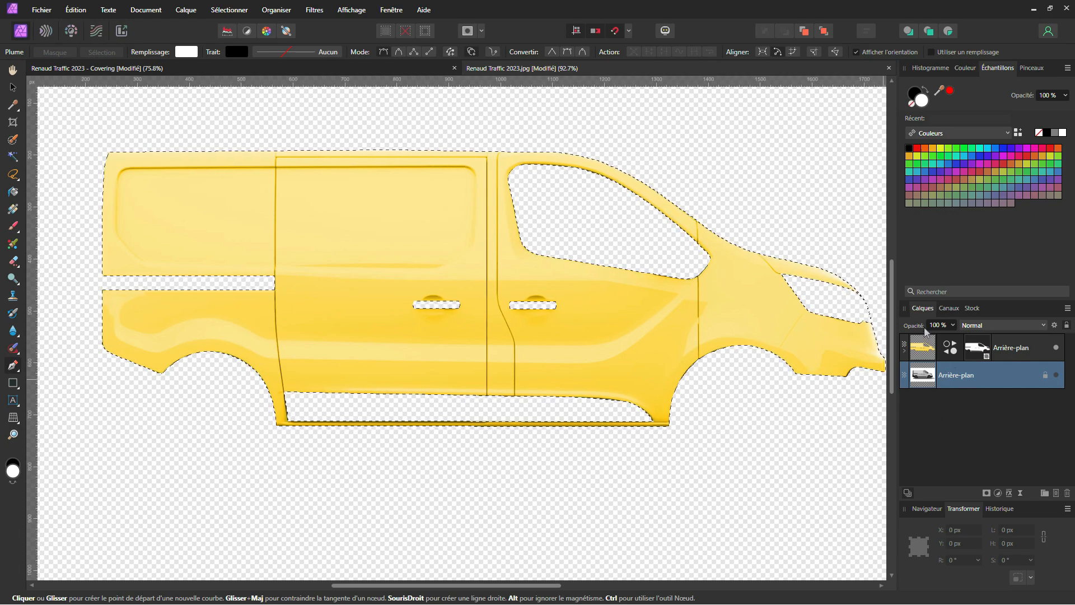
left_click(946, 308)
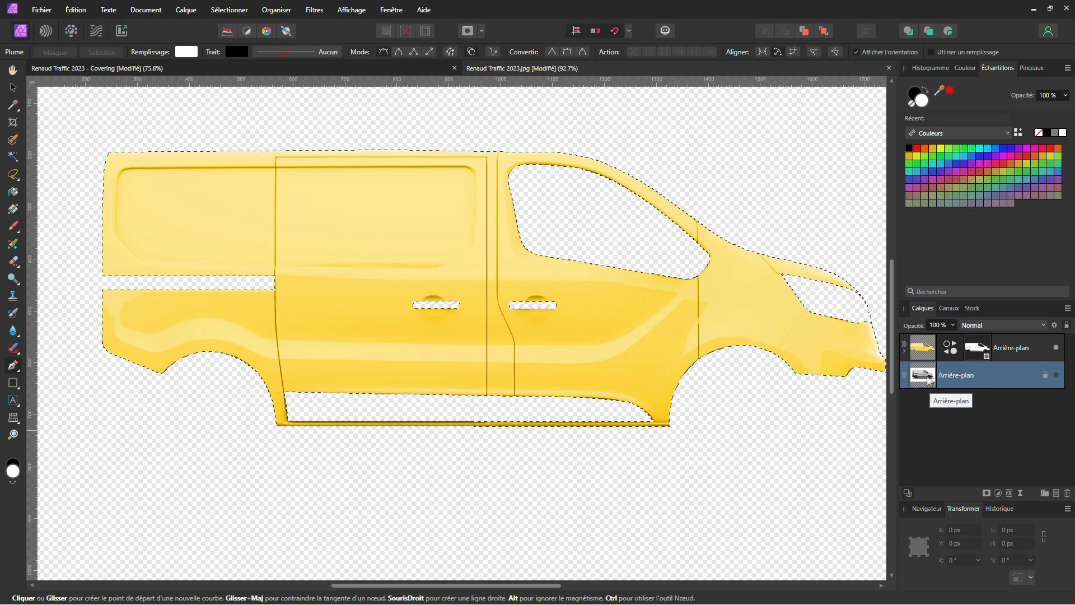
- Copy the selected bodywork from the original Arrière-plan onto a new layer and make it visible above the yellow layer
key("ctrl")
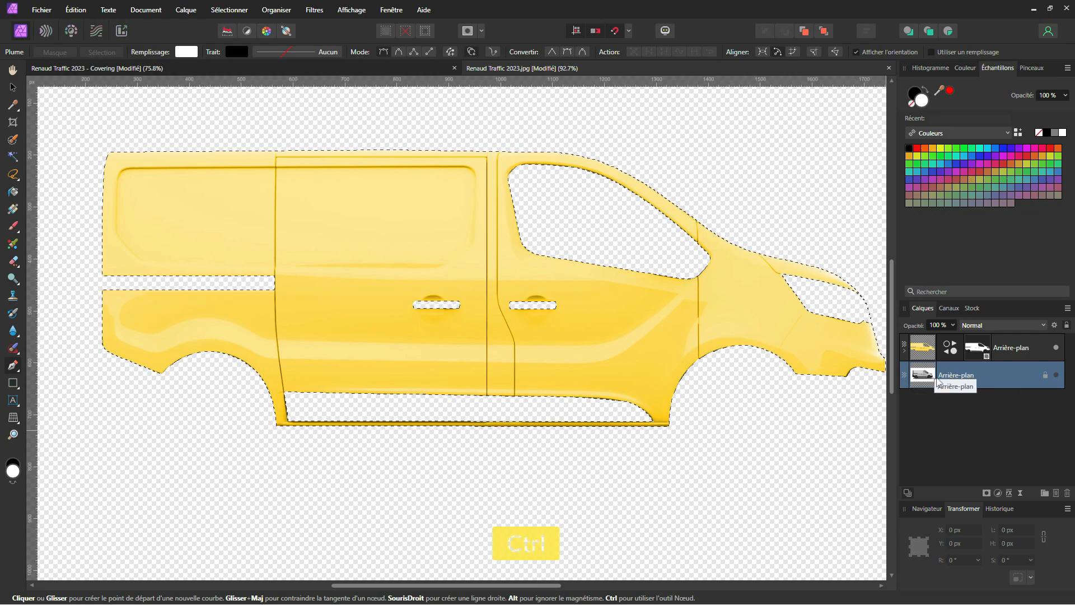
key("ctrl+j")
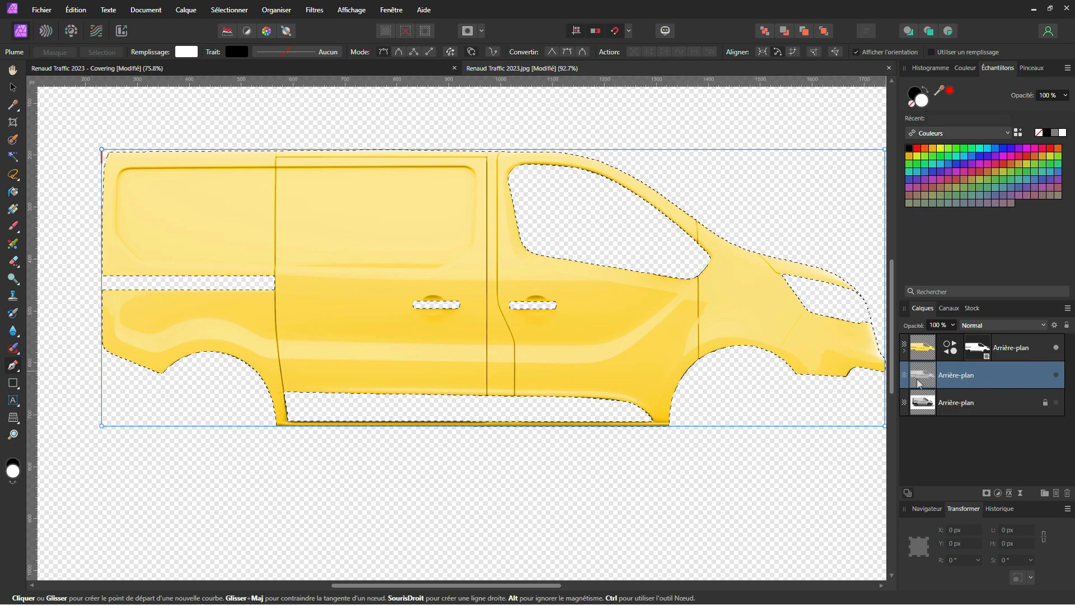
left_click_drag(1003, 380, 1057, 353)
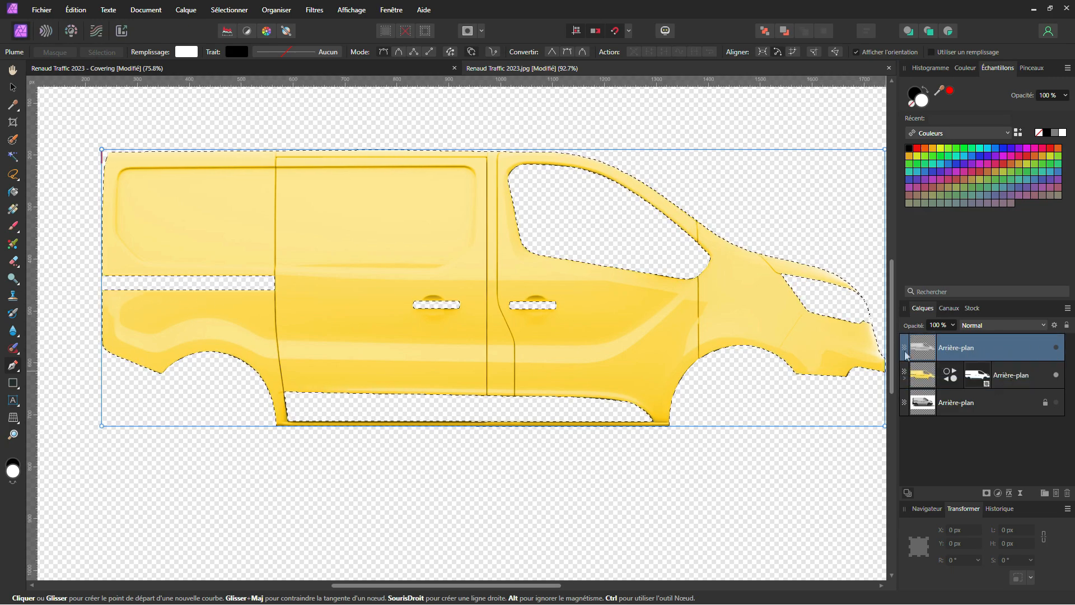
left_click(1056, 347)
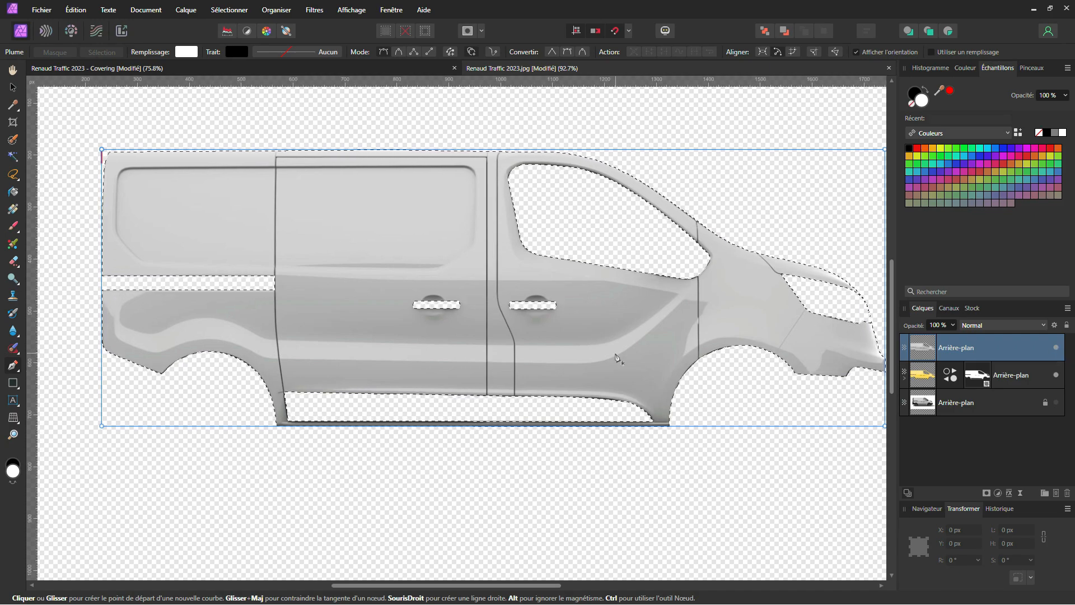
- Clear the pixel selection and rename the grey bodywork layer effet 1
key("ctrl")
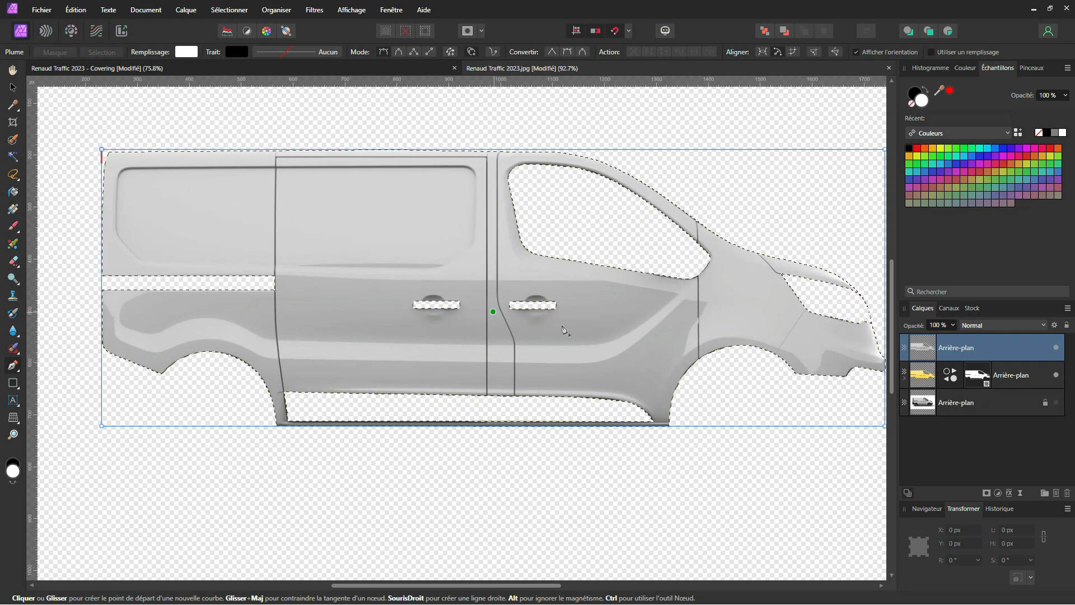
key("ctrl+d")
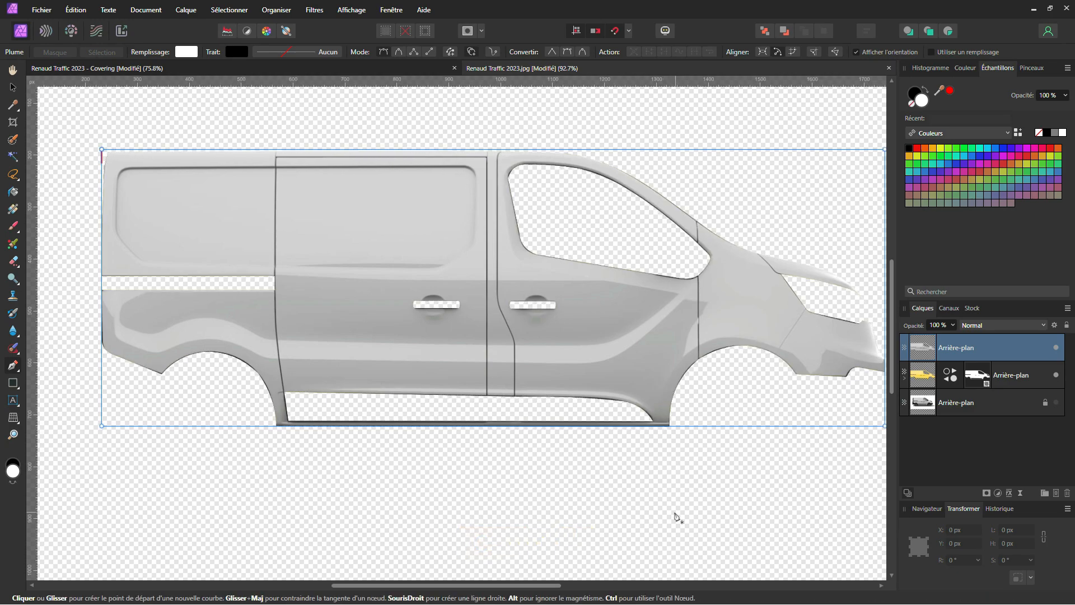
double_click(962, 350)
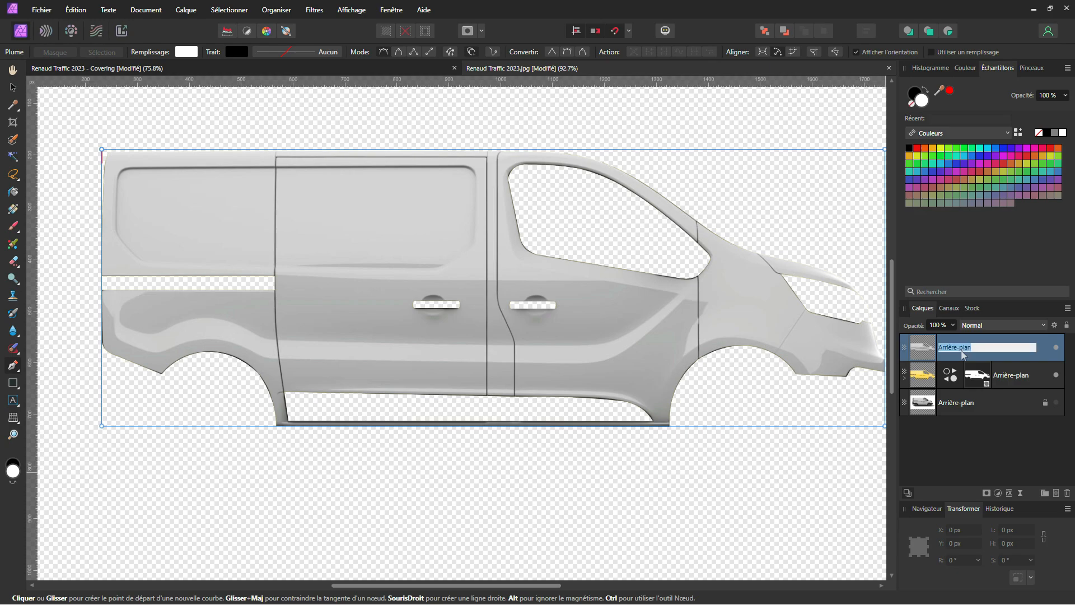
type("effet 1")
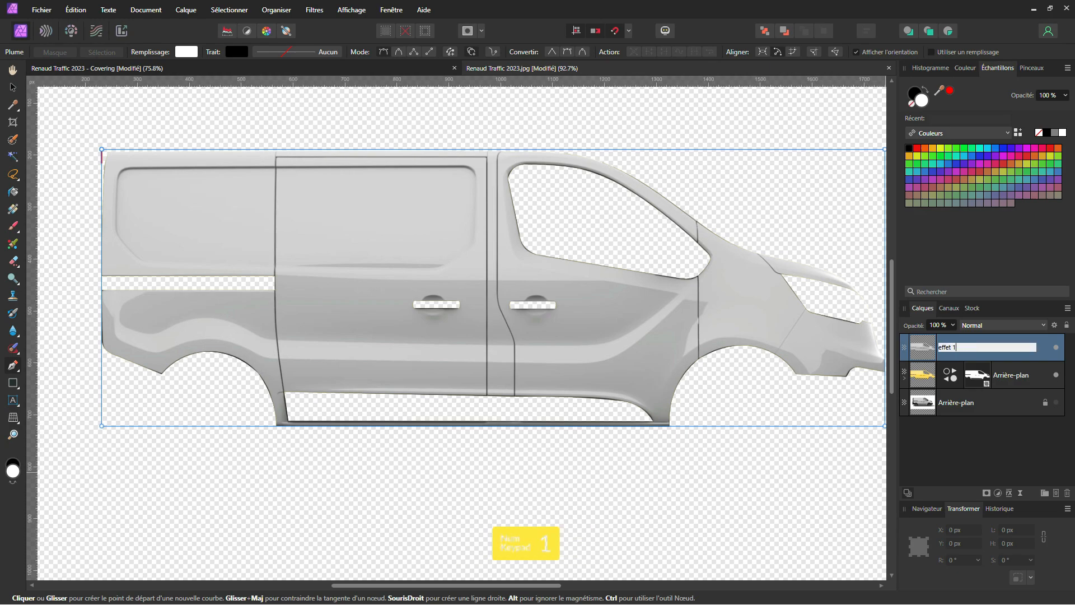
key("Return")
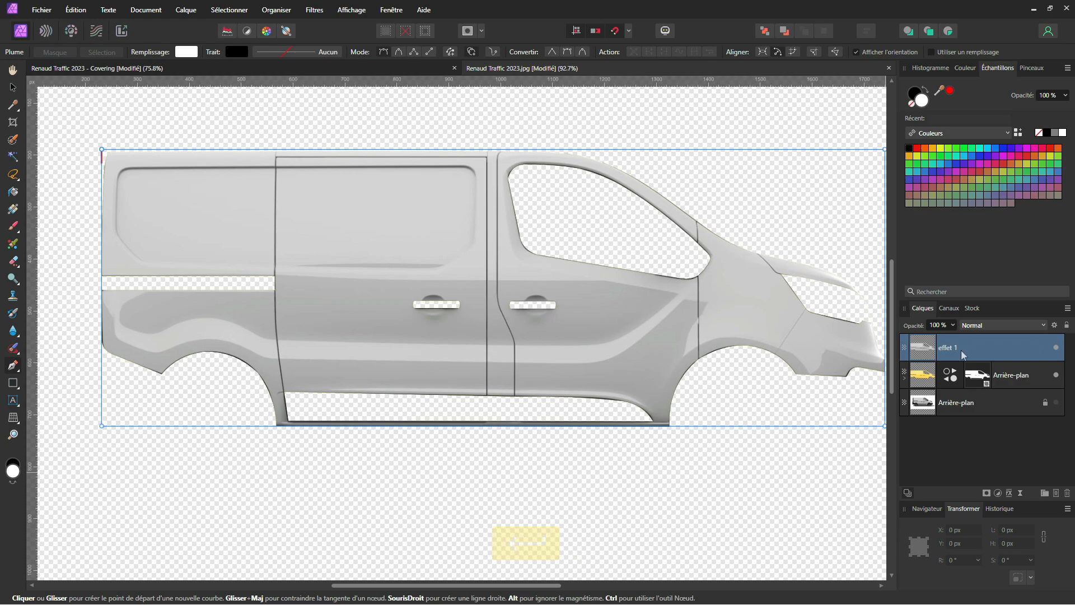
- Duplicate the effet 1 layer and rename the copy effet 2
key("ctrl")
key("ctrl+j")
double_click(961, 350)
left_click(961, 350)
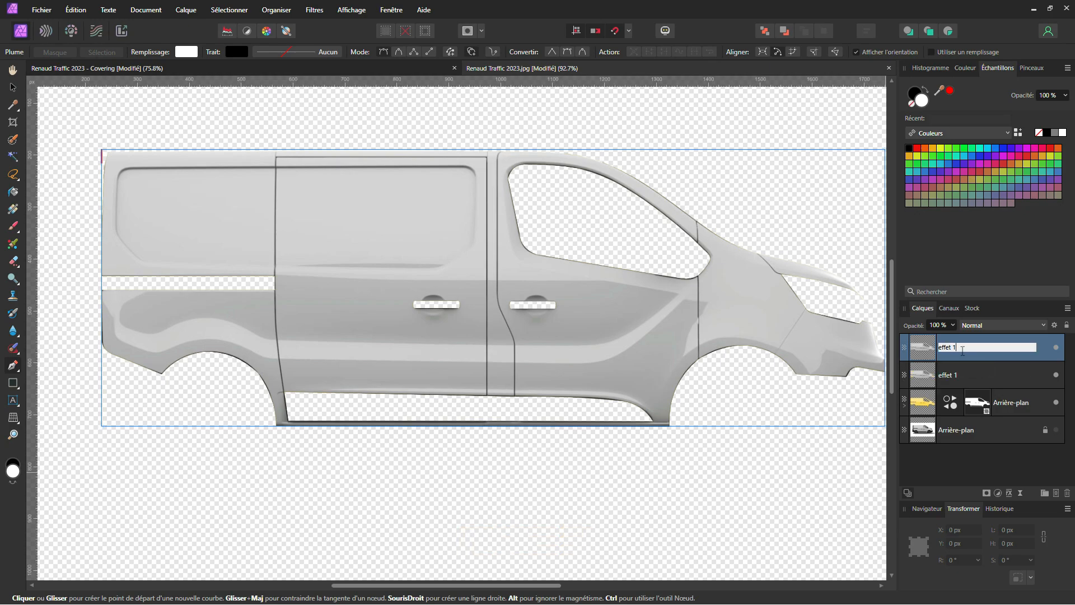
key("Left")
- Group the effet 1 and effet 2 layers and name the group Effets
left_click(958, 356, "shift")
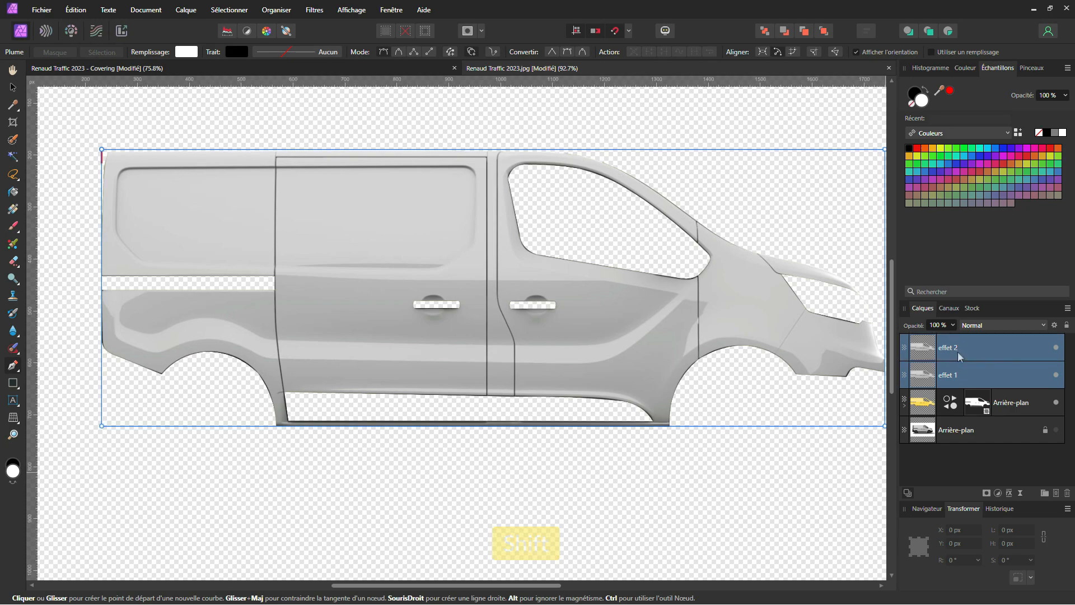
key("ctrl")
key("ctrl+g")
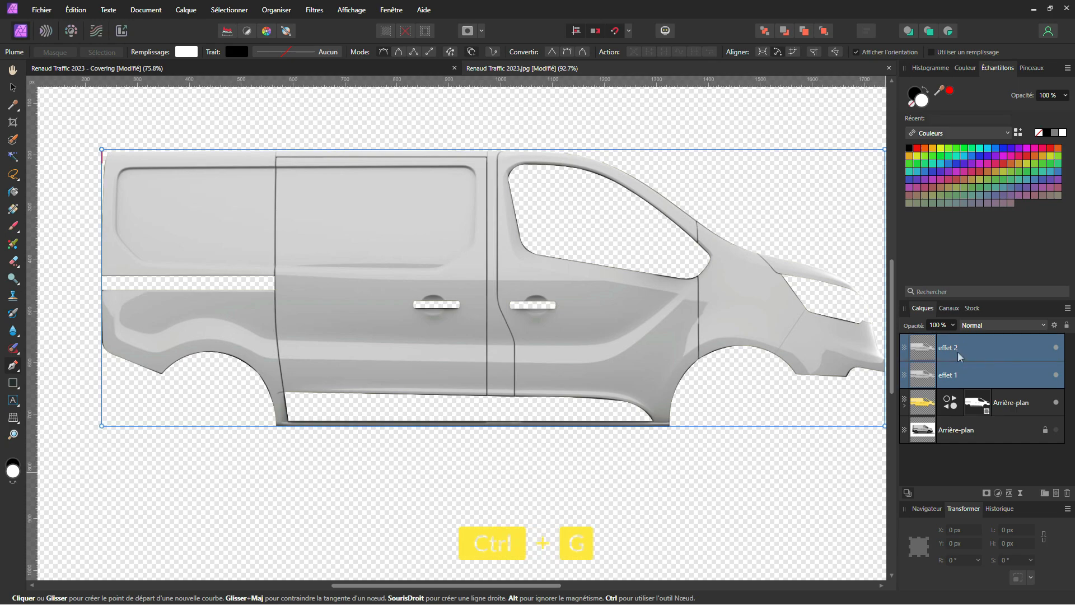
double_click(955, 353)
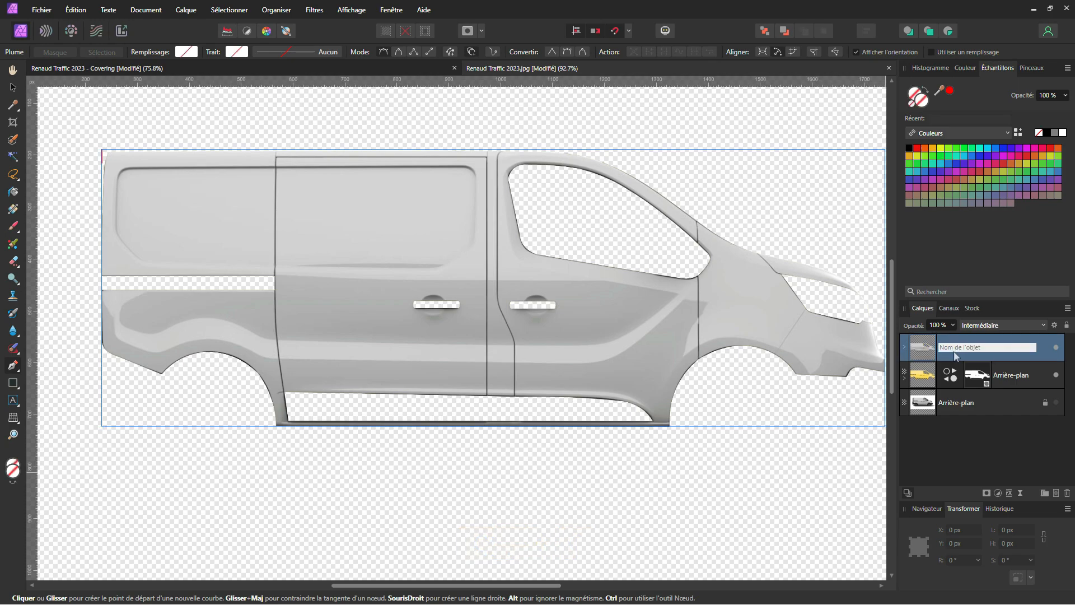
type("Effets")
key("Return")
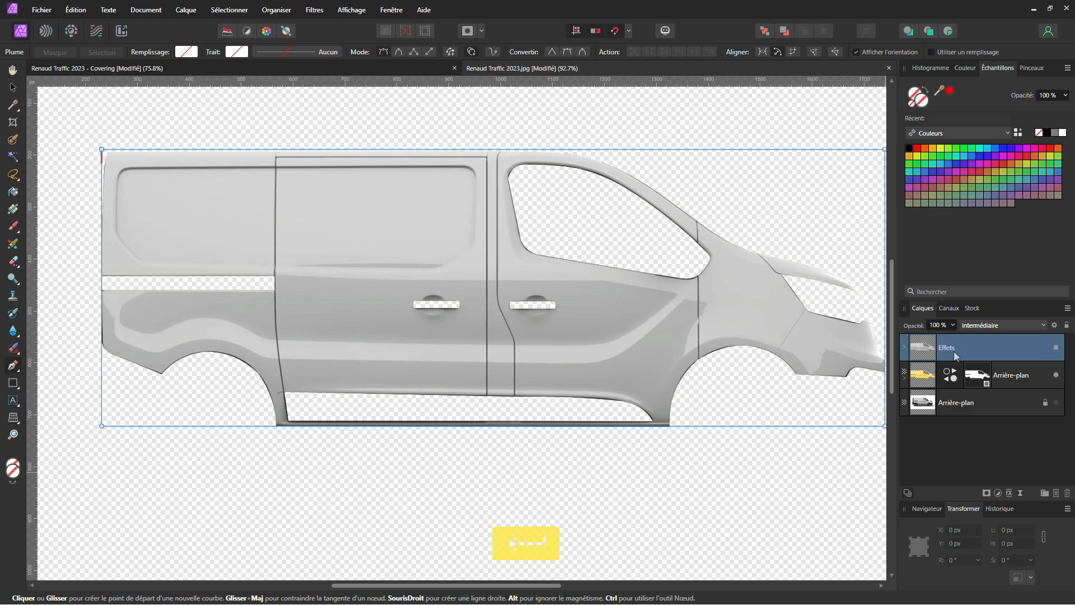
- Hide effet 2 inside the Effets group and set effet 1 to the Lumière tamisée blend mode
left_click(905, 350)
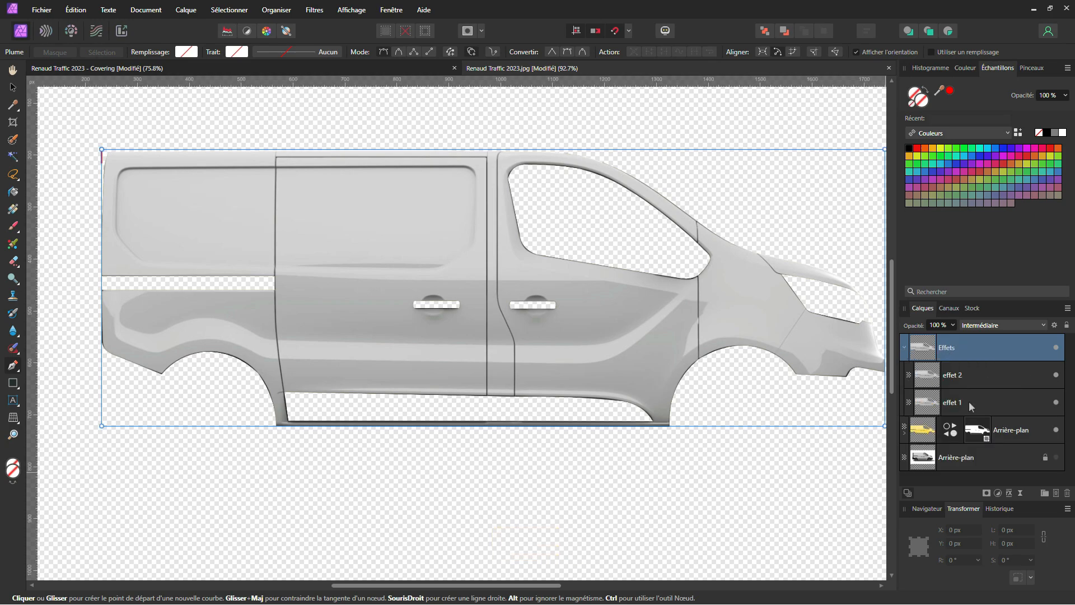
left_click(1057, 378)
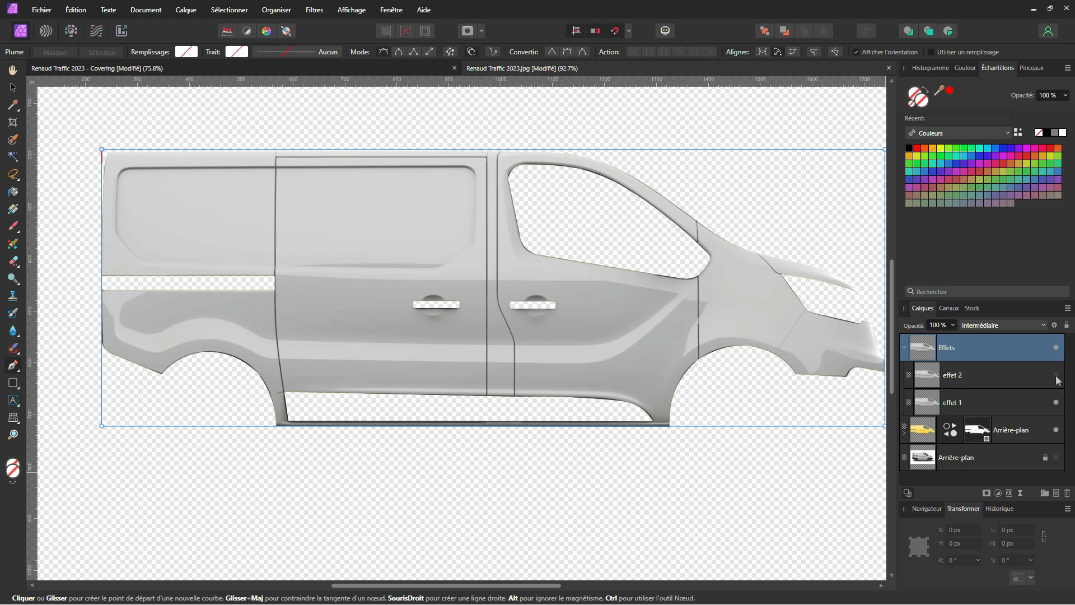
left_click(1018, 394)
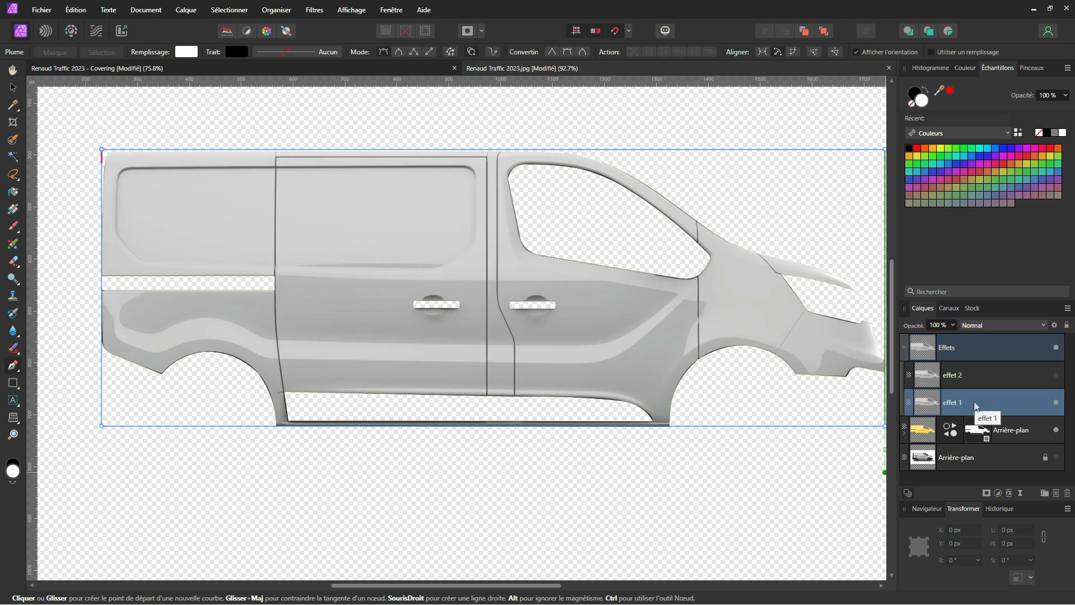
key("F9")
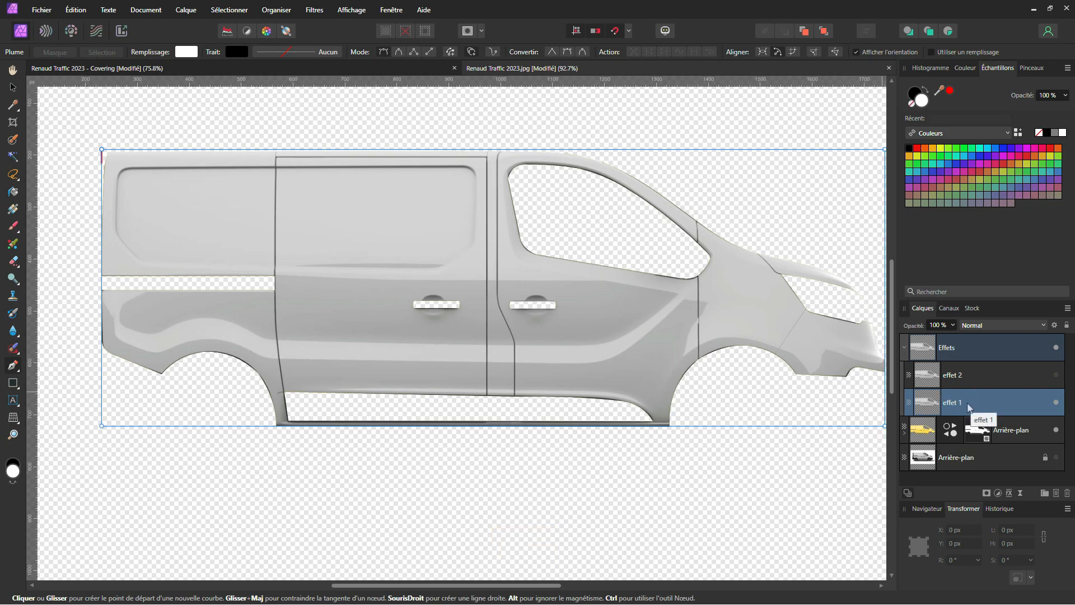
left_click(974, 325)
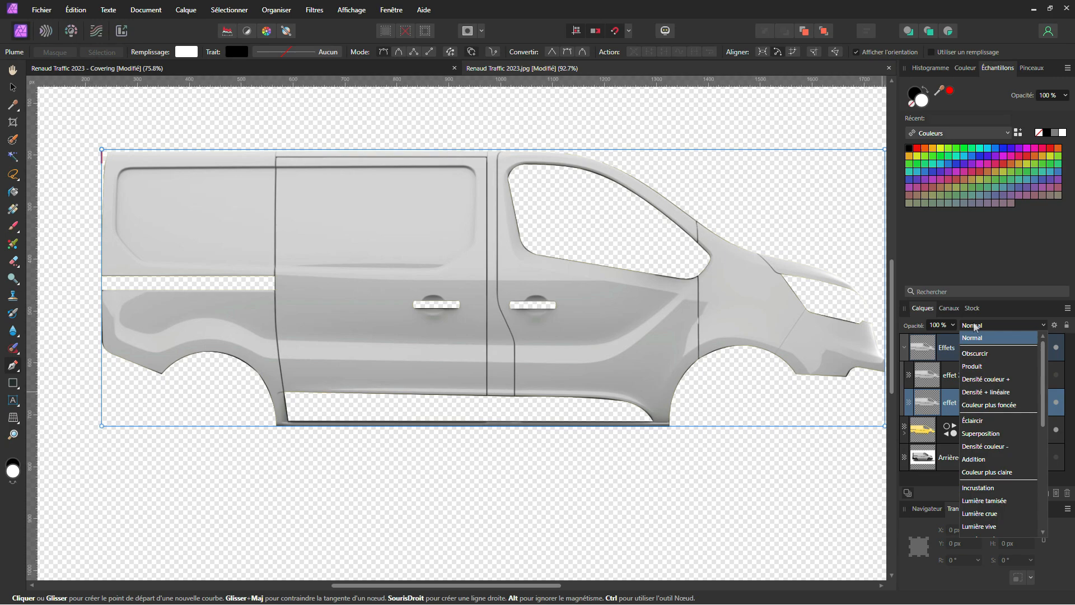
left_click(987, 500)
- Show the effet 2 layer again and set its blend mode to Addition
left_click(986, 374)
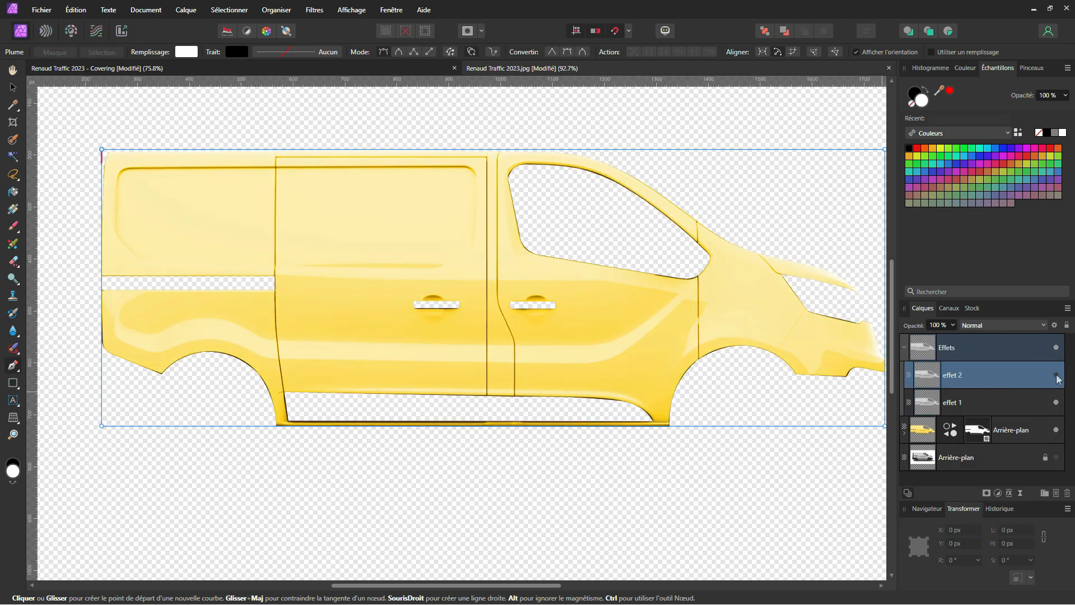
left_click(1056, 375)
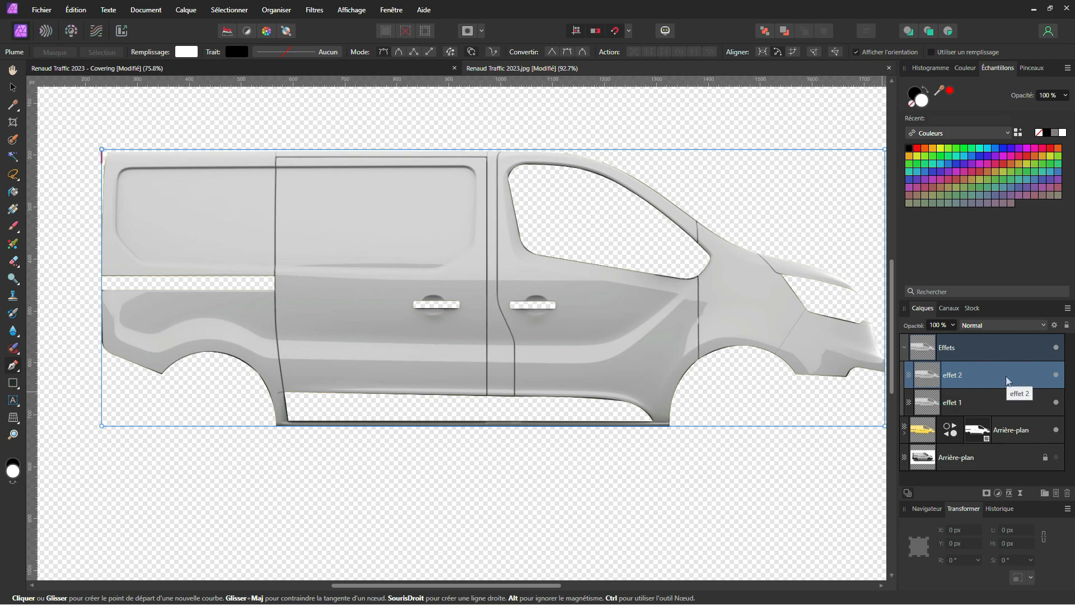
left_click(1002, 325)
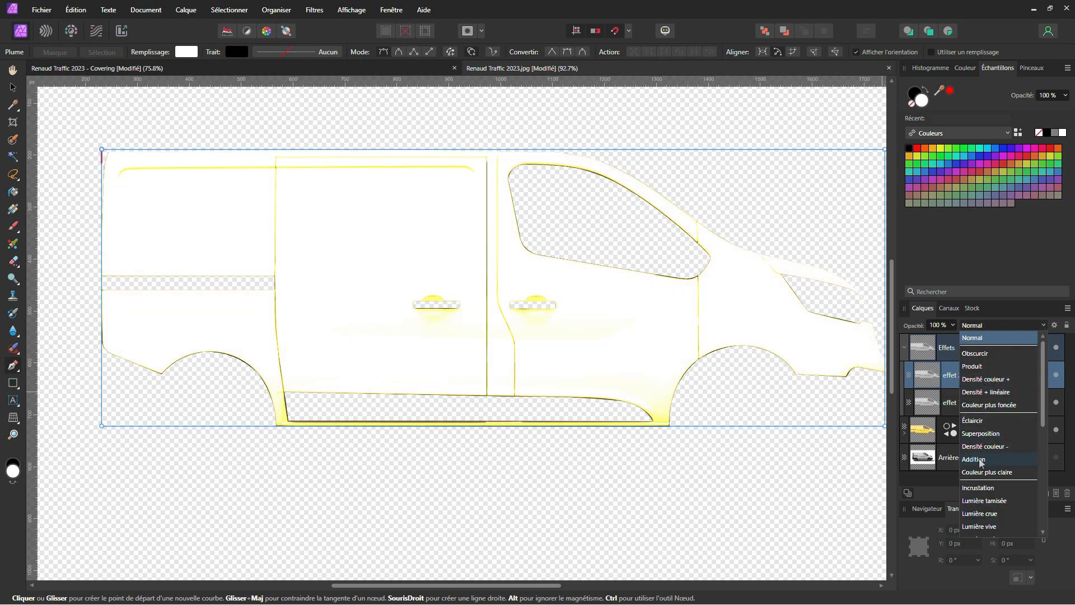
left_click(974, 460)
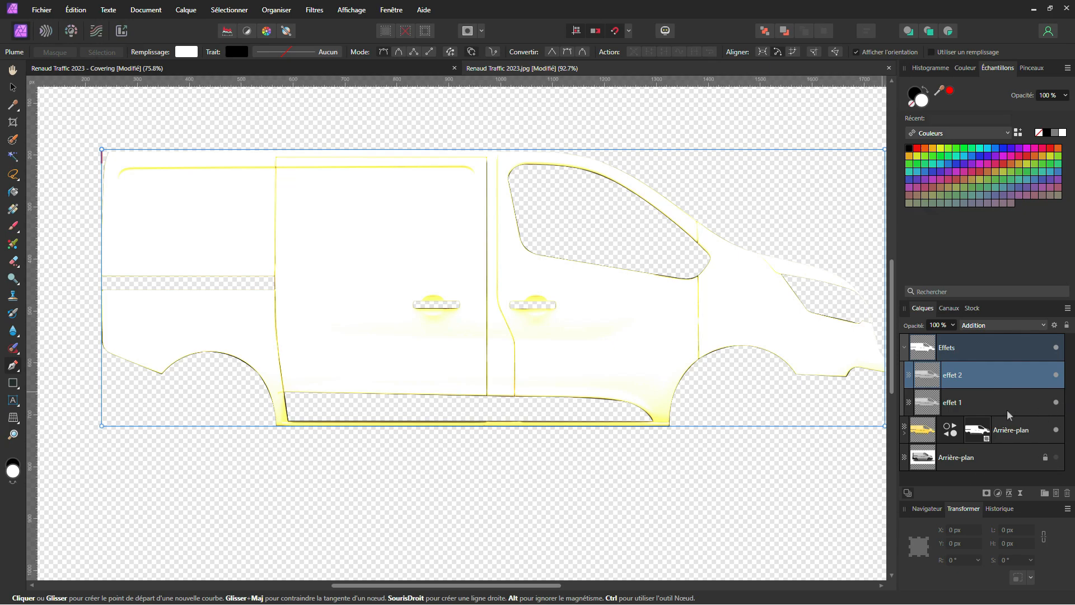
- Add a Niveaux adjustment to effet 2 with the black level at 70 % and the white level at 90 %
left_click(998, 494)
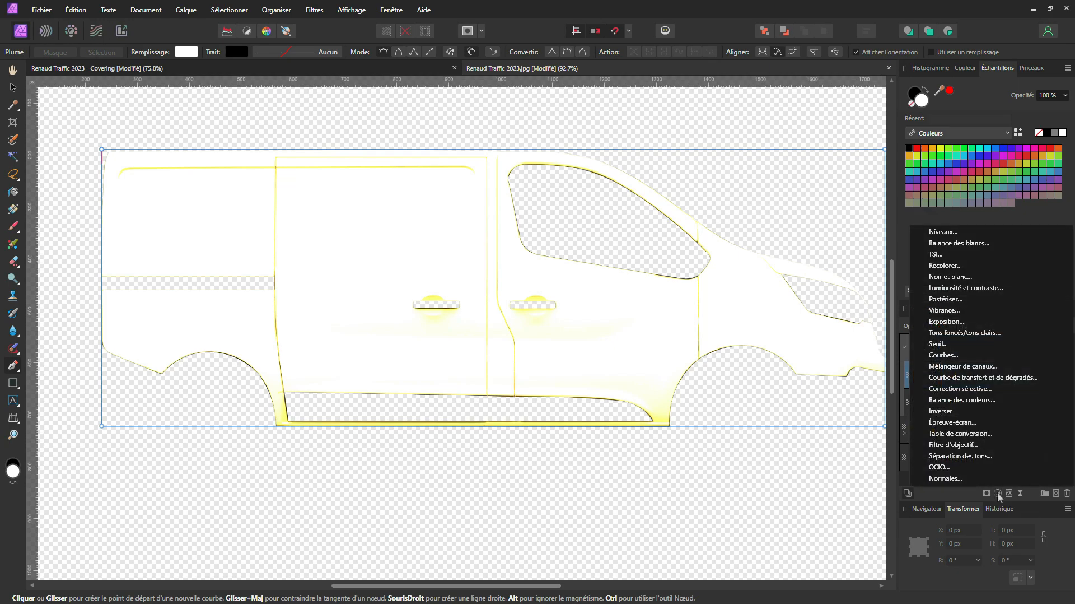
left_click(962, 495)
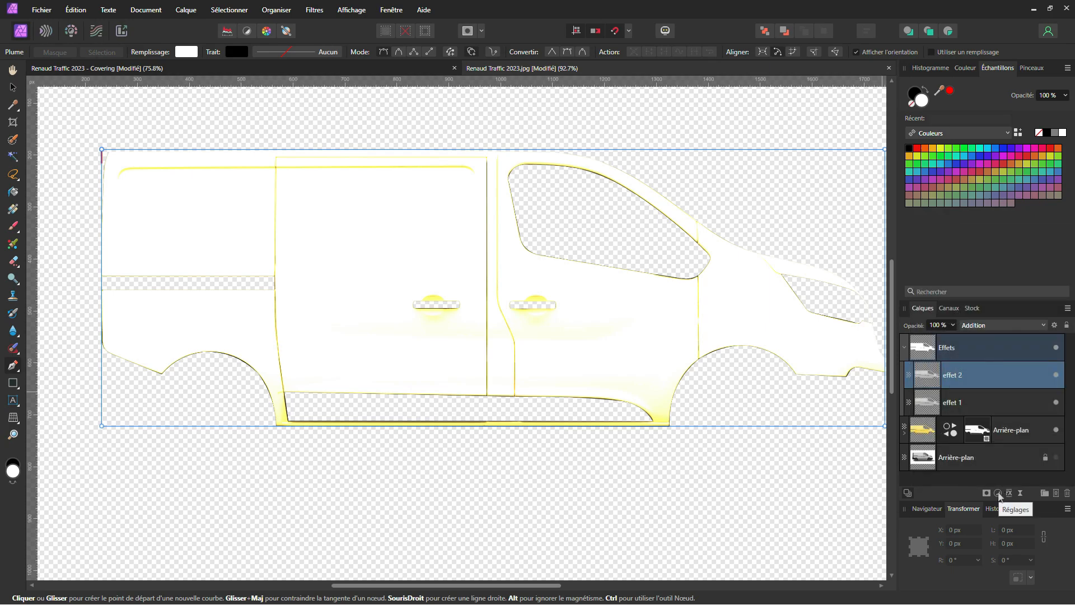
left_click(999, 494)
left_click(953, 232)
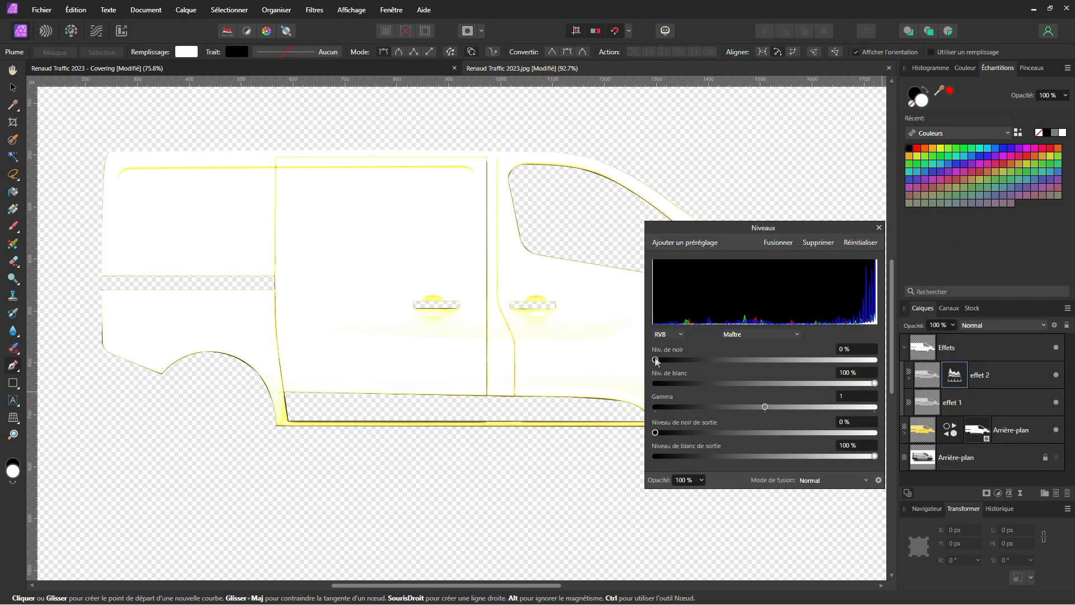
left_click_drag(656, 362, 810, 360)
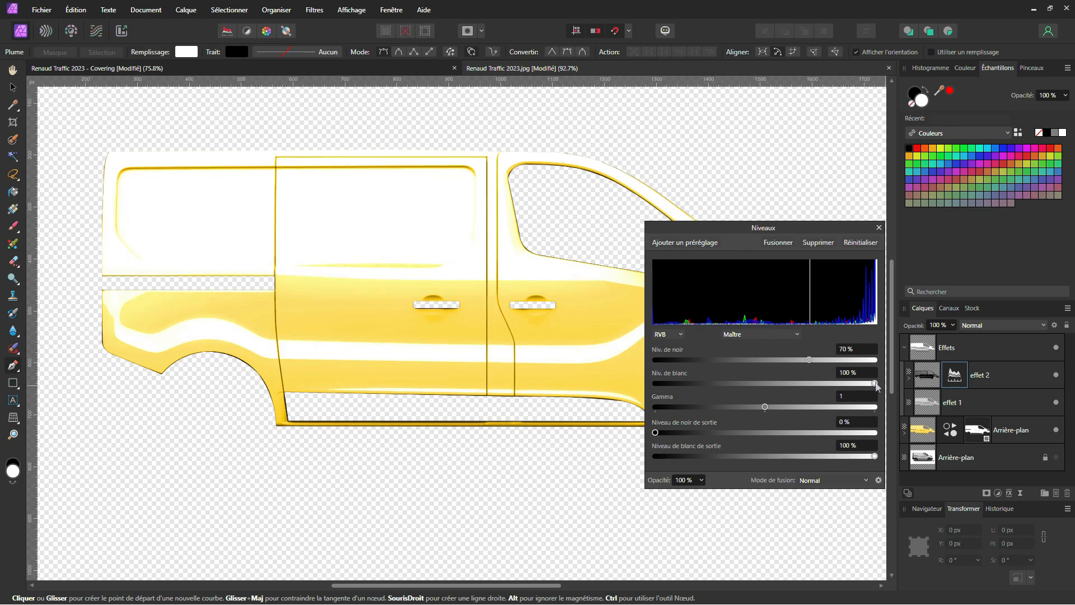
left_click_drag(874, 383, 853, 383)
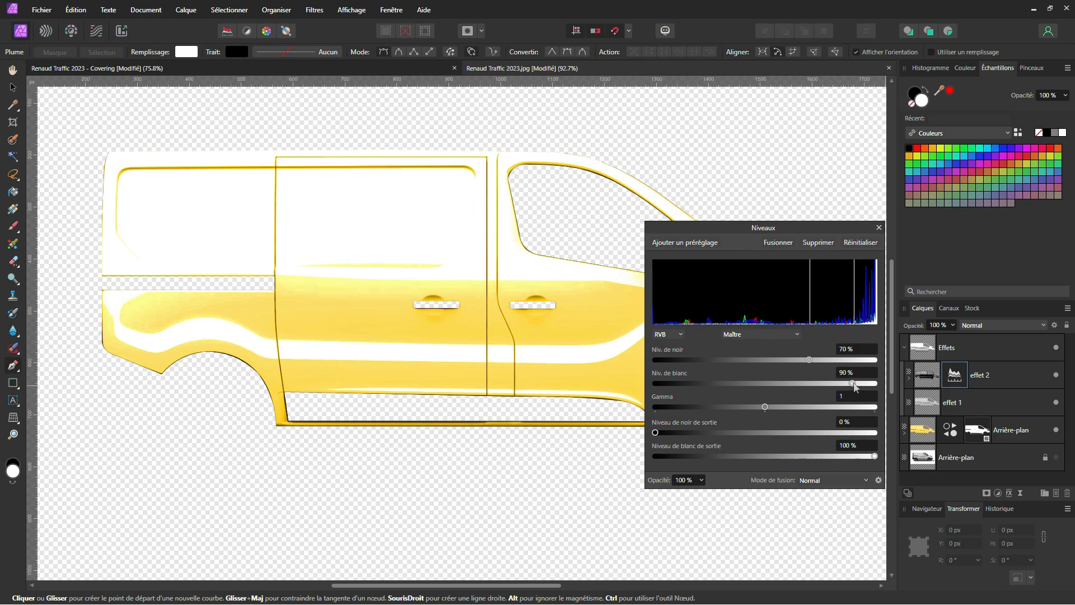
- Set the fill opacity of the effet 2 layer to 65 % in its blend options
left_click(878, 228)
left_click(927, 386)
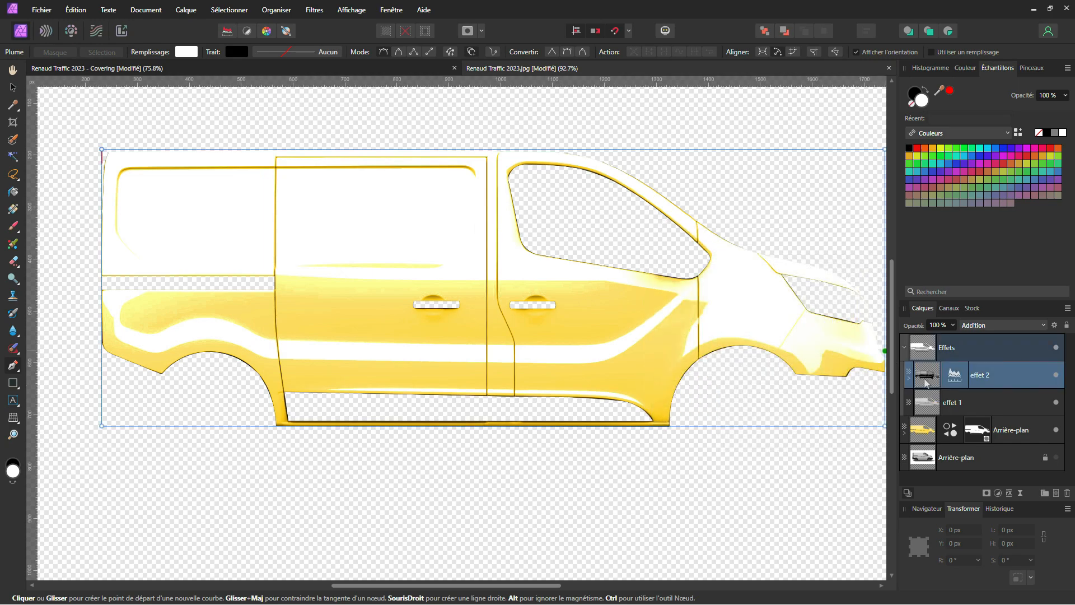
left_click(1054, 326)
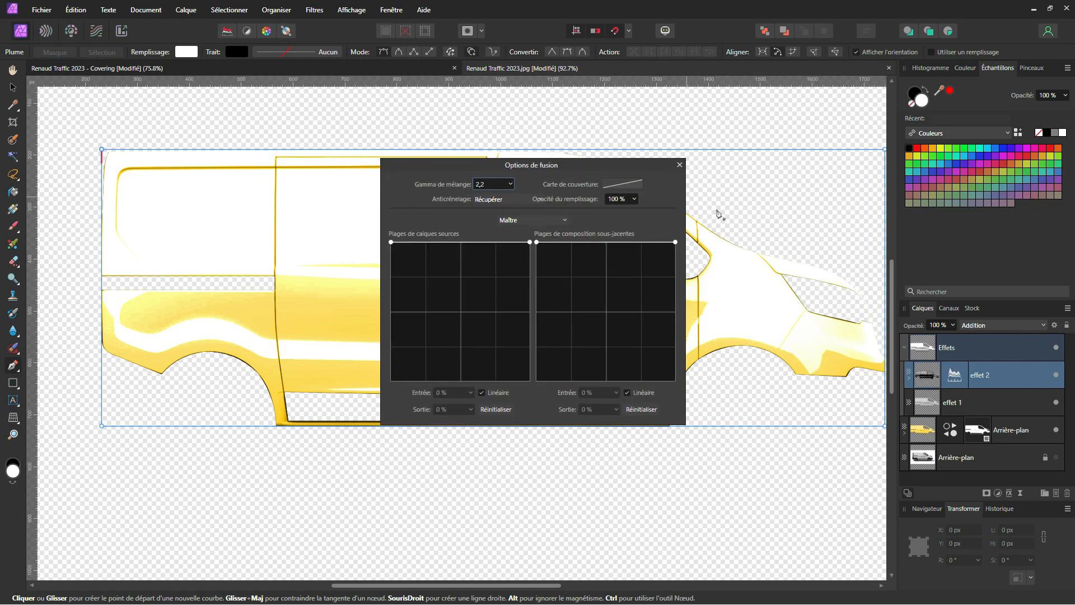
left_click(617, 198)
type("65")
key("Return")
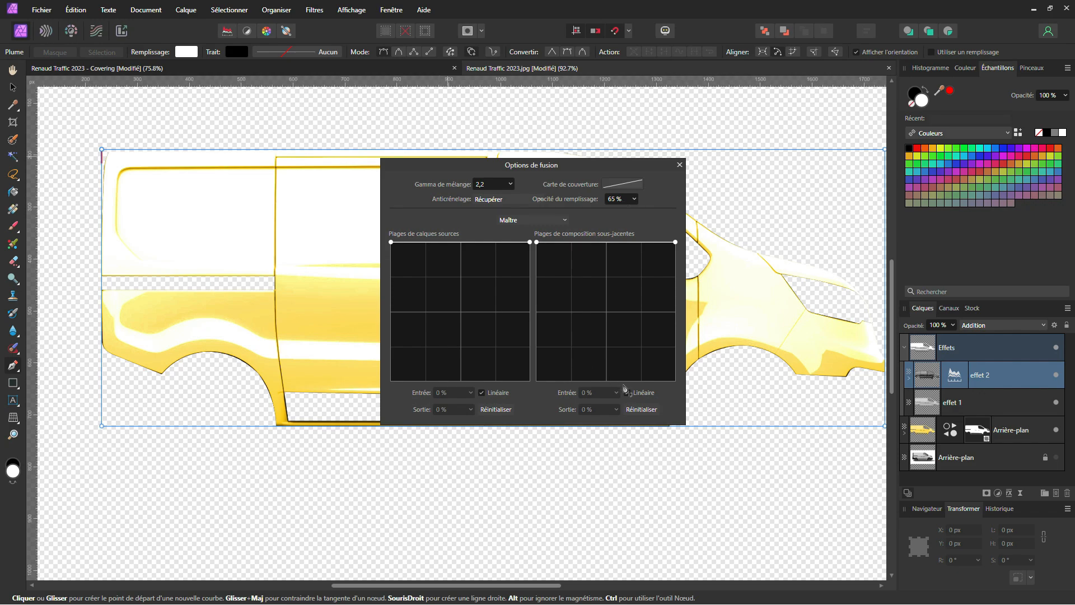
left_click(679, 165)
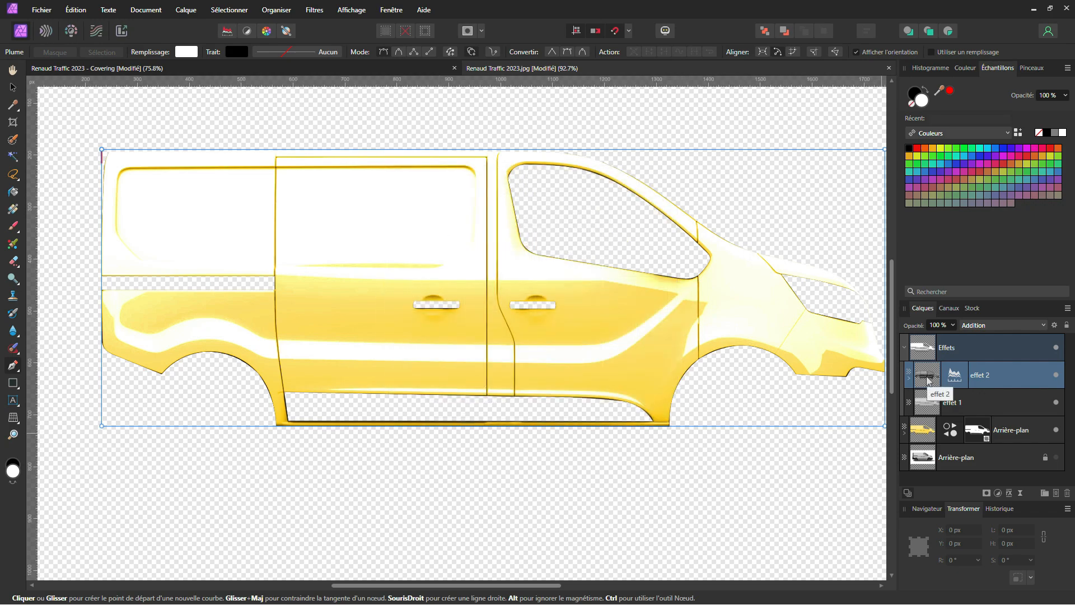
- Duplicate the effet 2 layer with its Niveaux adjustment and rename the copy effet 3
key("ctrl+j")
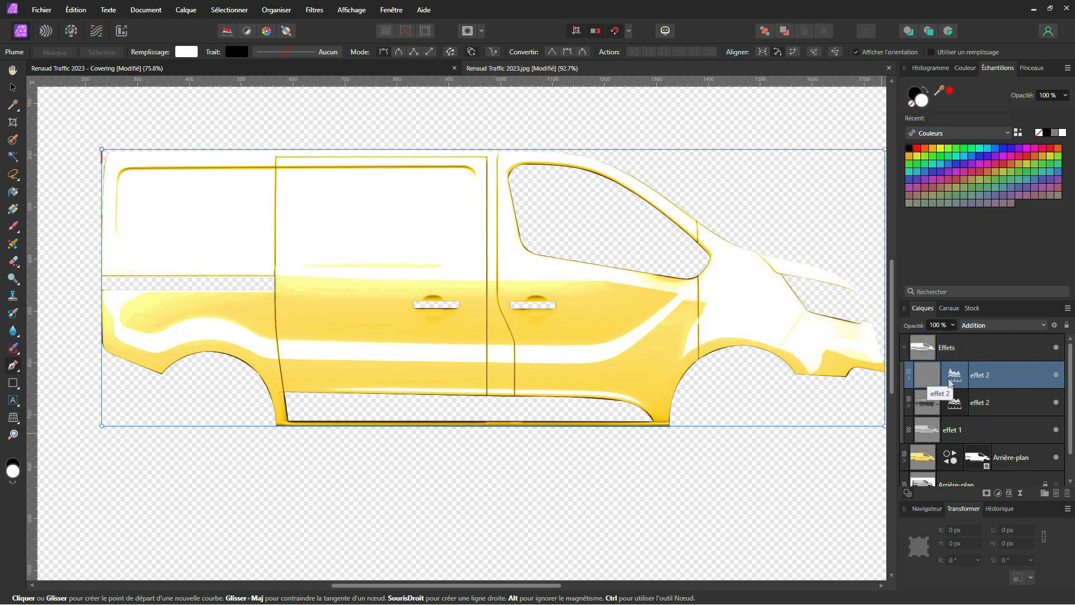
double_click(991, 374)
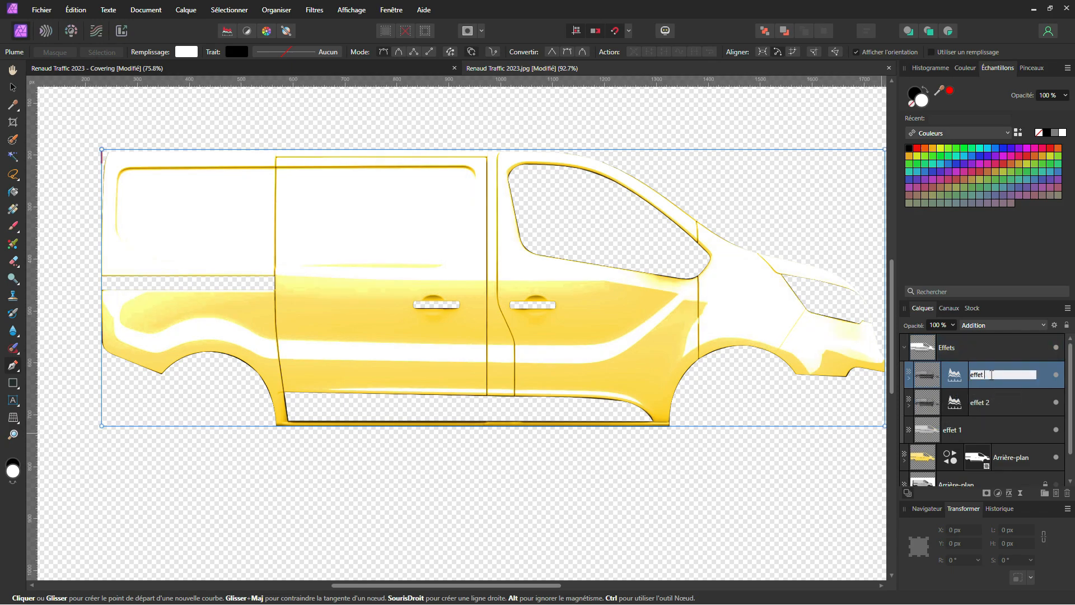
type("effet 3")
double_click(955, 376)
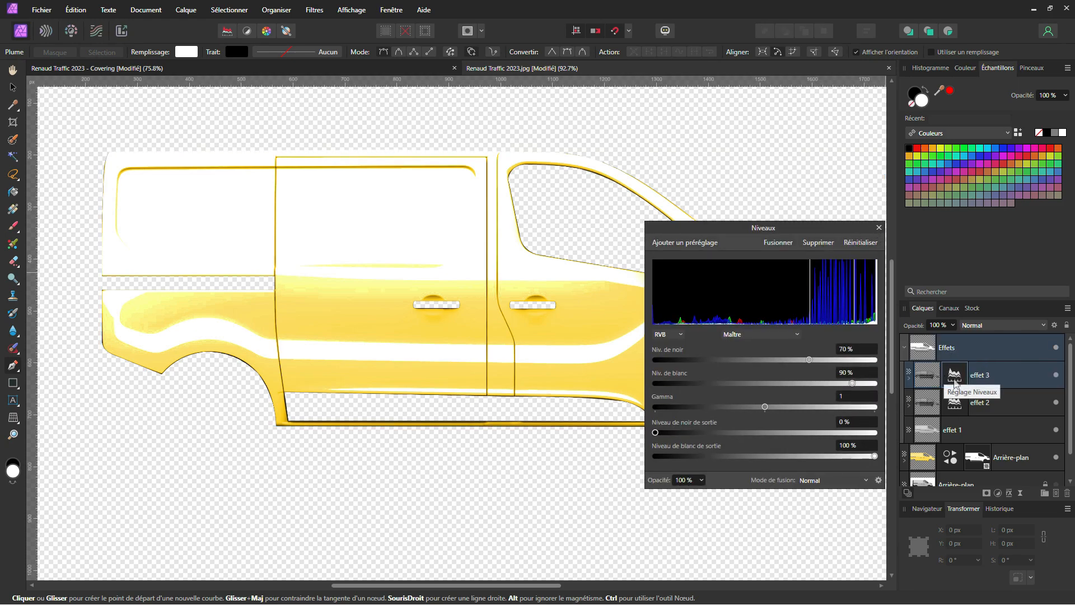
left_click(879, 227)
- Set the fill opacity of the effet 3 layer to 100 % in its blend options
left_click(1008, 374)
left_click(1055, 324)
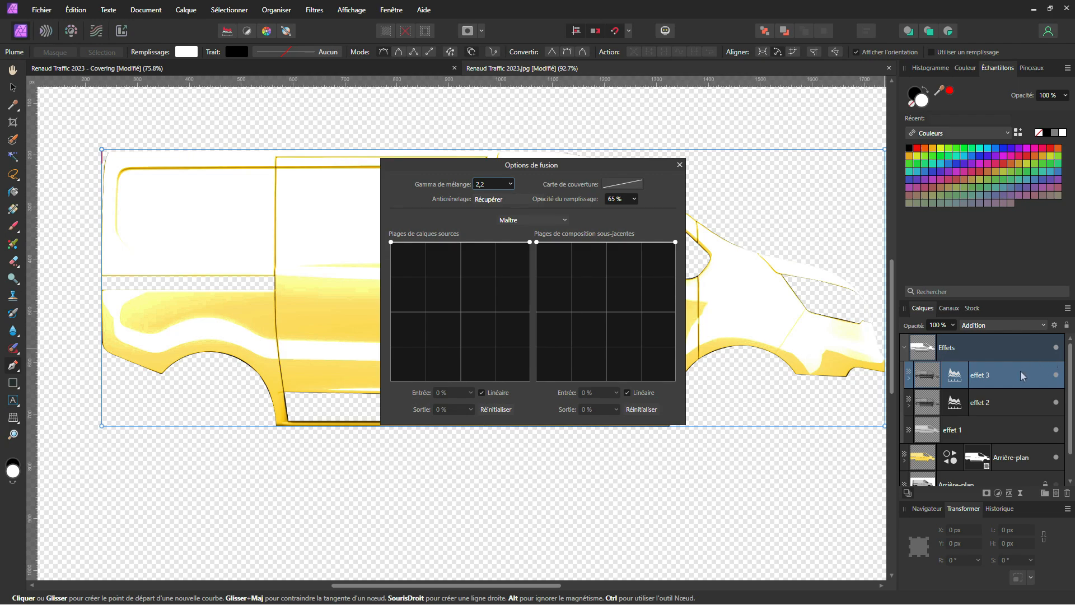
left_click(622, 201)
type("100")
key("Return")
left_click(680, 164)
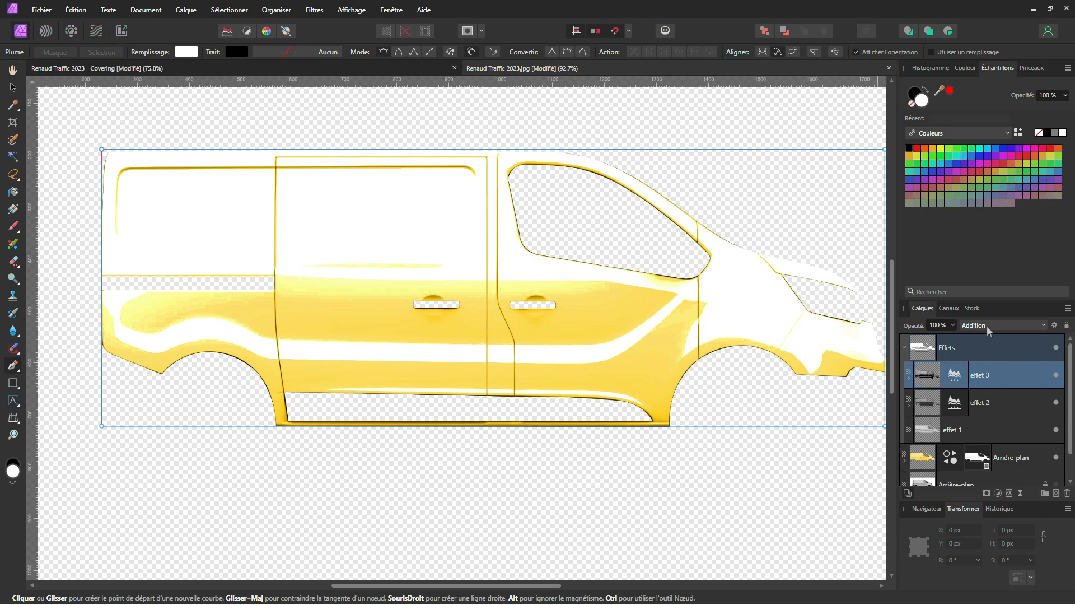
- Change the blend mode of the effet 3 layer to Éclaircir
left_click(986, 327)
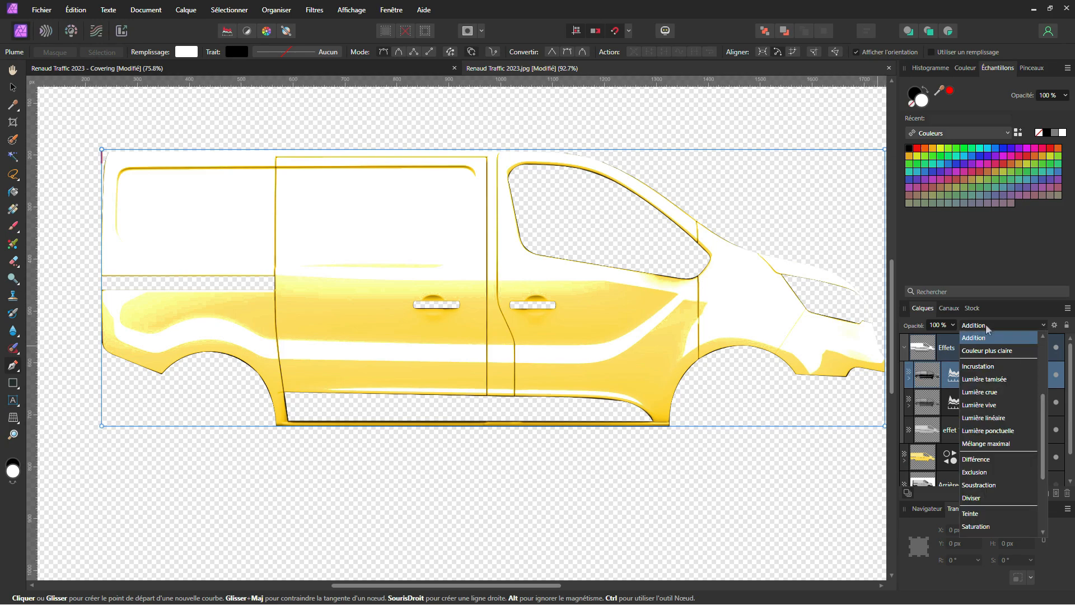
scroll(993, 397, "up", 3)
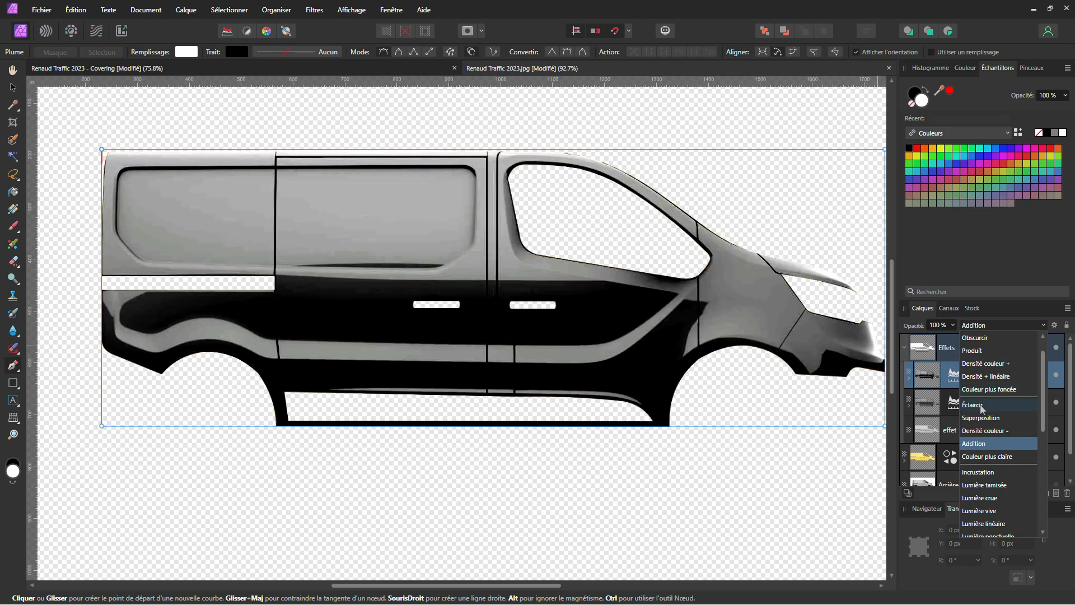
left_click(976, 405)
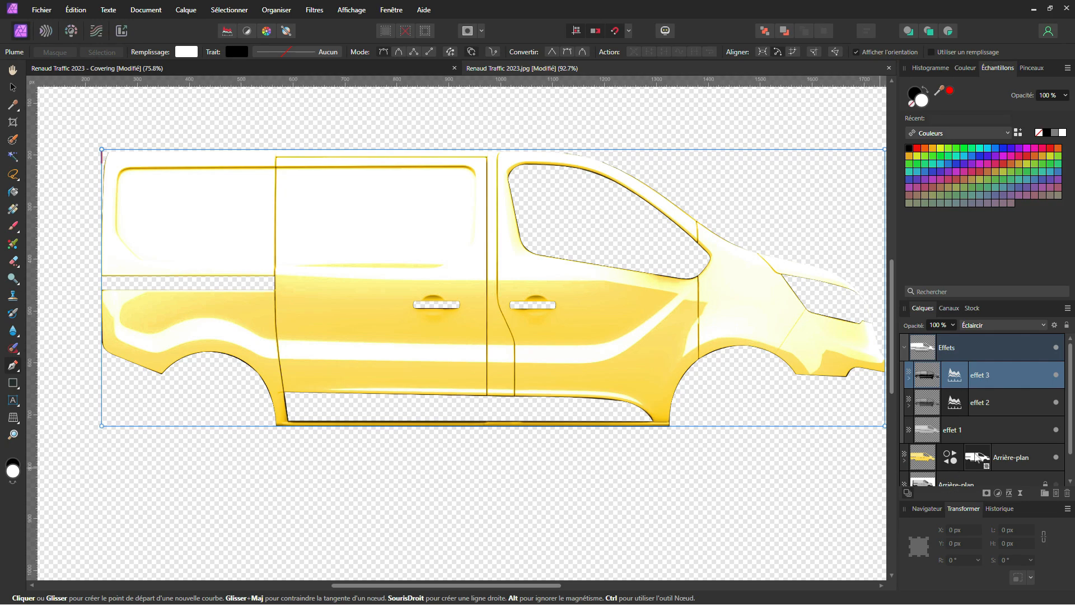
- Show the locked Arrière-plan layer beneath the bodywork and collapse the Effets group
scroll(384, 362, "down", 2)
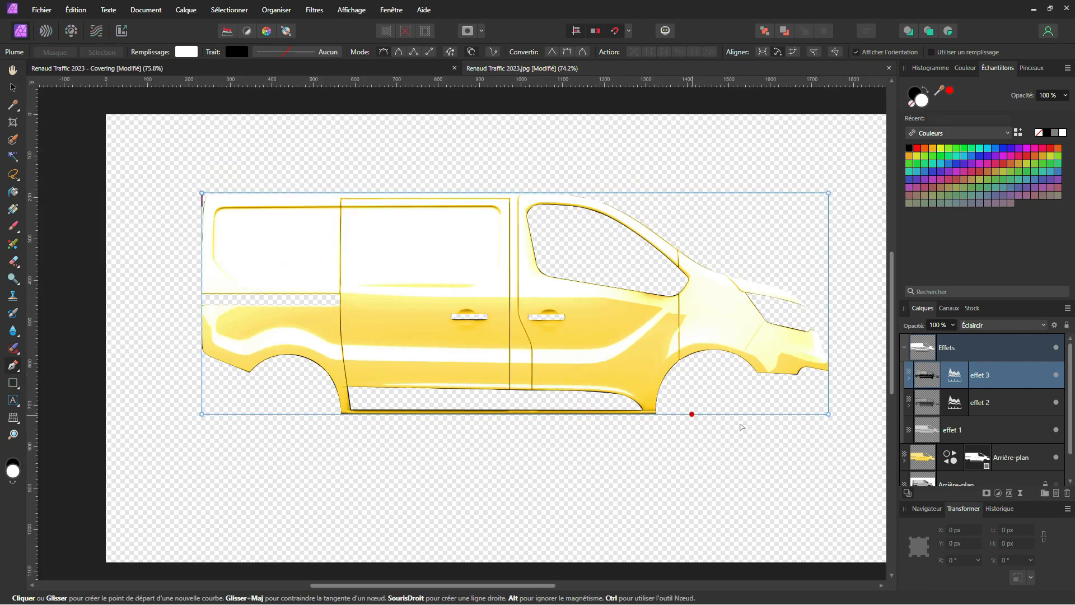
scroll(986, 442, "down", 1)
left_click(1057, 457)
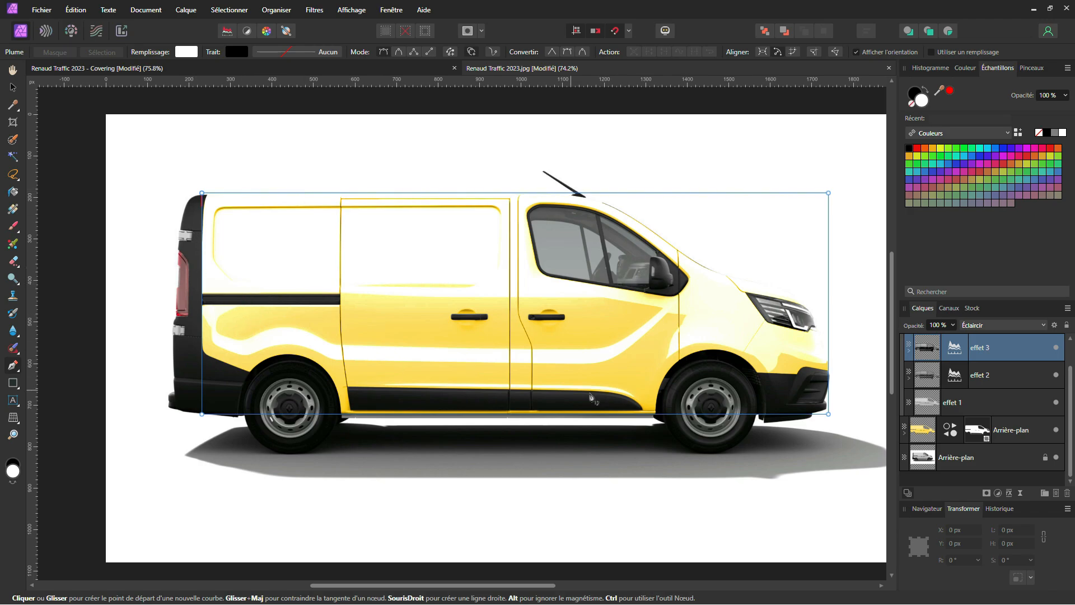
scroll(994, 402, "up", 1)
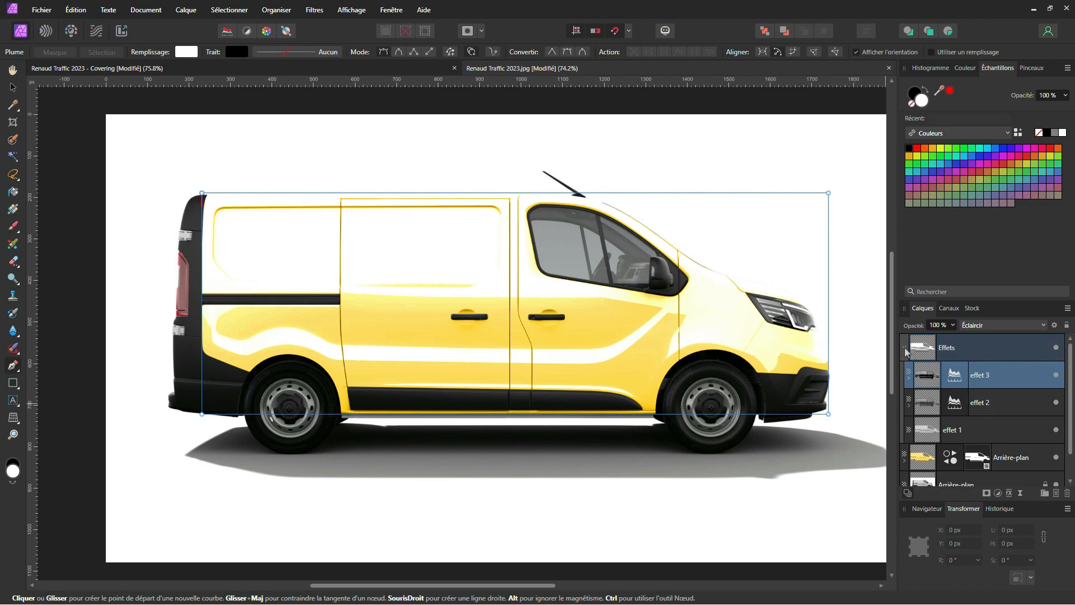
left_click(905, 350)
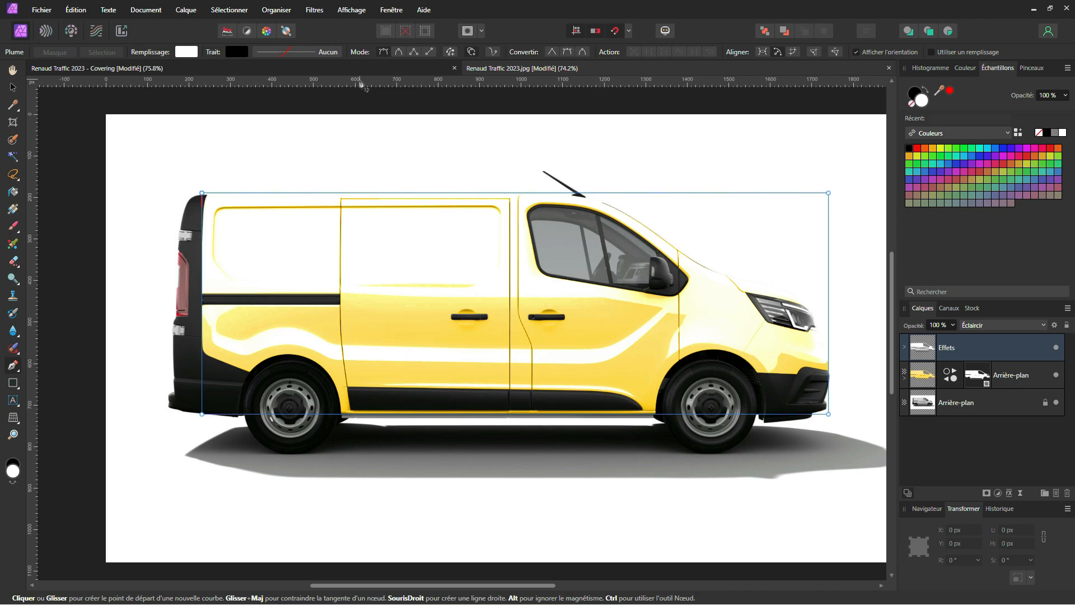
- Hide the rulers around the canvas and show them again
left_click(345, 10)
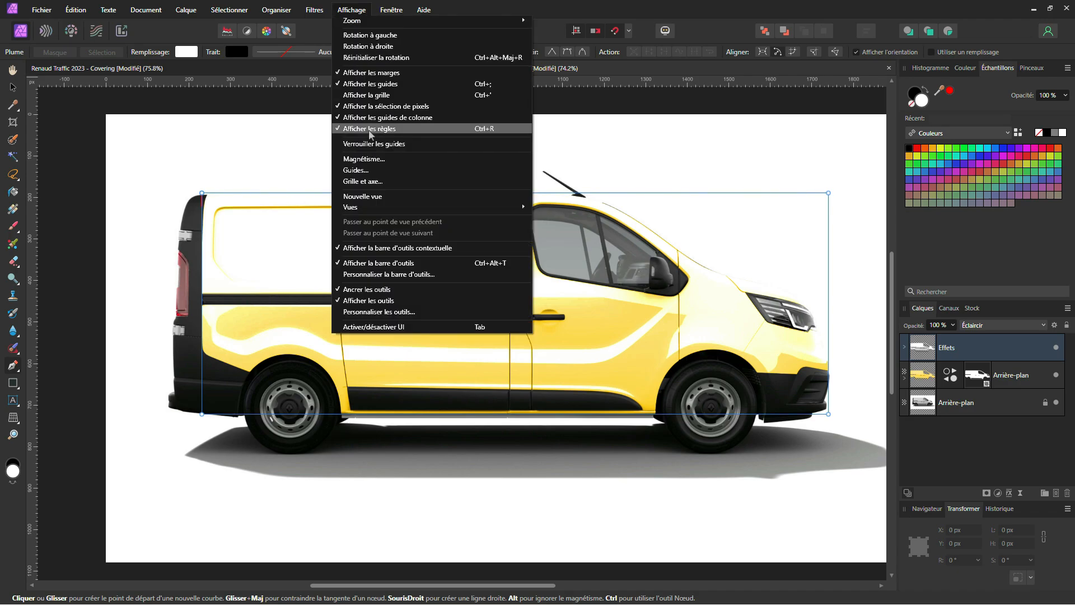
left_click(731, 8)
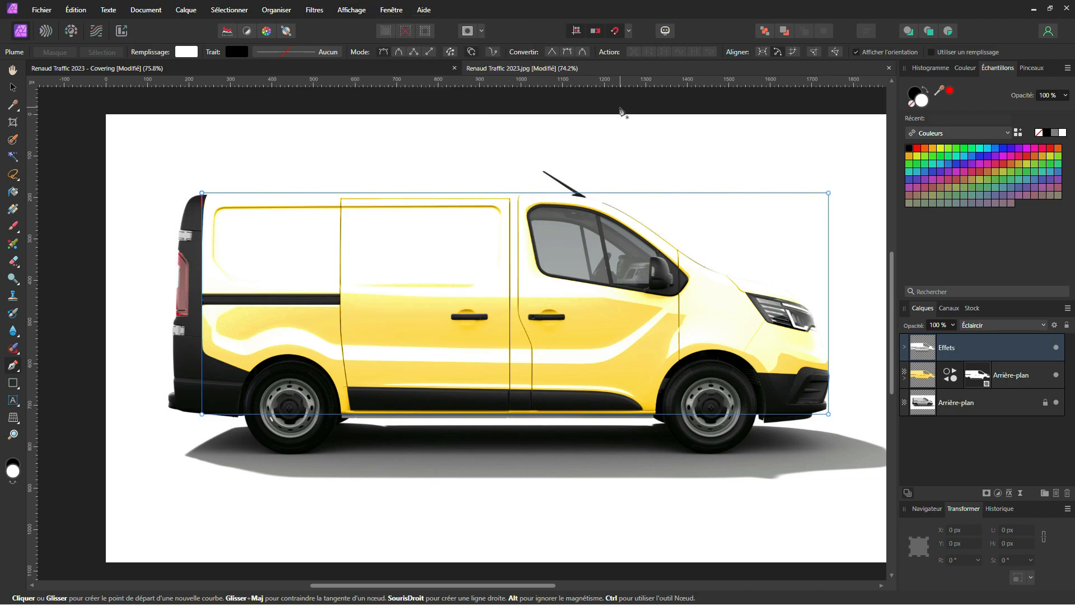
key("ctrl")
key("ctrl+r")
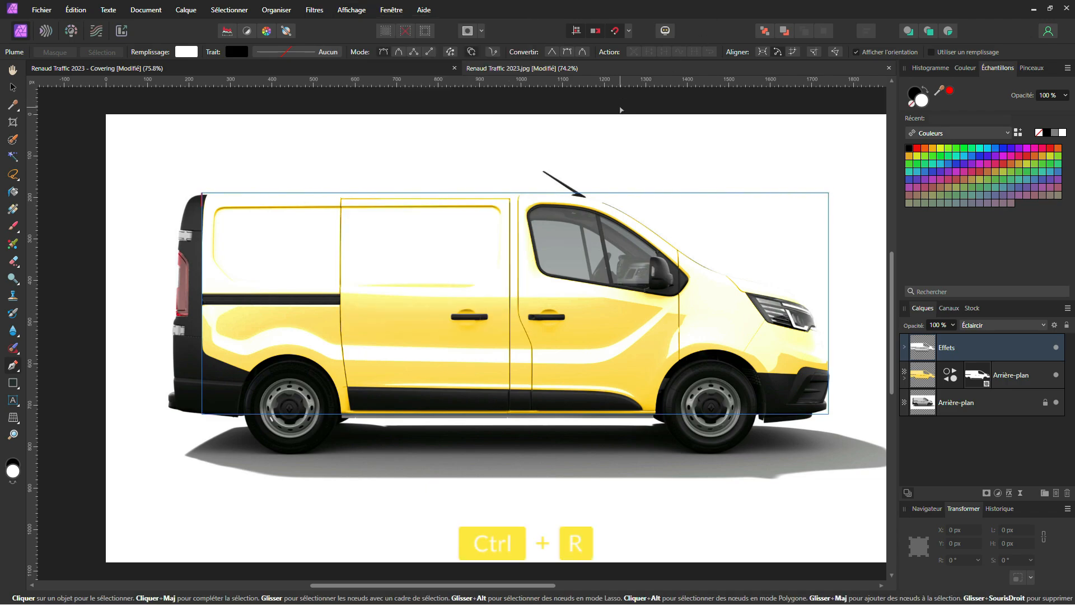
key("ctrl+r")
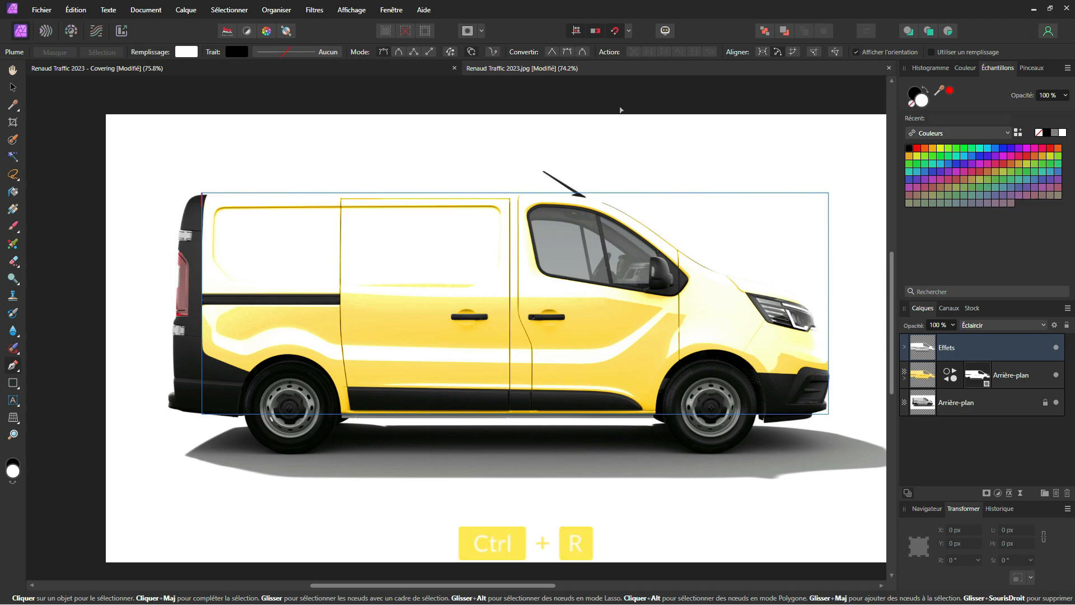
key("ctrl+r")
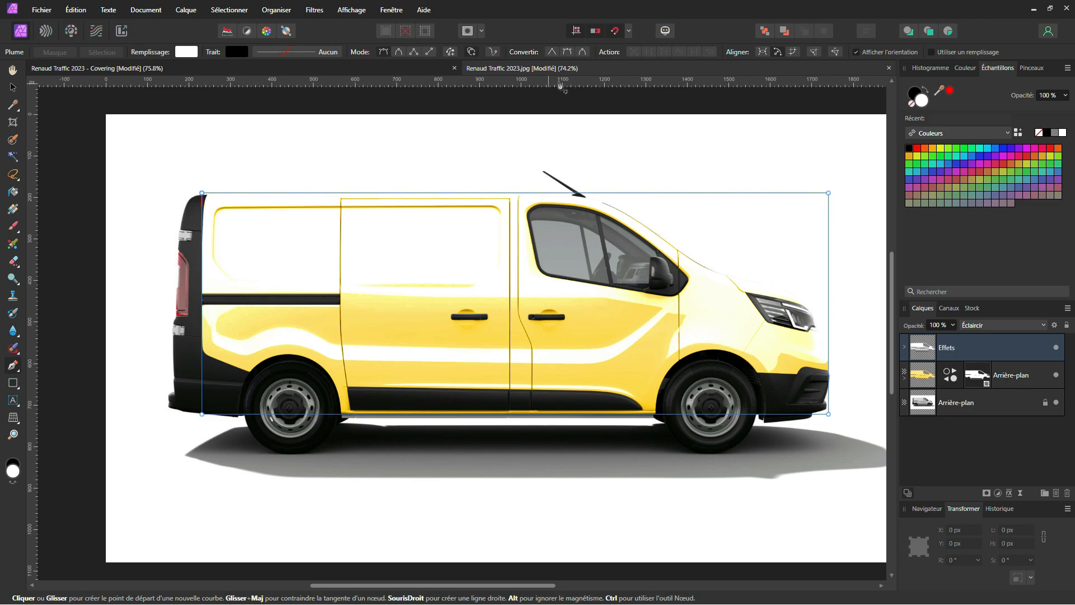
- Place two horizontal and two vertical guides snapped to the four edges of the effet 3 layer's bounding box
left_click(12, 88)
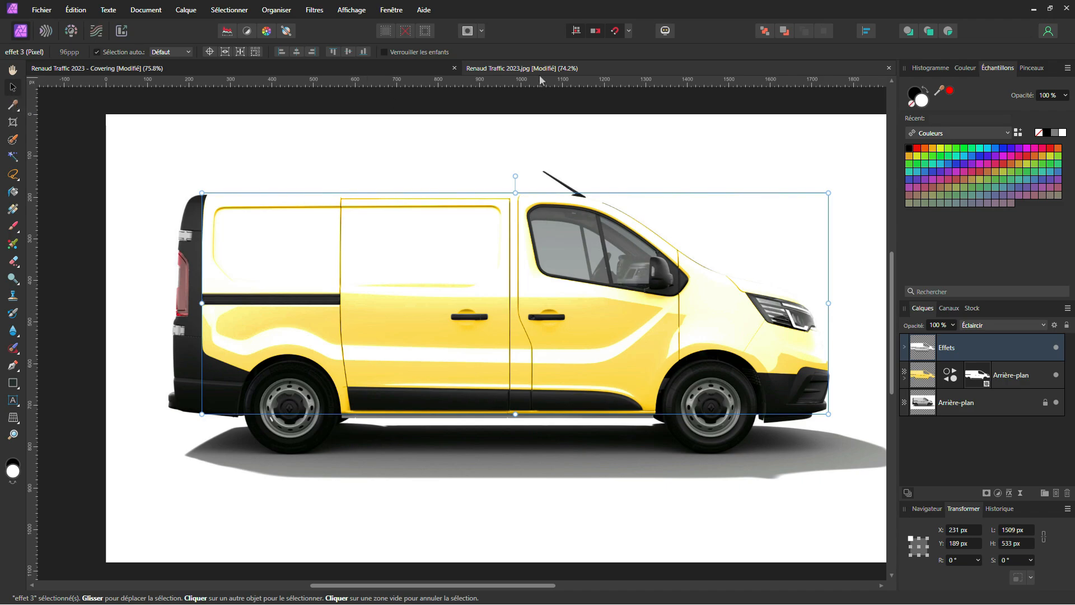
left_click_drag(537, 79, 557, 192)
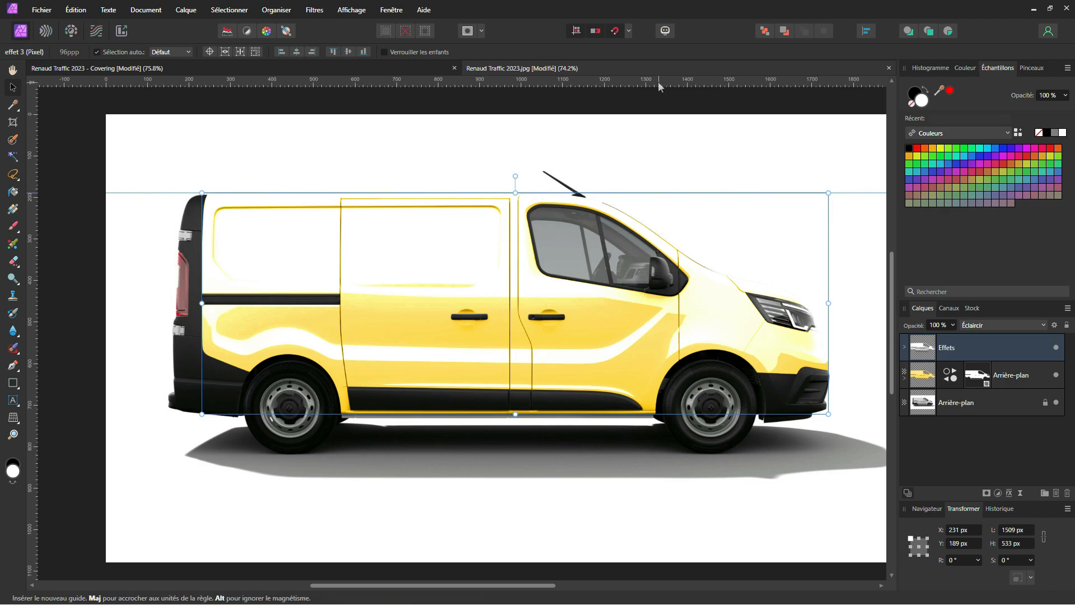
left_click_drag(658, 82, 660, 413)
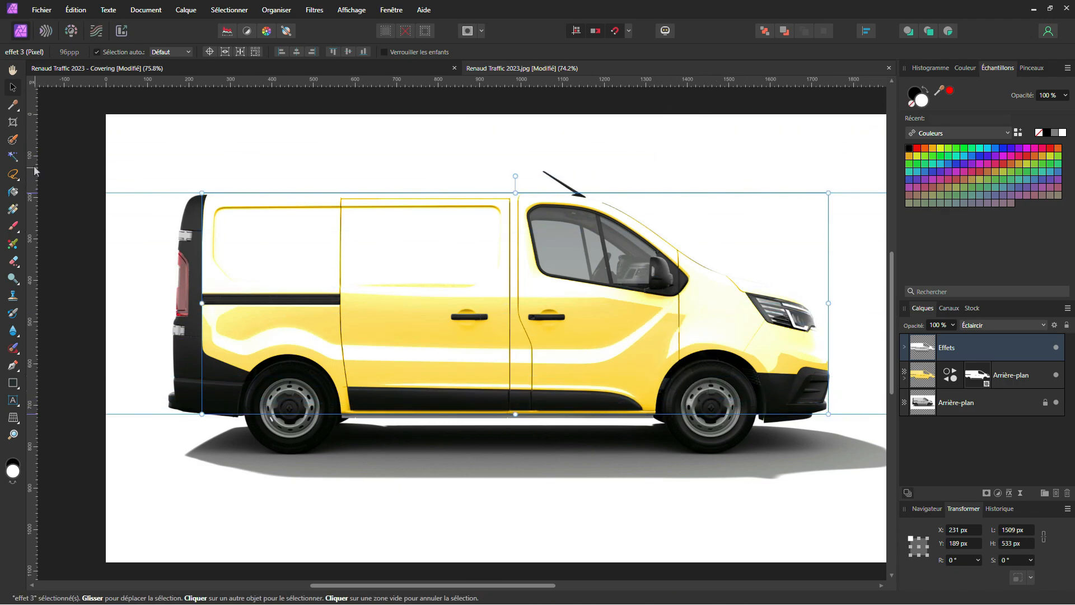
left_click_drag(33, 165, 201, 167)
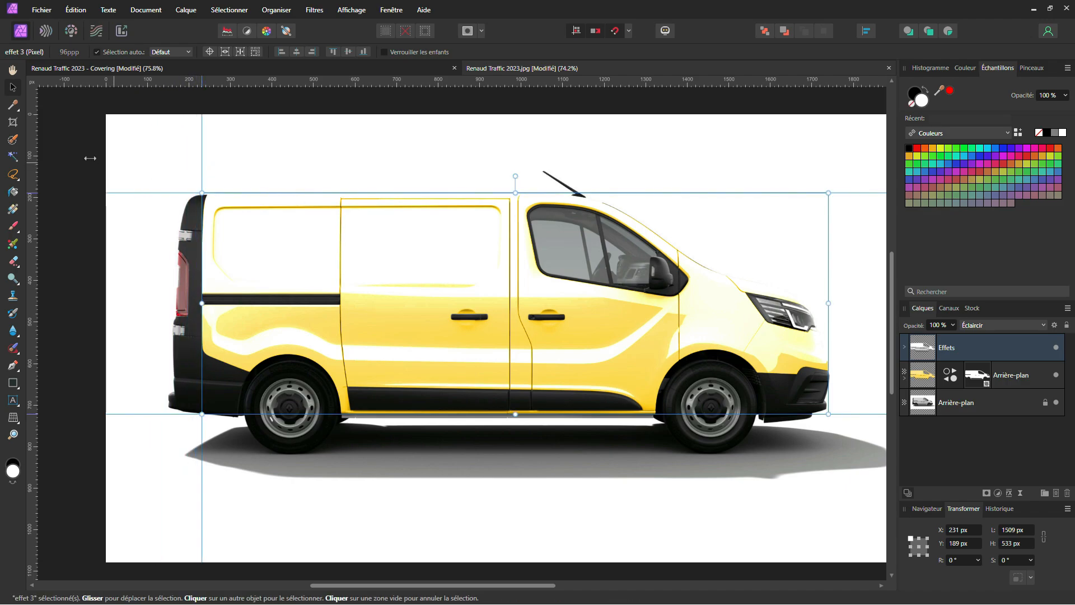
left_click_drag(36, 133, 828, 140)
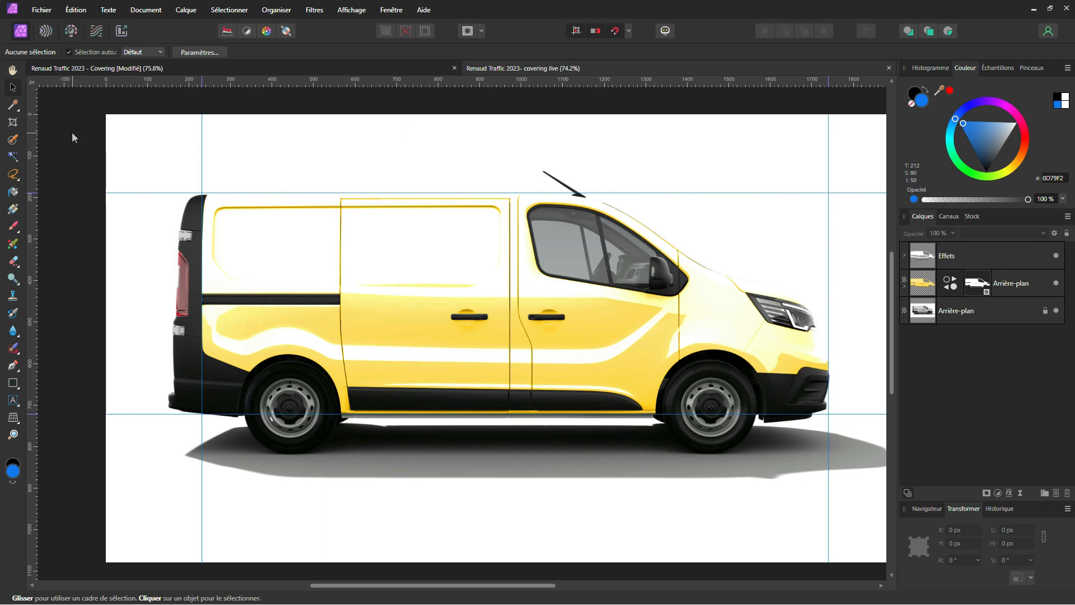
- Draw a blue 1509 × 533 px rectangle filling the guide frame, and cut it into a new document created from the clipboard
left_click(13, 383)
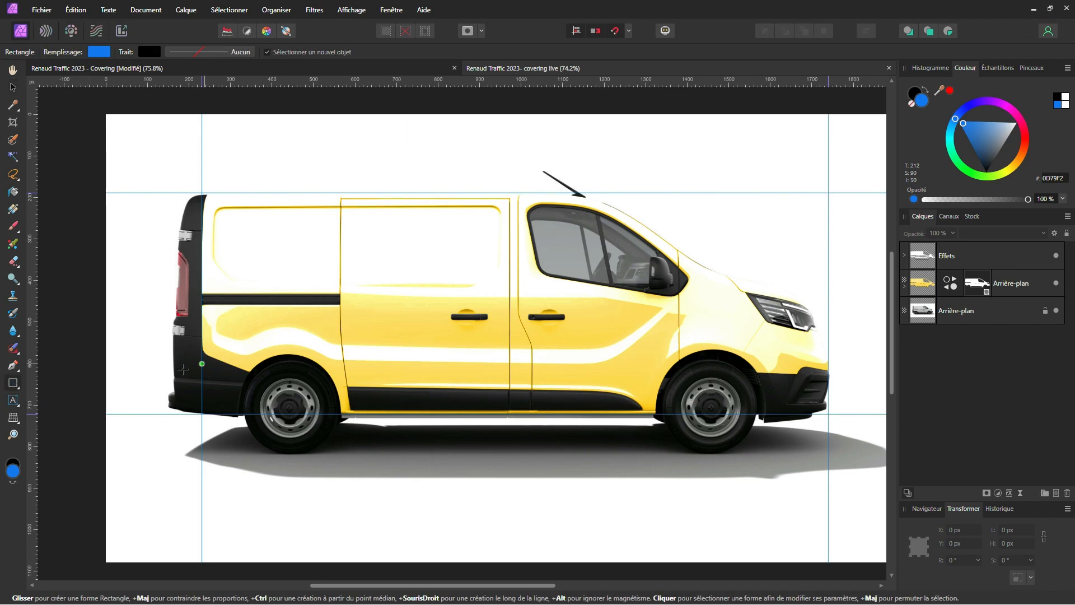
left_click_drag(202, 192, 828, 414)
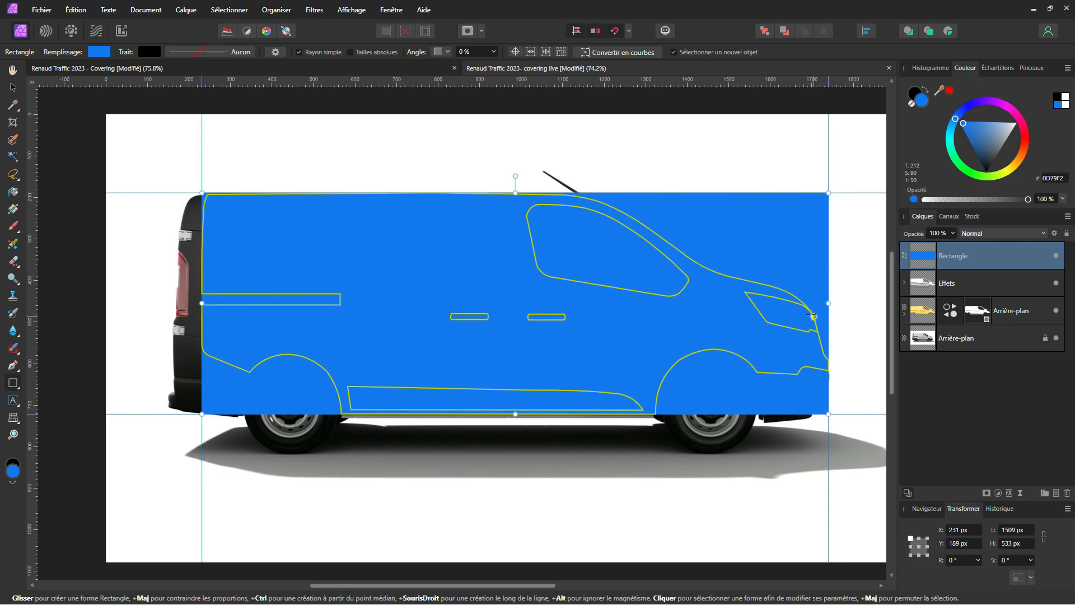
key("Delete")
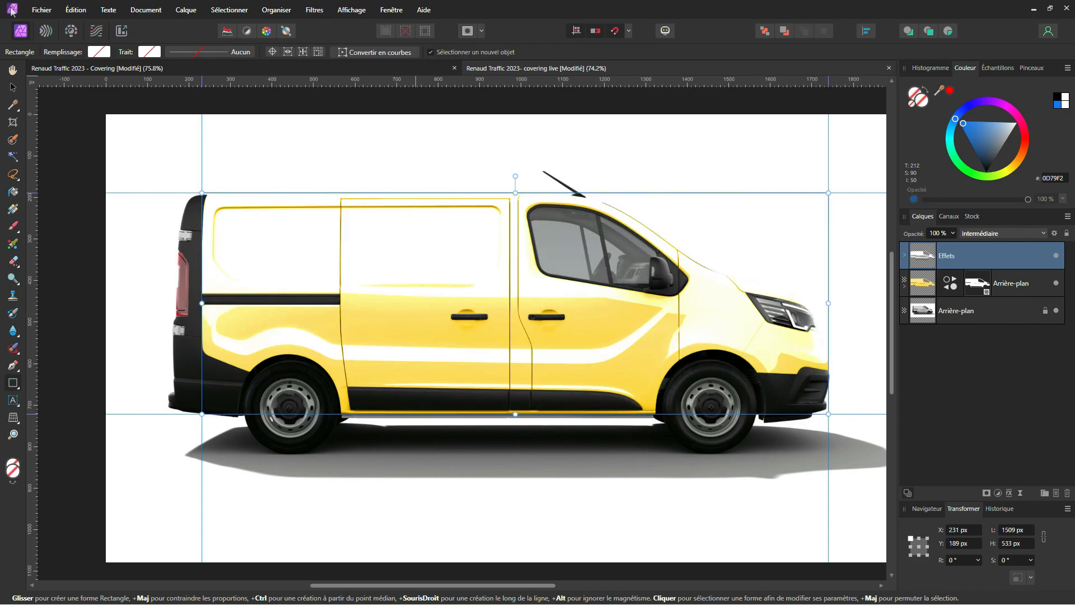
left_click(41, 9)
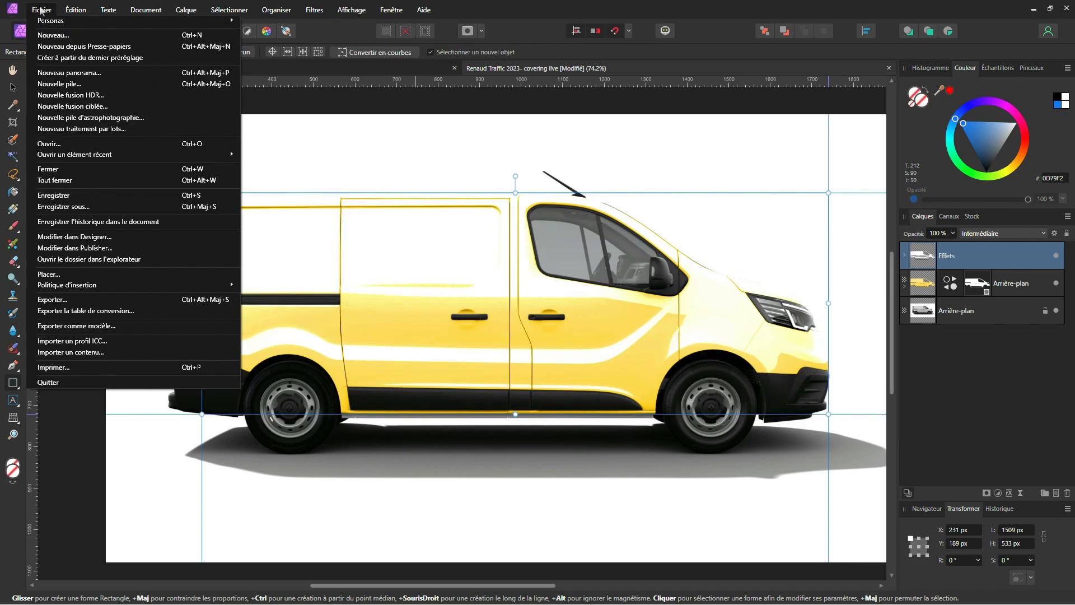
left_click(73, 47)
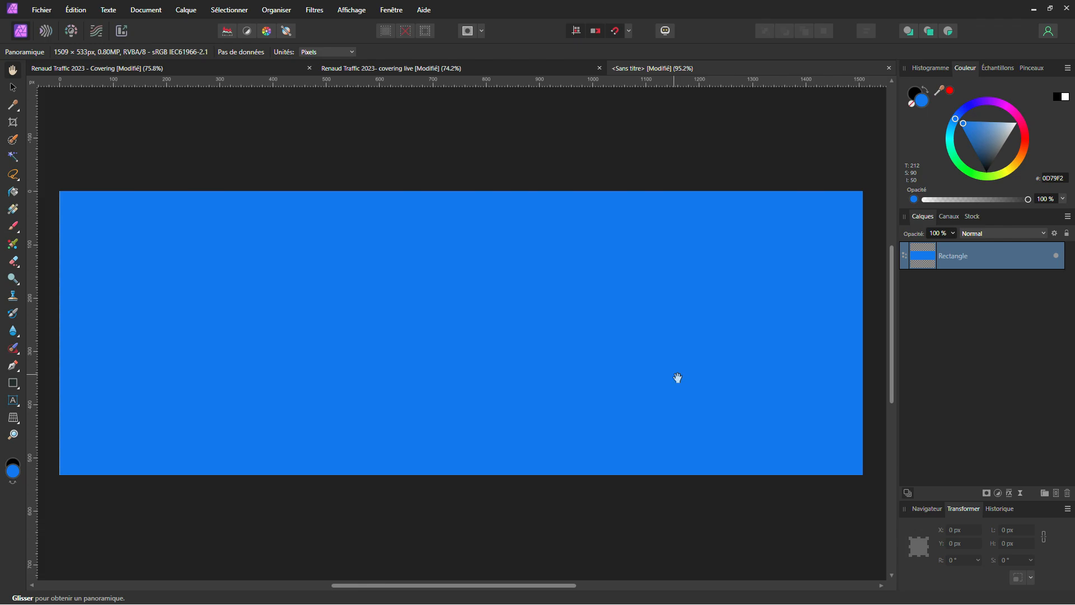
- Save the new document as Votre design ici.afphoto in the Mock up covering folder, replacing the existing file
key("ctrl+shift+s")
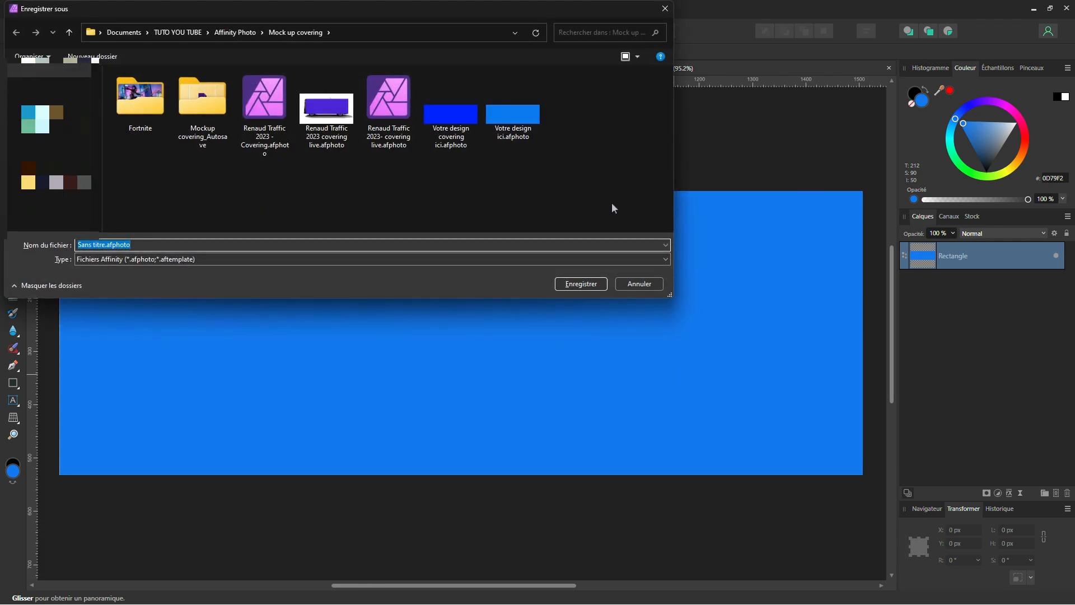
left_click(520, 135)
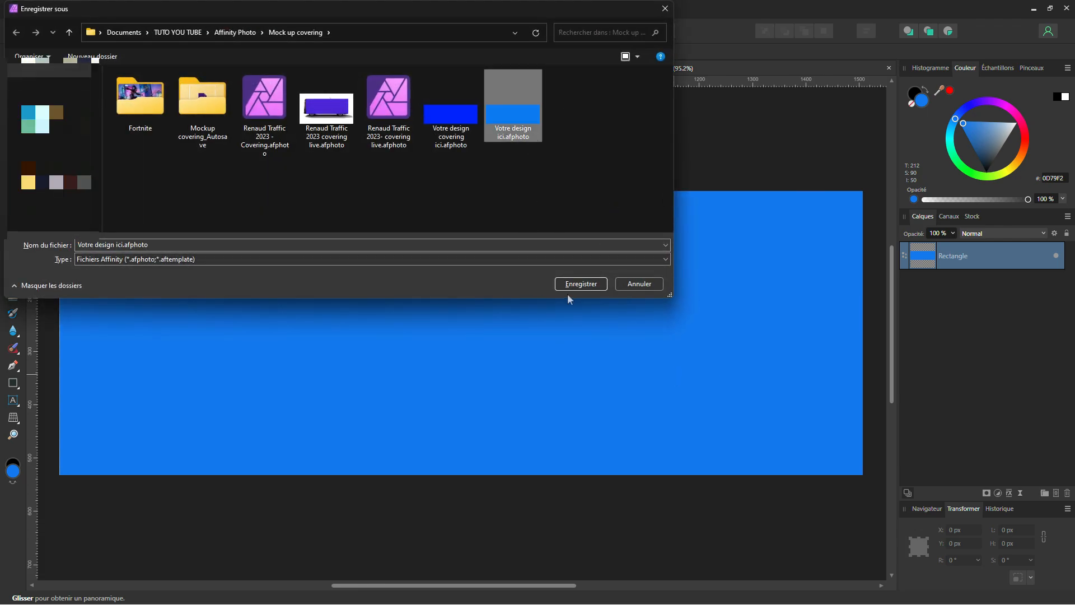
left_click(581, 284)
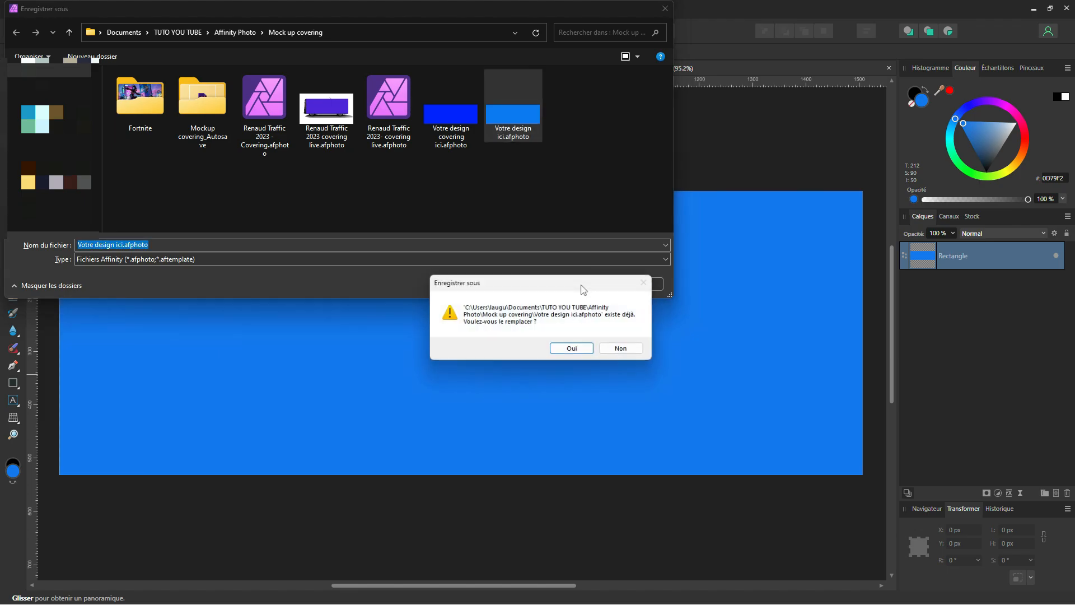
left_click(575, 343)
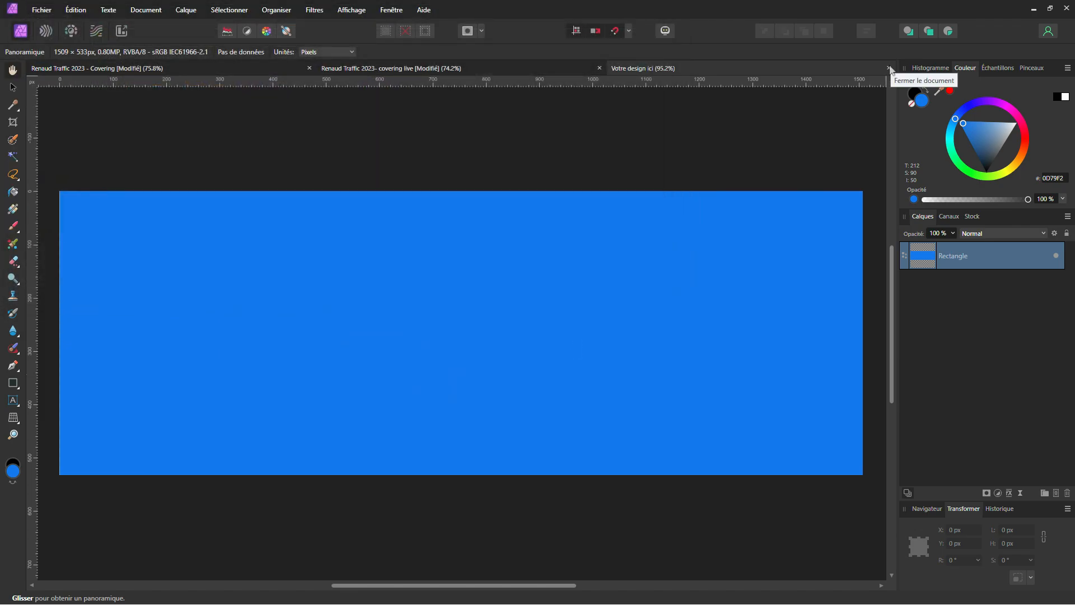
- Close the design document and place Votre design ici.afphoto in the van mockup, filling the guide frame at 1509 × 533 px
left_click(889, 69)
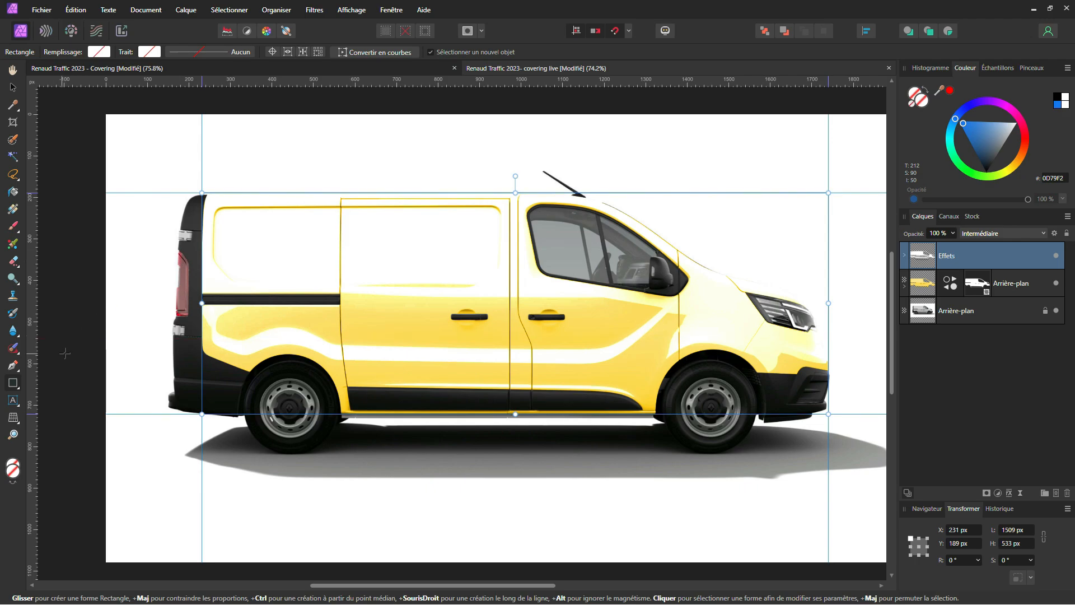
left_click(42, 10)
left_click(51, 270)
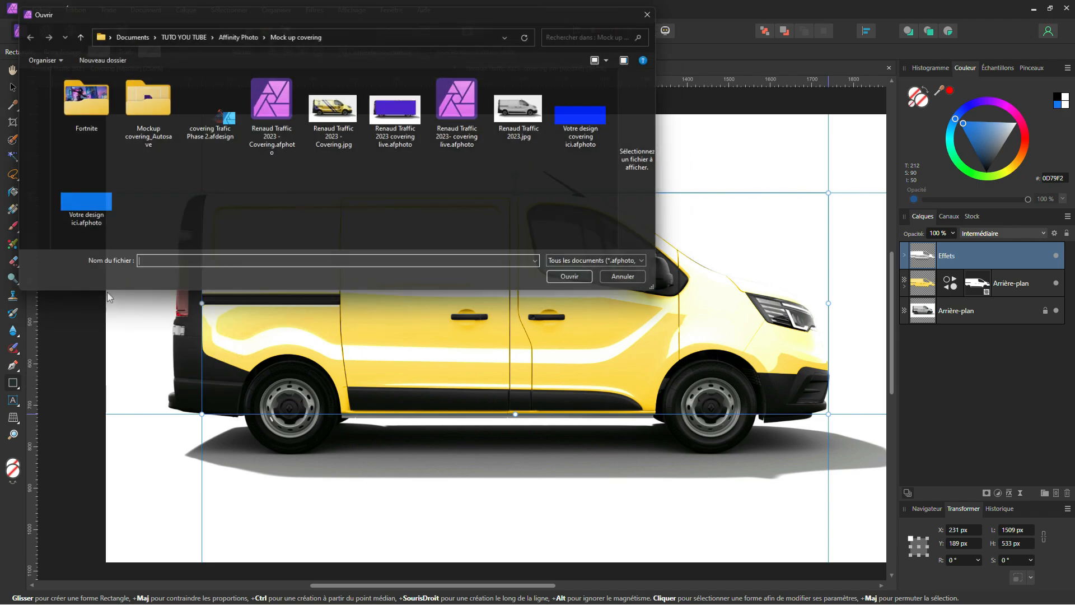
left_click(78, 213)
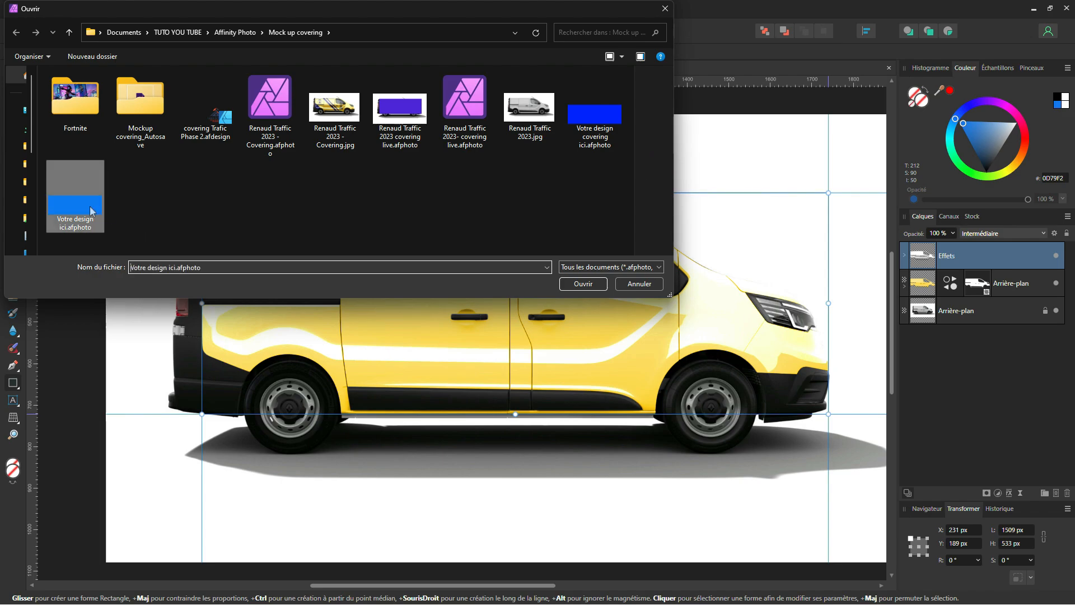
left_click(583, 284)
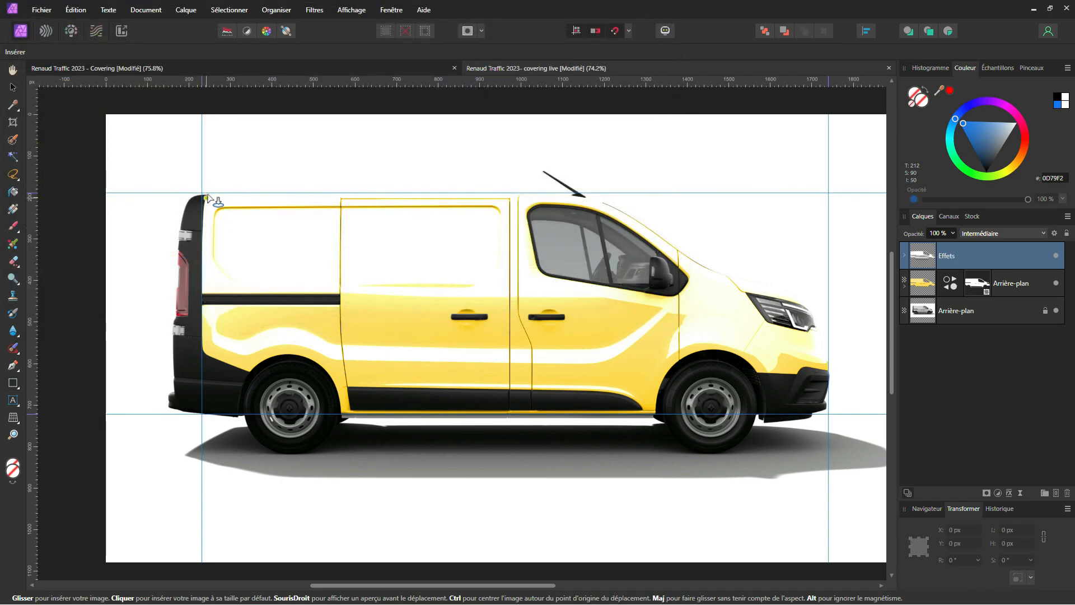
left_click_drag(202, 193, 834, 408)
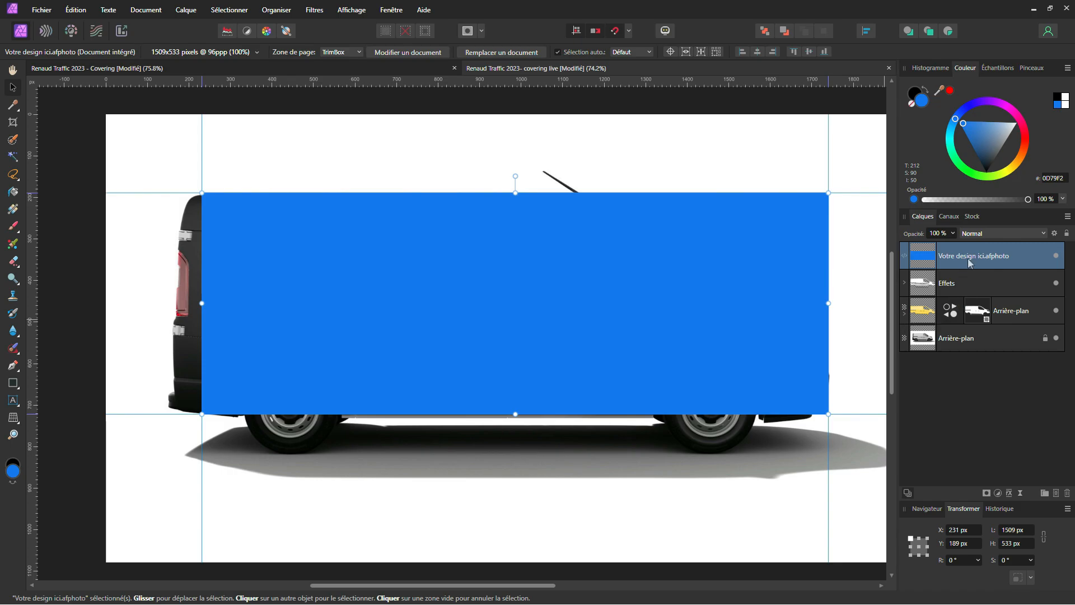
- In the embedded design, hide the blue rectangle and add the Fortnite key art image, scaled to about 1043 × 587 px
double_click(919, 261)
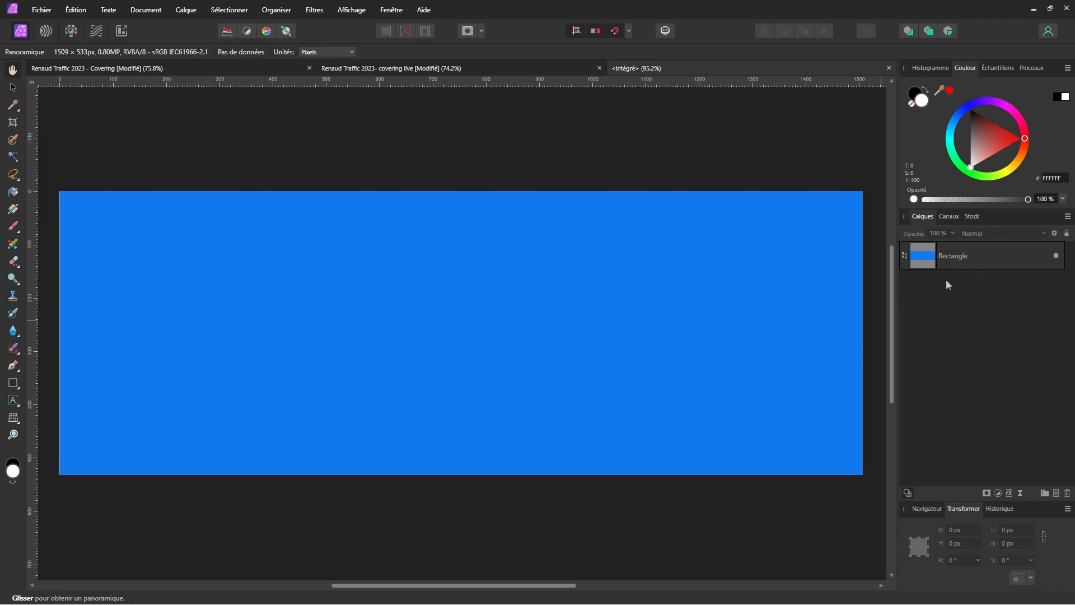
left_click(1056, 256)
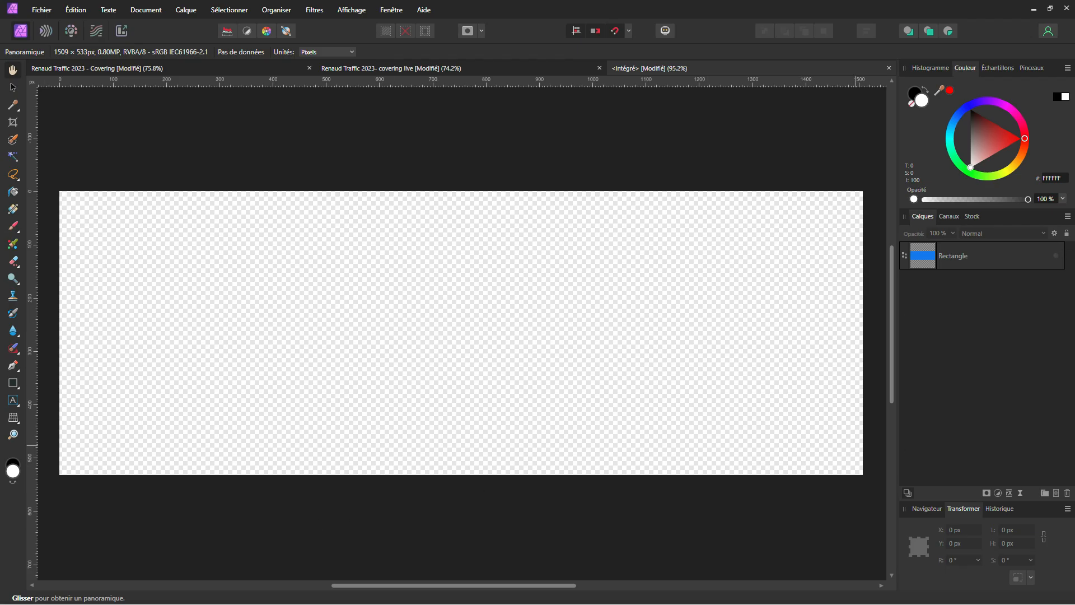
left_click_drag(740, 304, 417, 289)
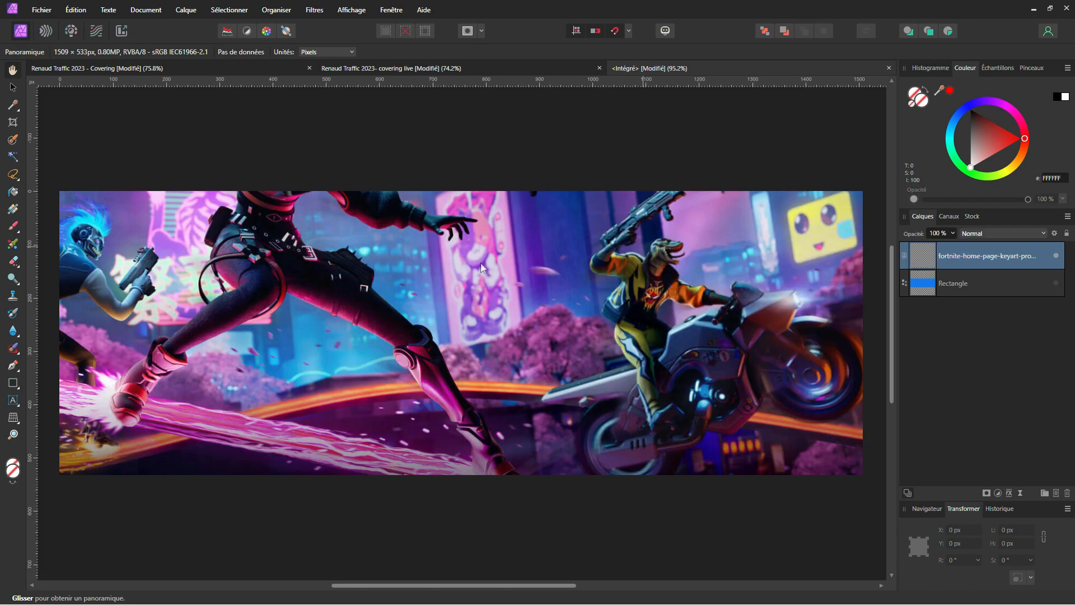
scroll(353, 332, "down", 3)
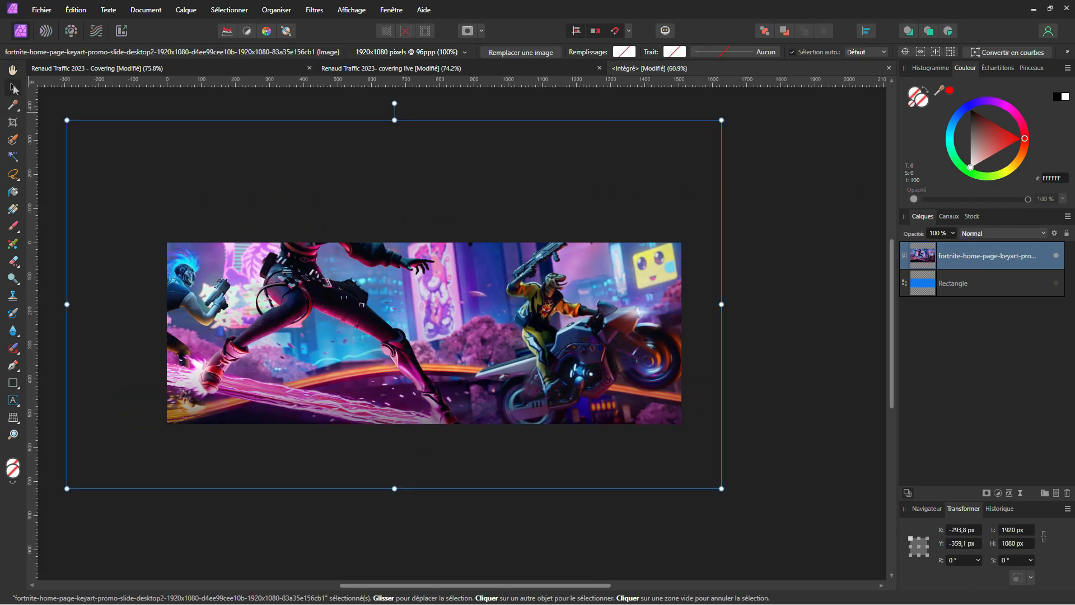
left_click(12, 87)
left_click_drag(726, 118, 478, 234)
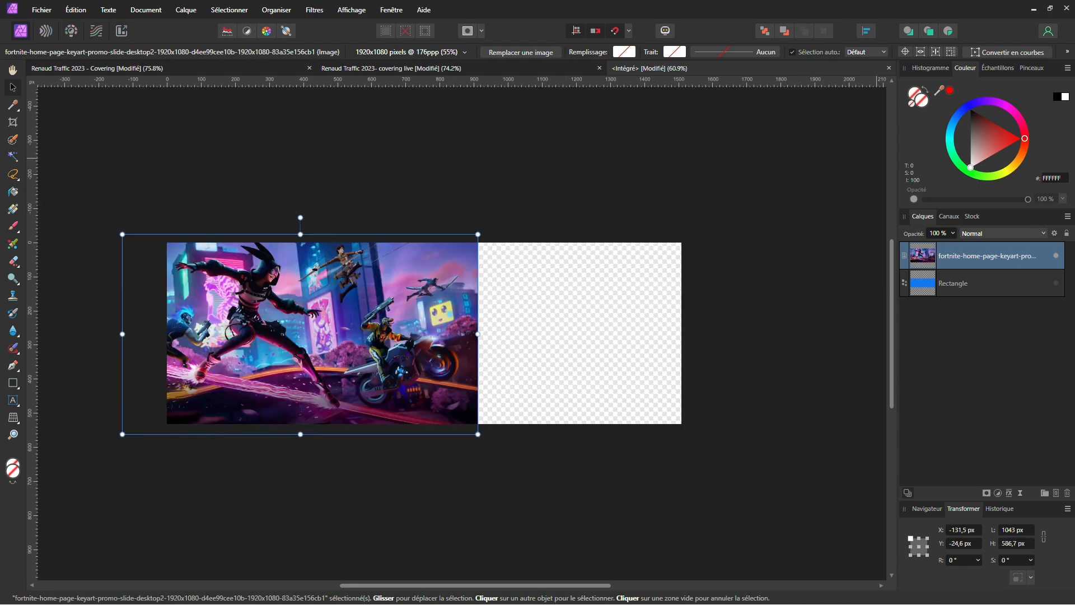
- Place Fortnite logo.svg on the empty area beside the key art and enlarge it to about 263 × 72 px
left_click(557, 308)
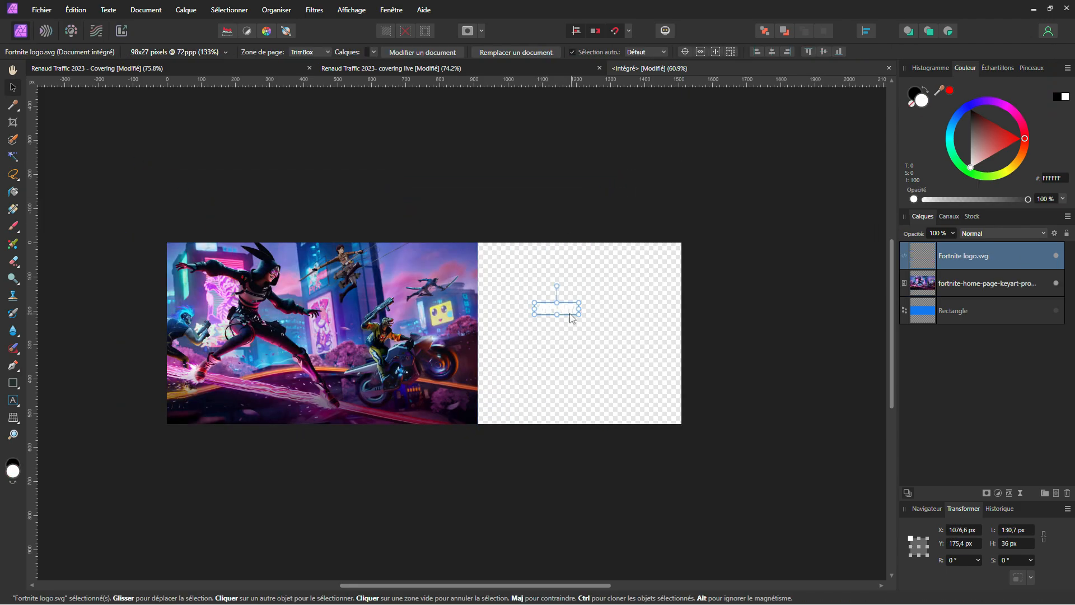
scroll(568, 325, "up", 2)
left_click_drag(584, 309, 618, 374)
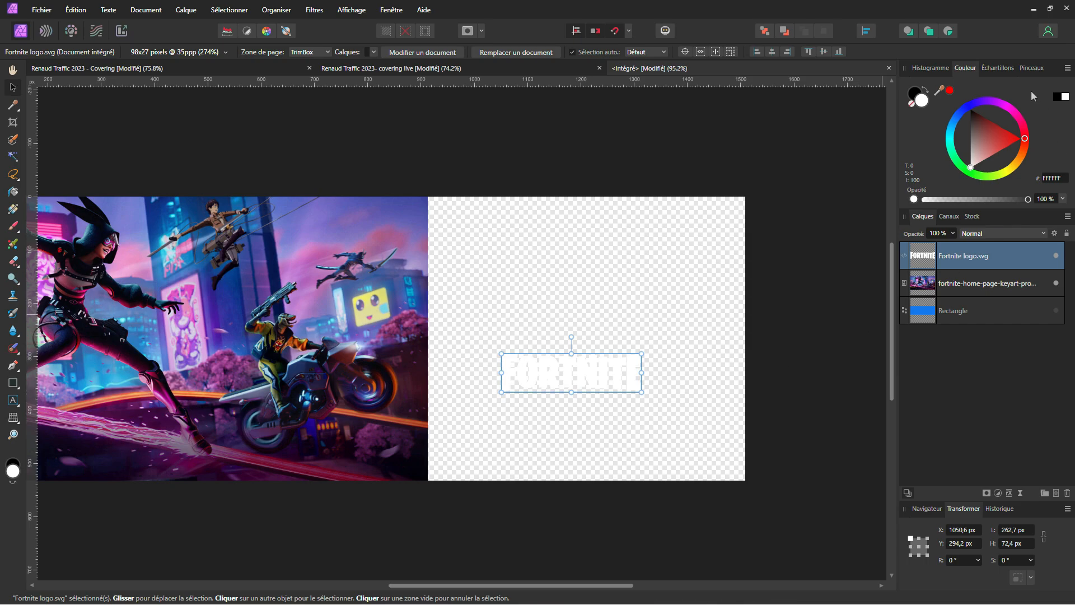
- Recolour the Fortnite logo lettering black (000000) inside its own embedded document, and close that document
left_click(927, 93)
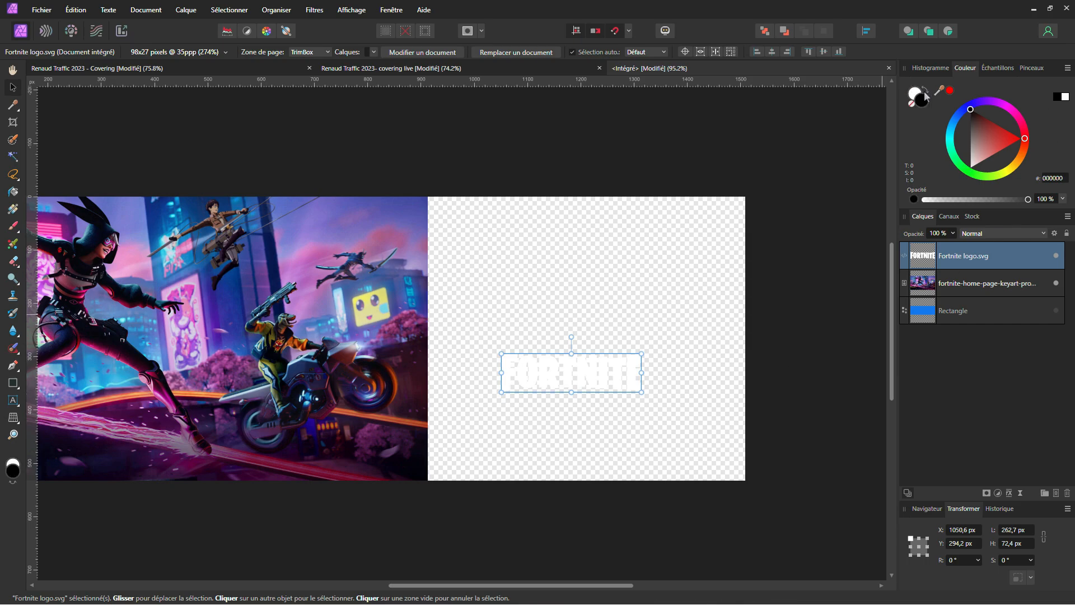
left_click_drag(970, 110, 947, 72)
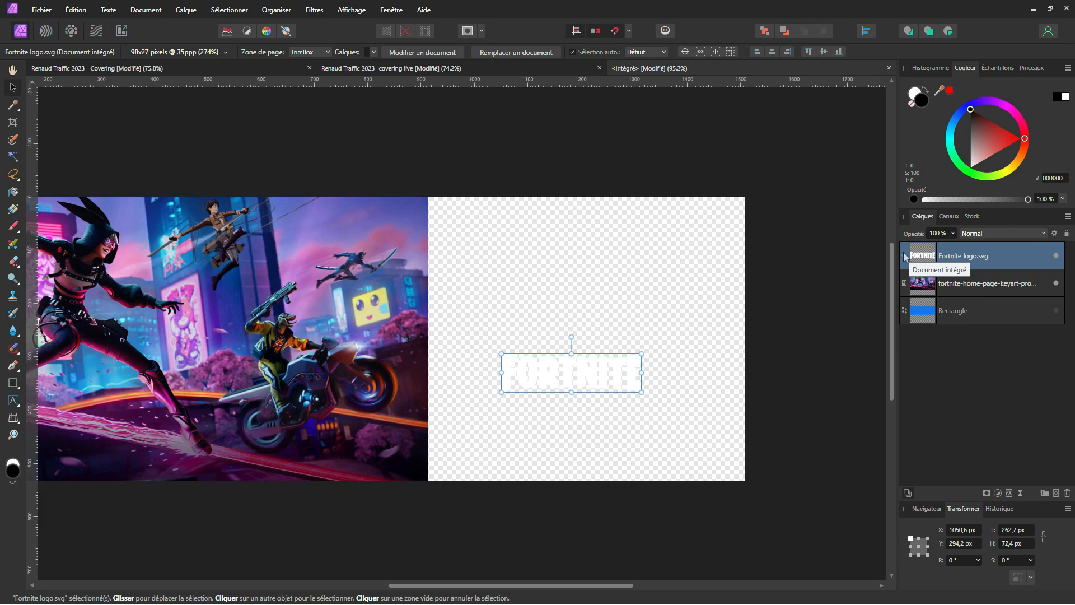
double_click(916, 258)
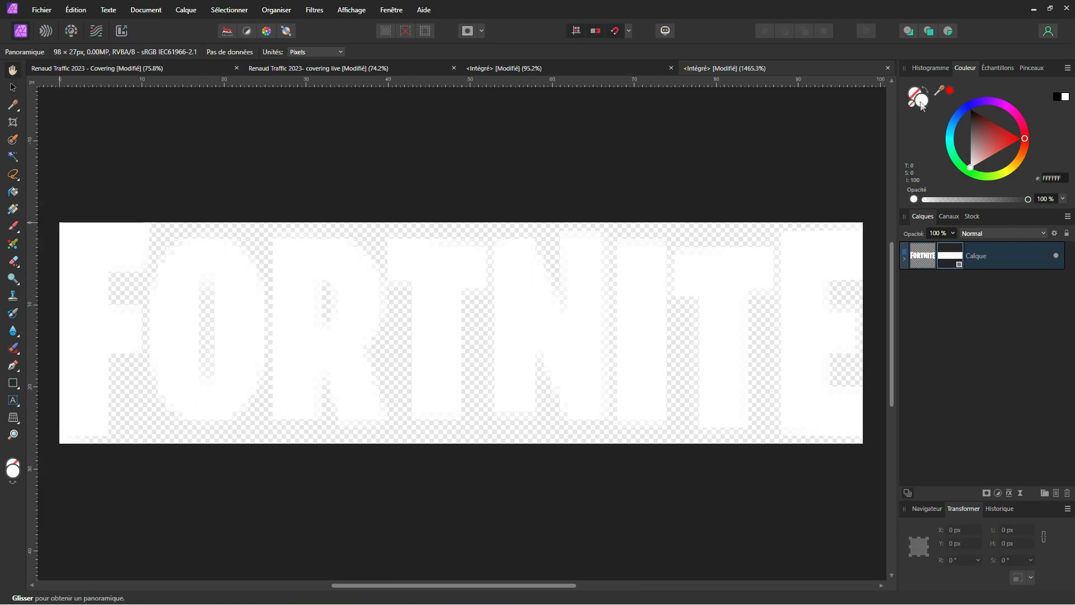
left_click_drag(996, 156, 961, 94)
left_click(933, 252)
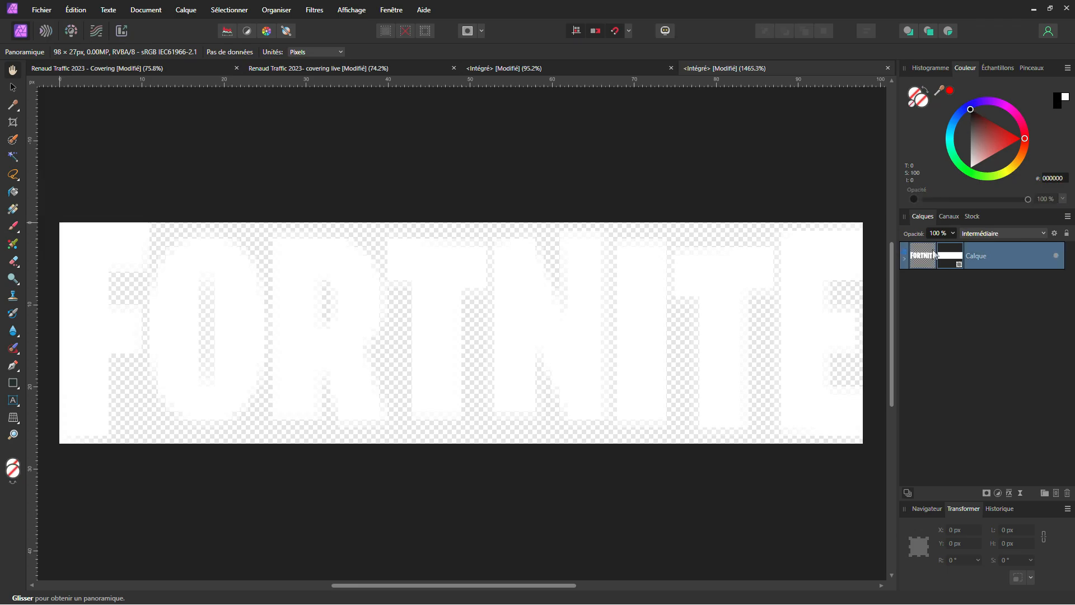
left_click_drag(986, 137, 957, 90)
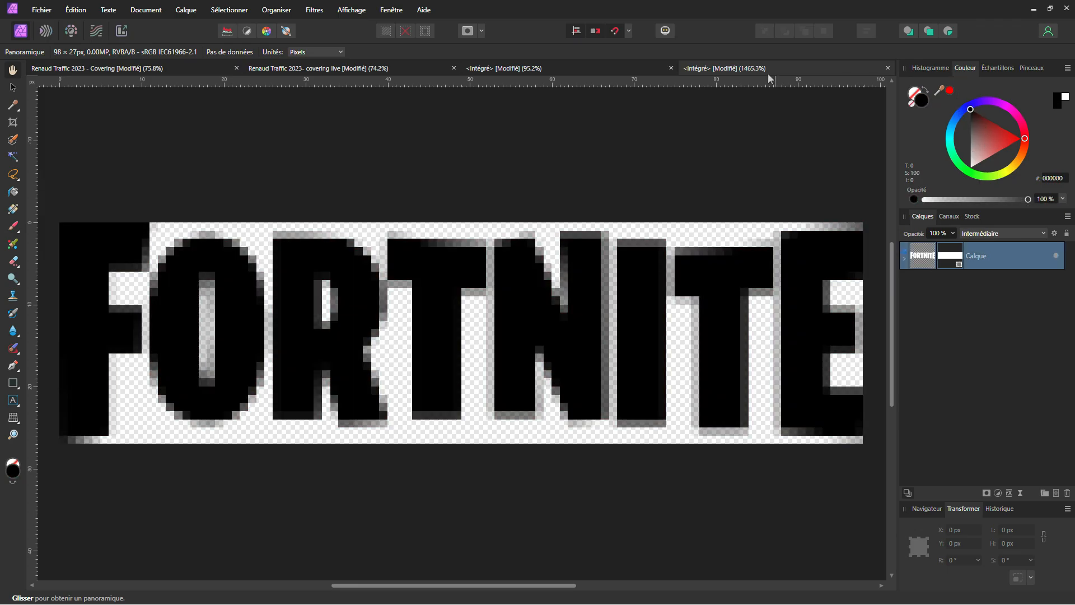
left_click(887, 68)
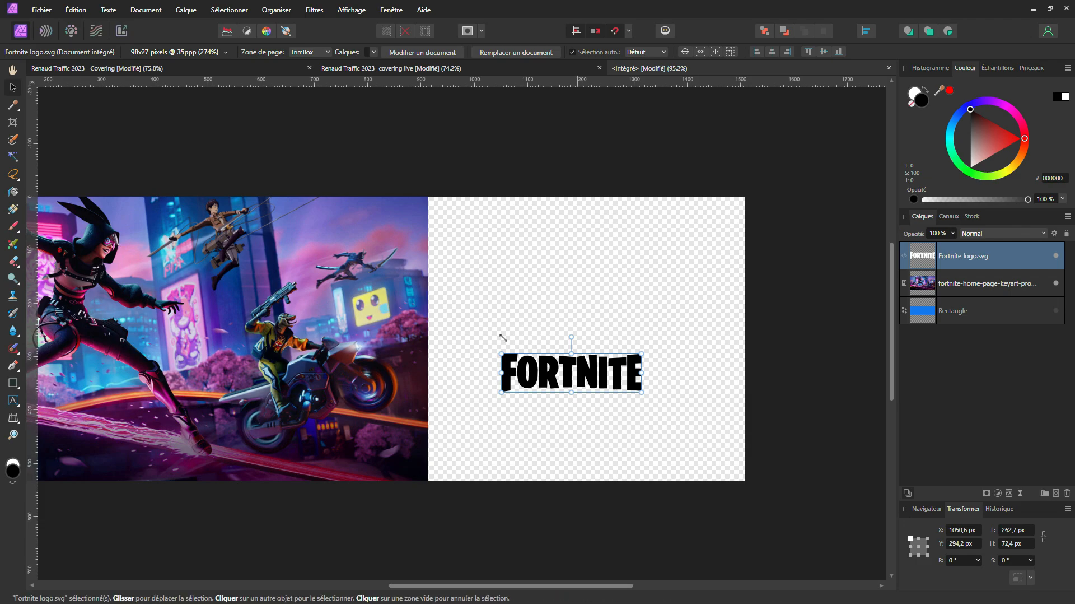
- Enlarge the black Fortnite logo proportionally to about 315 × 87 px
mouse_move(641, 354)
left_mouse_down()
mouse_move(688, 338)
mouse_move(655, 349)
left_mouse_up()
scroll(612, 316, "left", 3)
scroll(612, 316, "down", 1)
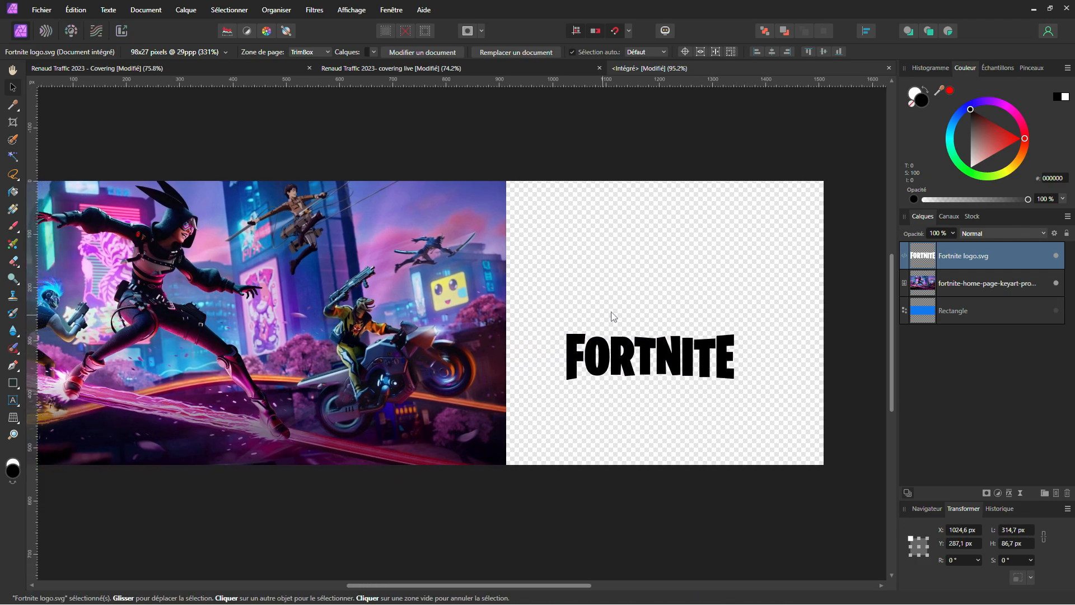
scroll(616, 315, "left", 3)
scroll(616, 315, "down", 1)
scroll(636, 312, "left", 1)
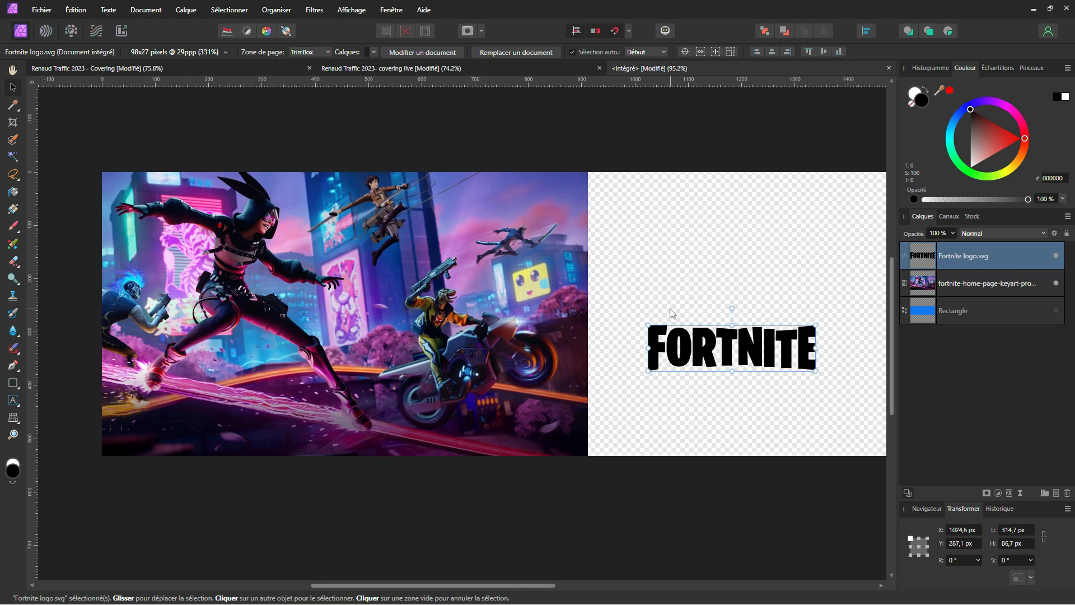
- Add a mask to the key art layer and roughen the image's right edge with a black Crayon granuleux brush stroke
left_click(546, 254)
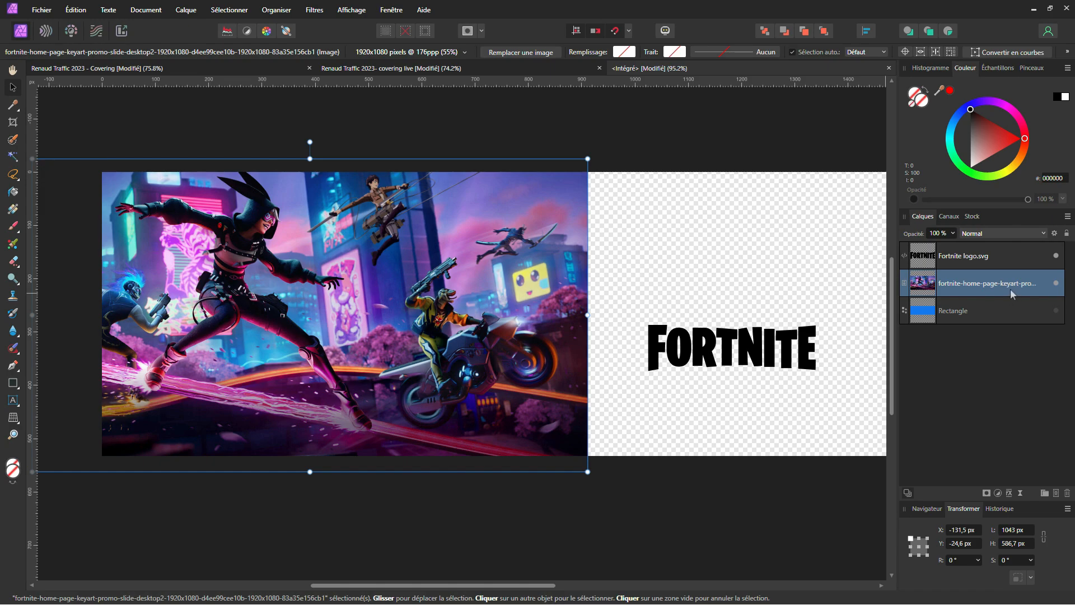
left_click(986, 494)
left_click(1032, 69)
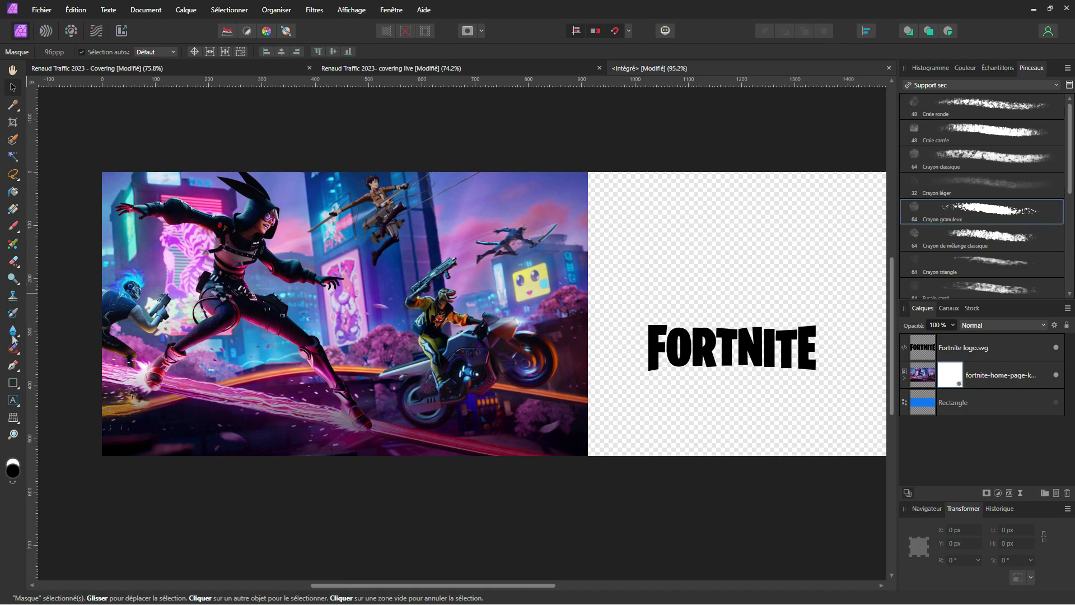
left_click(12, 226)
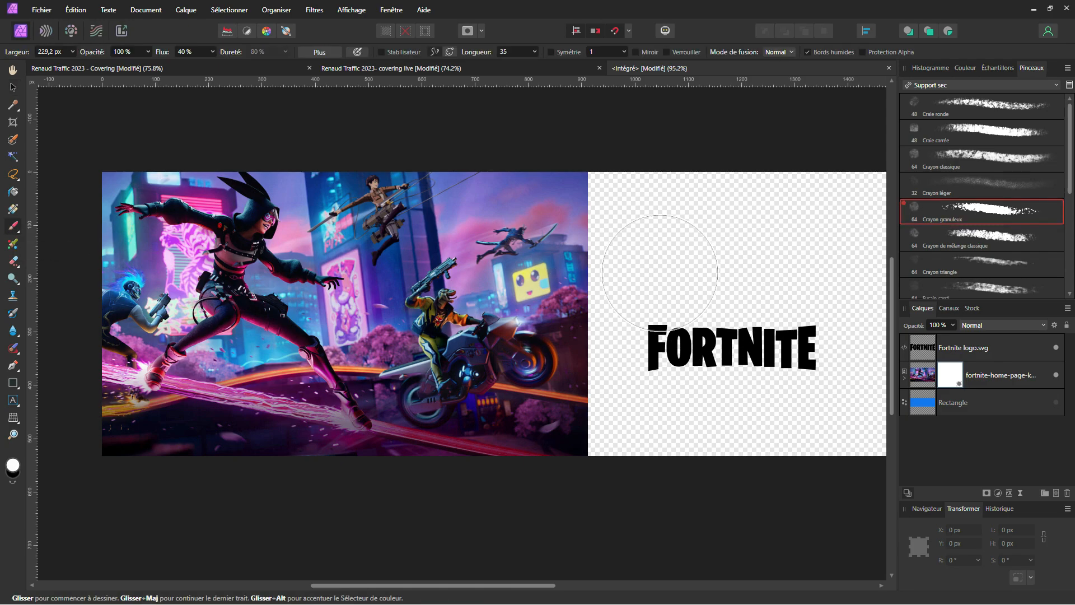
key("x")
left_click_drag(576, 193, 566, 523)
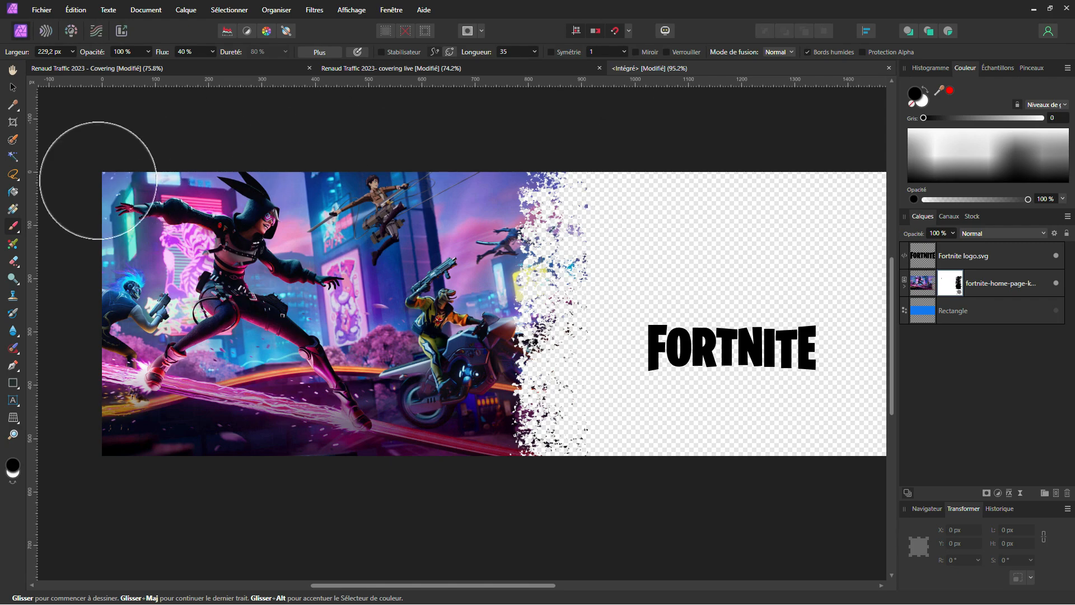
- Paint black on the mask over the key art's upper-left corner and along its lower edge to break up the outline
left_click_drag(120, 192, 117, 187)
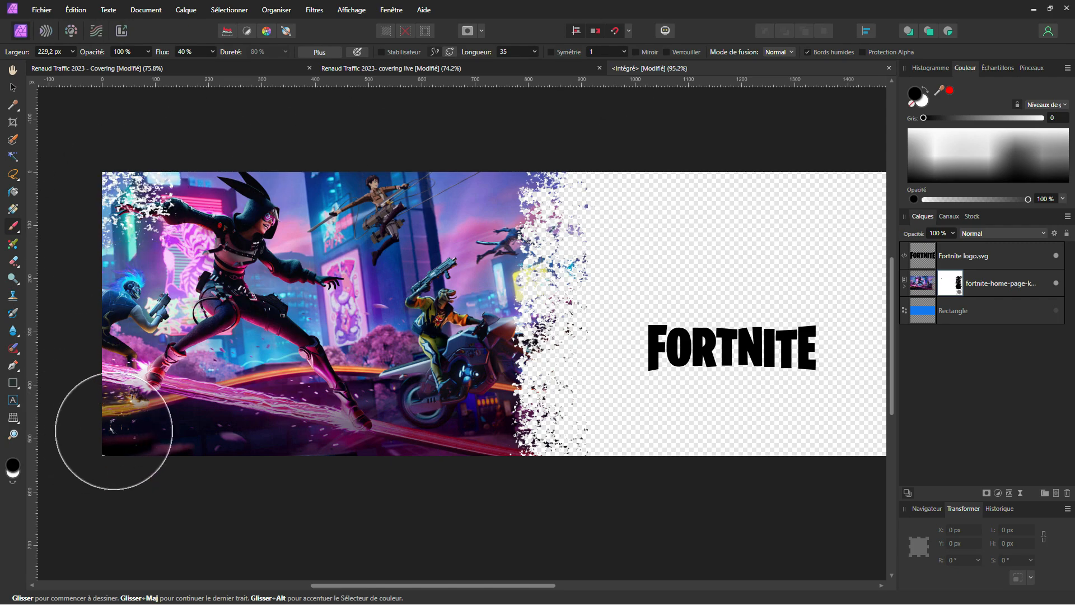
mouse_move(114, 431)
left_mouse_down()
mouse_move(197, 463)
mouse_move(350, 473)
left_mouse_up()
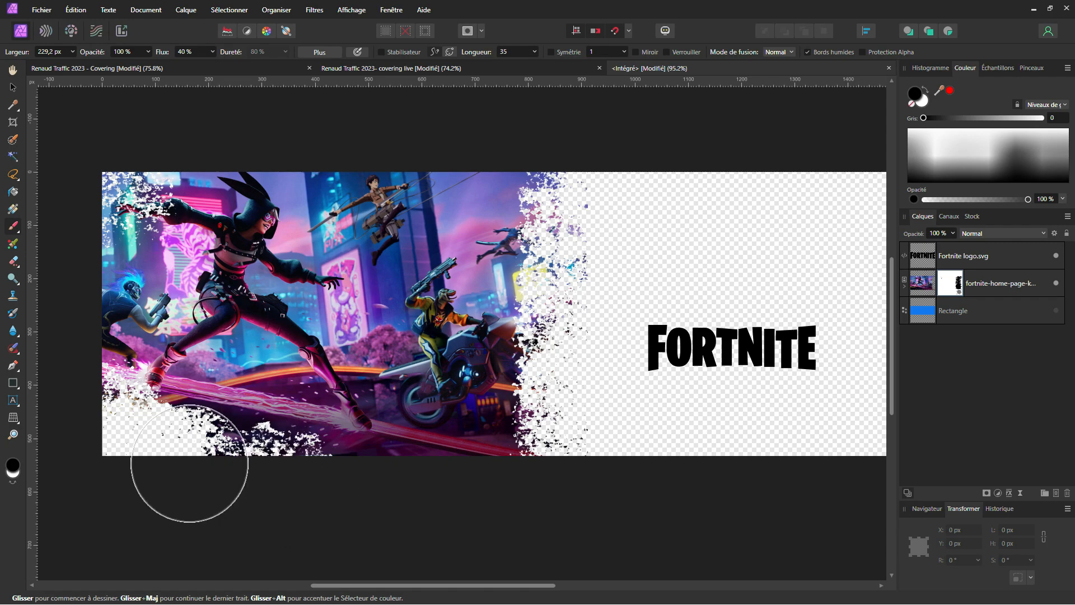
mouse_move(190, 464)
left_mouse_down()
mouse_move(333, 511)
mouse_move(422, 506)
mouse_move(555, 523)
mouse_move(345, 474)
left_mouse_up()
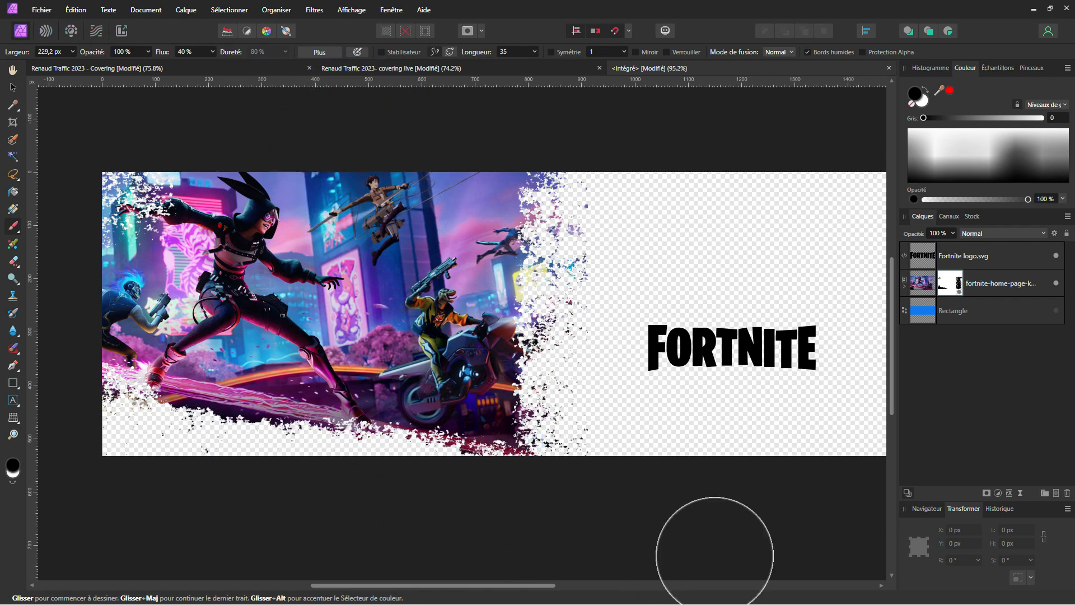
- Return to the covering live document and load the Canal de réserve channel into the pixel selection
left_click(512, 68)
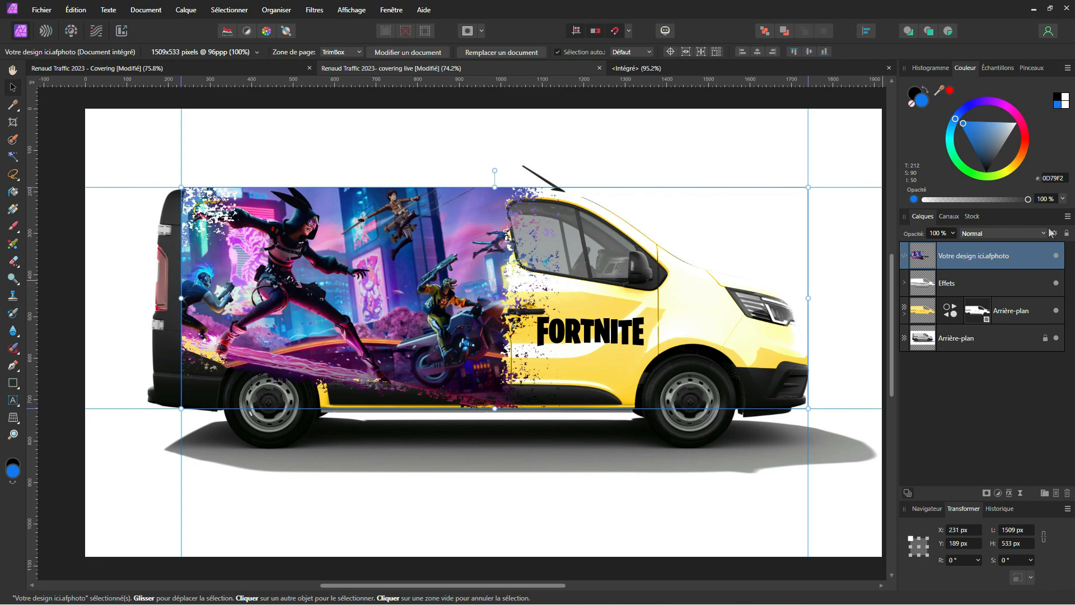
left_click(949, 217)
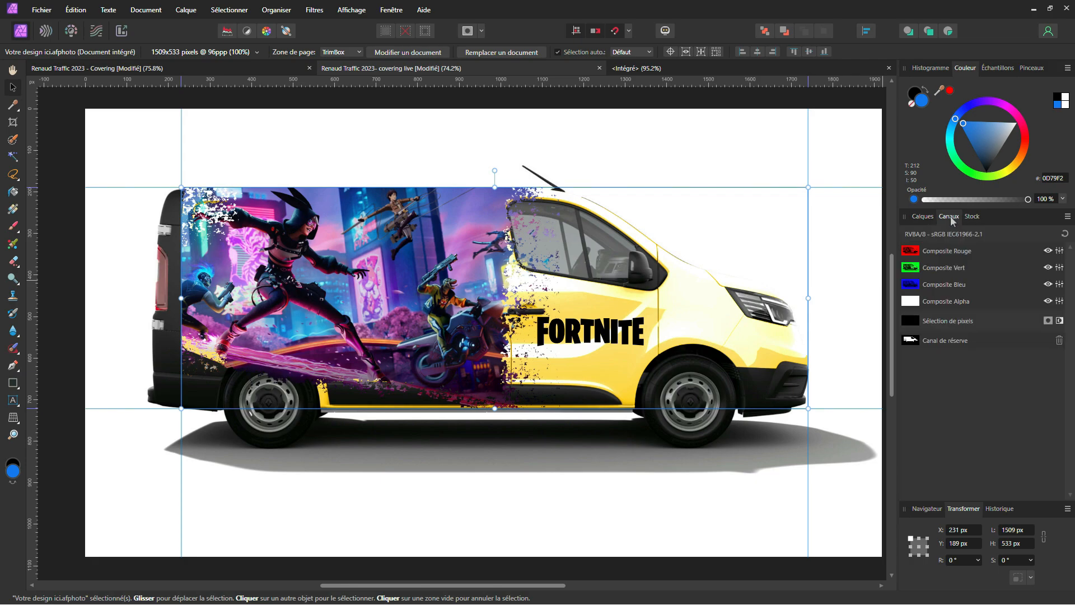
left_click(233, 12)
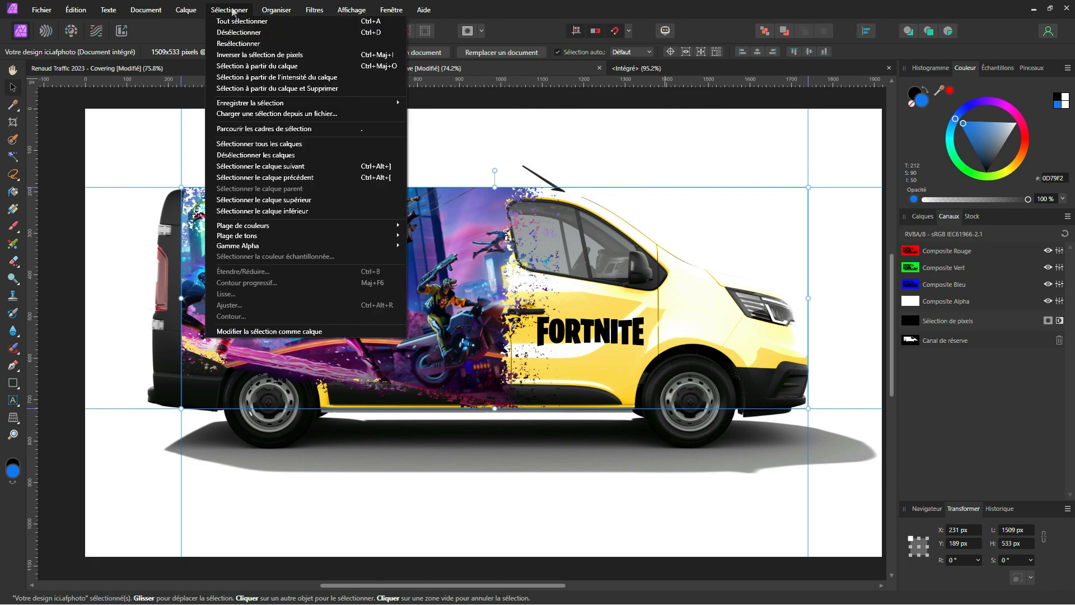
mouse_move(386, 103)
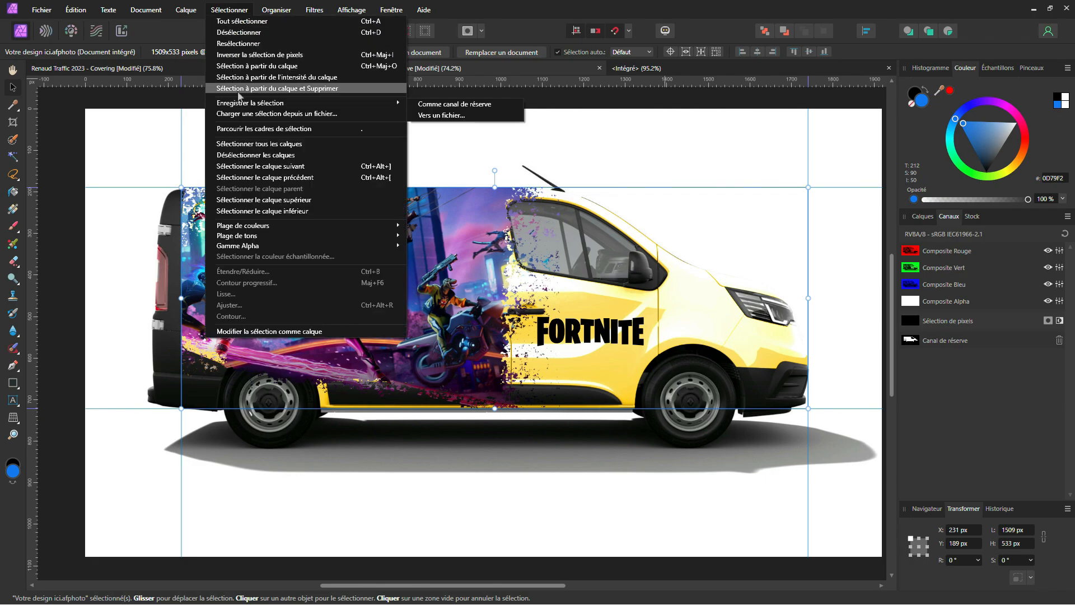
left_click(580, 10)
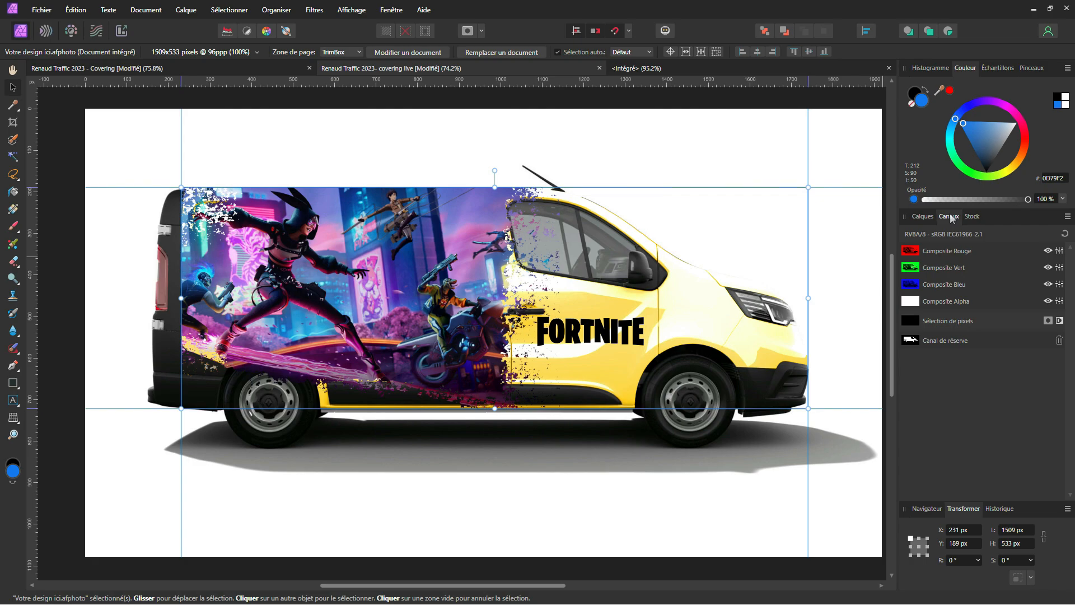
right_click(949, 339)
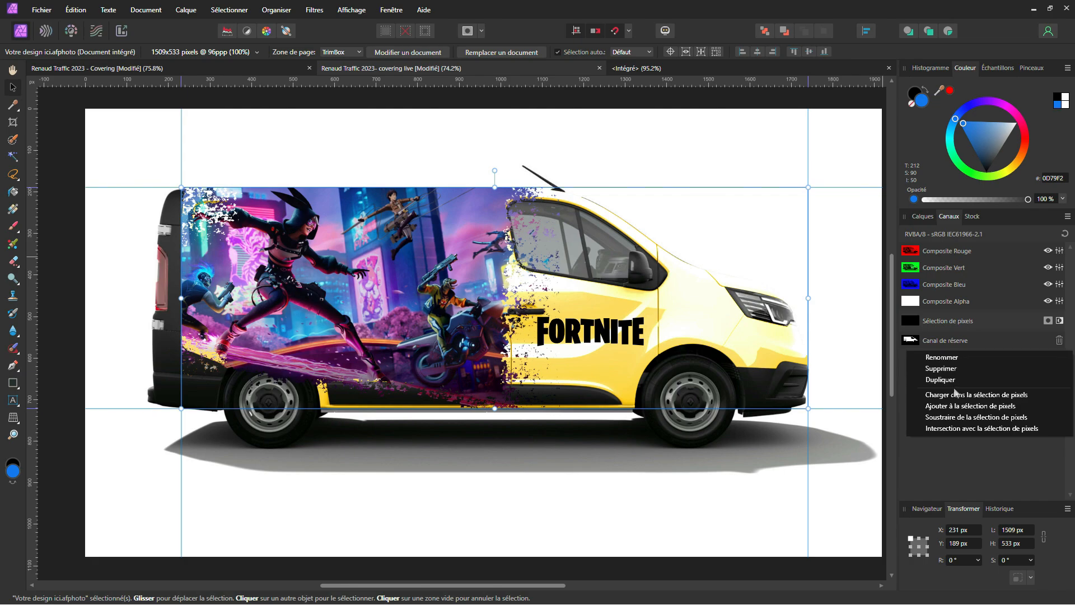
left_click(953, 395)
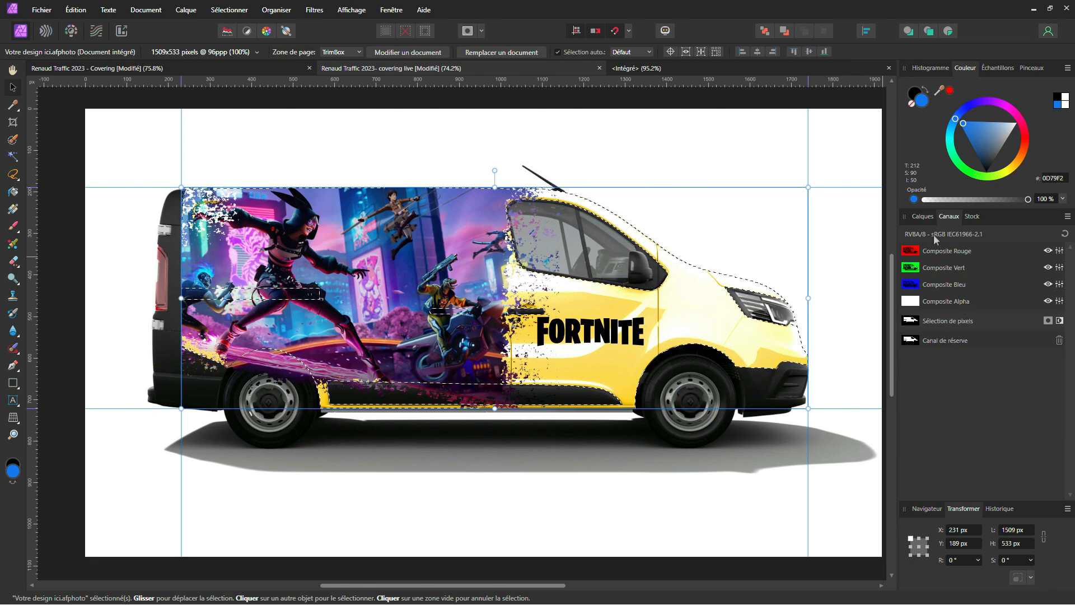
- Mask the Votre design ici.afphoto layer with the bodywork selection and move it beneath the Effets group
left_click(922, 216)
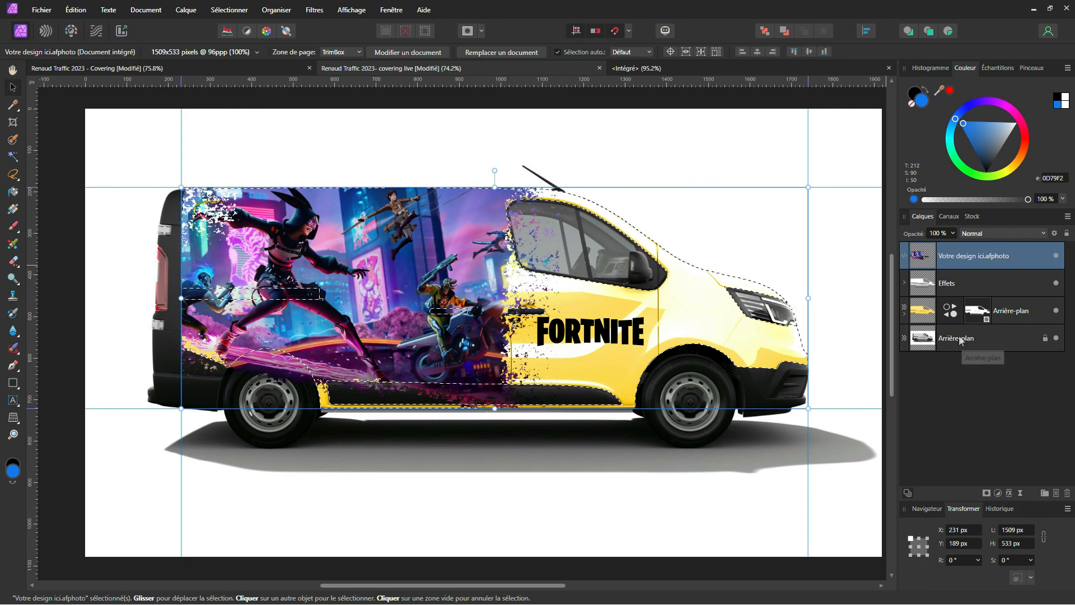
left_click(988, 492)
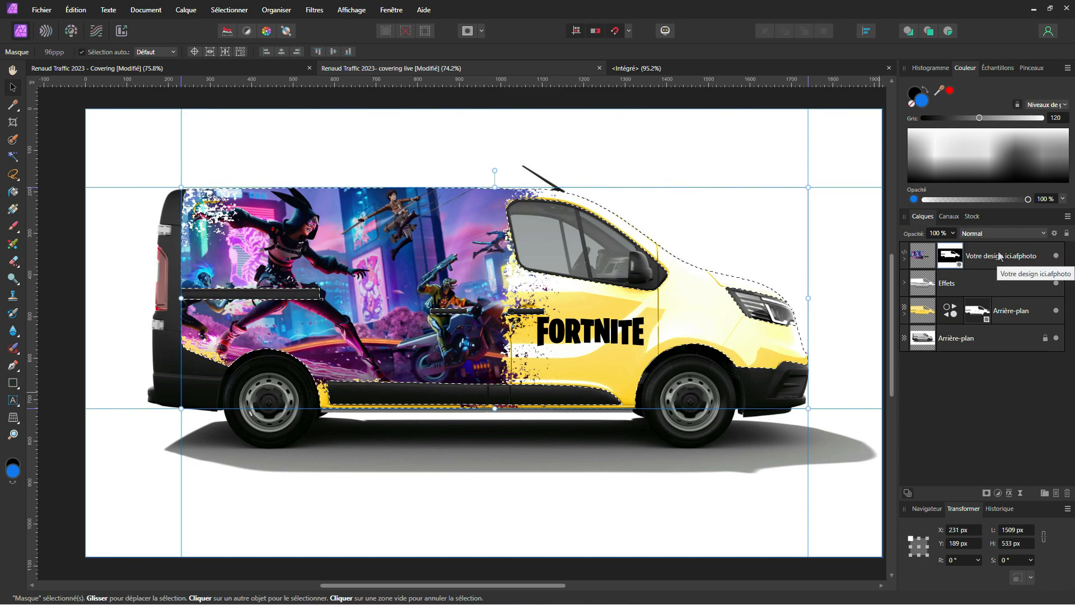
left_click_drag(1000, 258, 1000, 289)
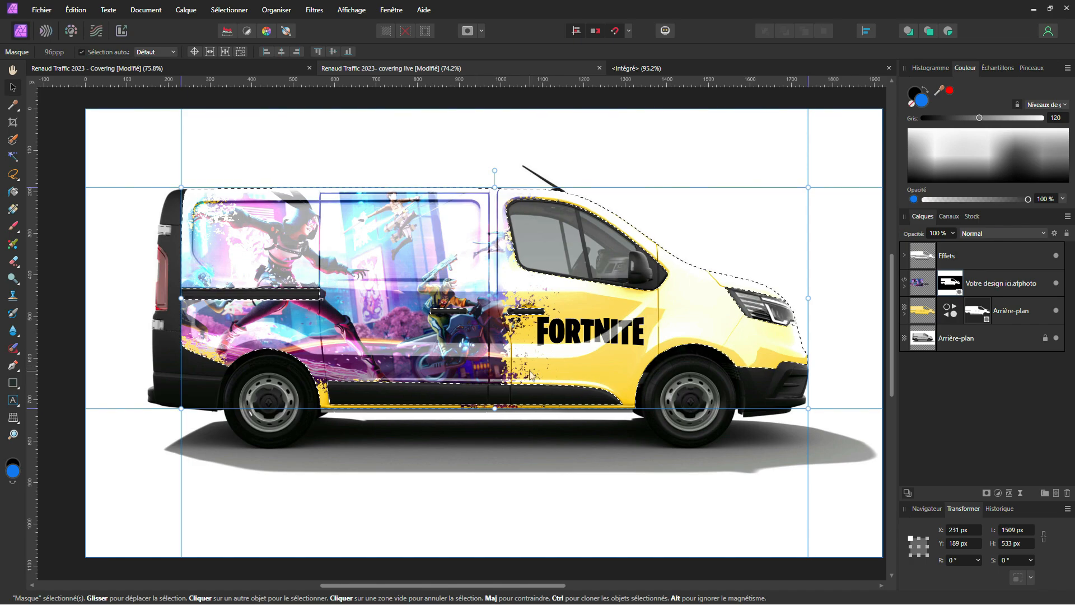
- Change the Recolour adjustment on the van body from yellow to purple, and clear the pixel selection
left_click(950, 311)
left_click_drag(773, 401, 800, 401)
left_click(878, 351)
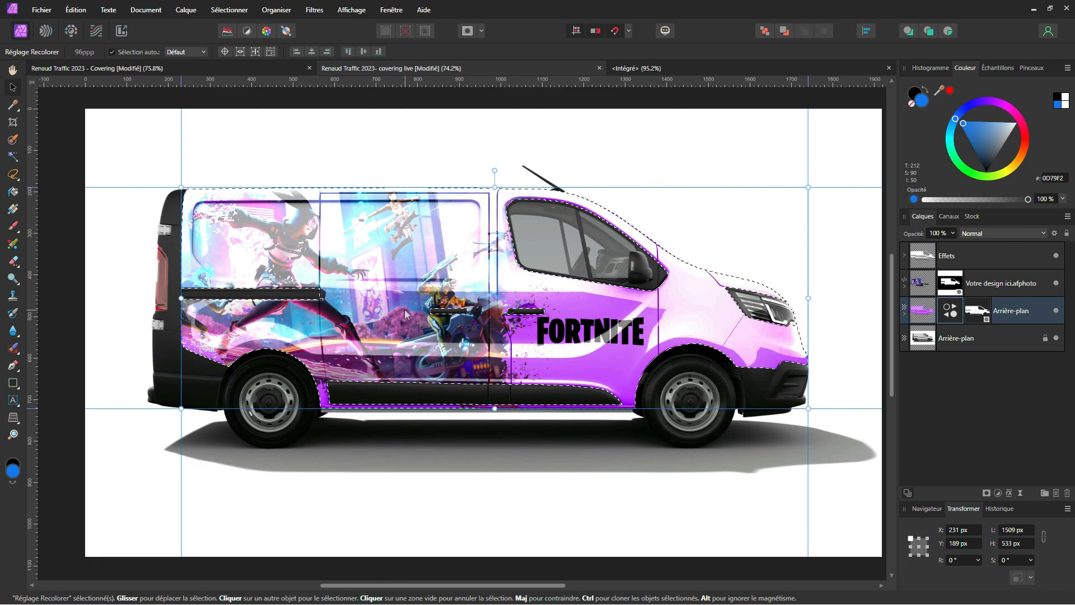
key("ctrl+d")
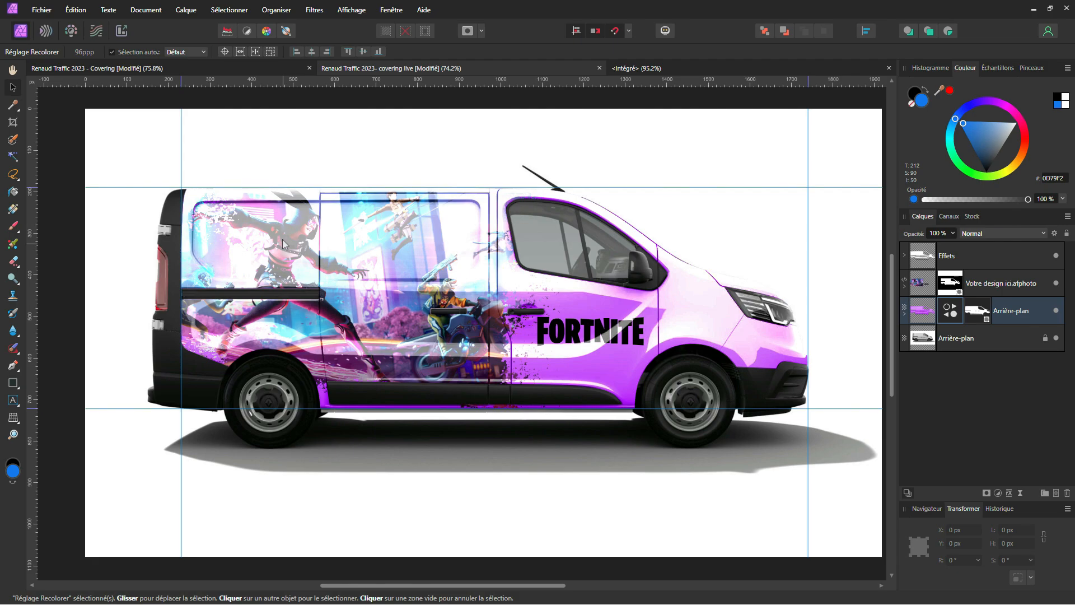
left_click_drag(260, 470, 234, 465)
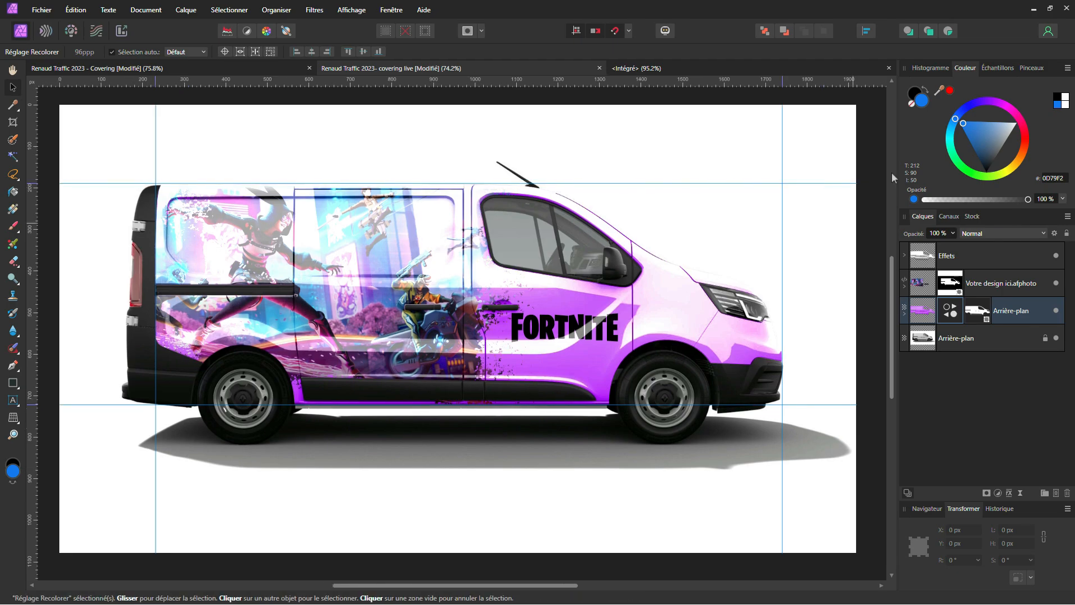